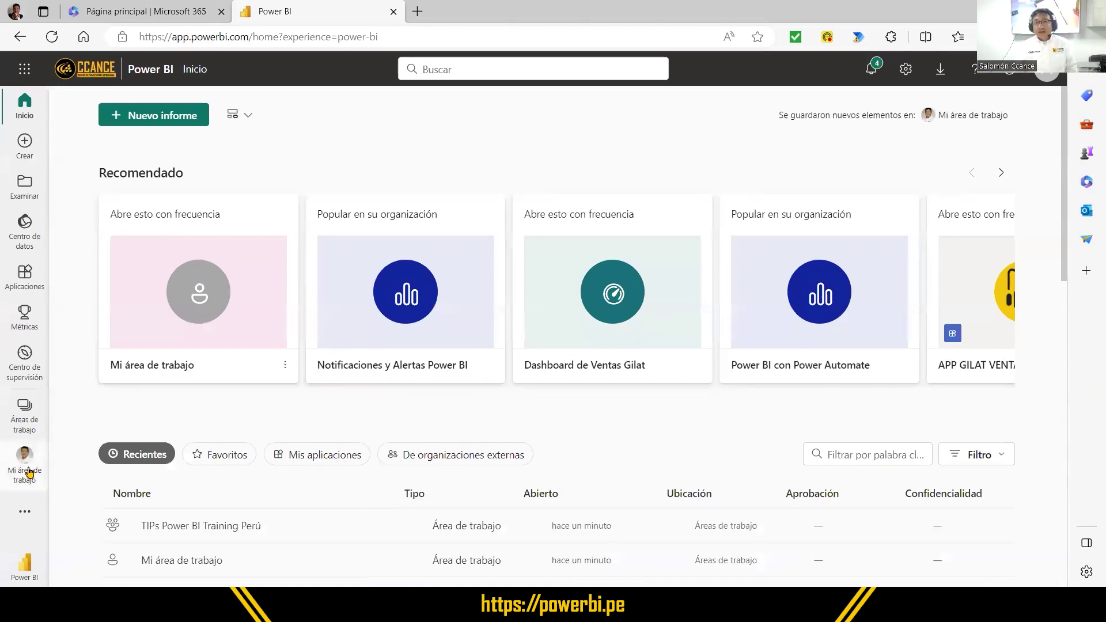
- Search the workspaces for "tip" and open the TIPs Power BI Training Perú workspace
{"action": "left_click", "coordinate": [23, 419]}
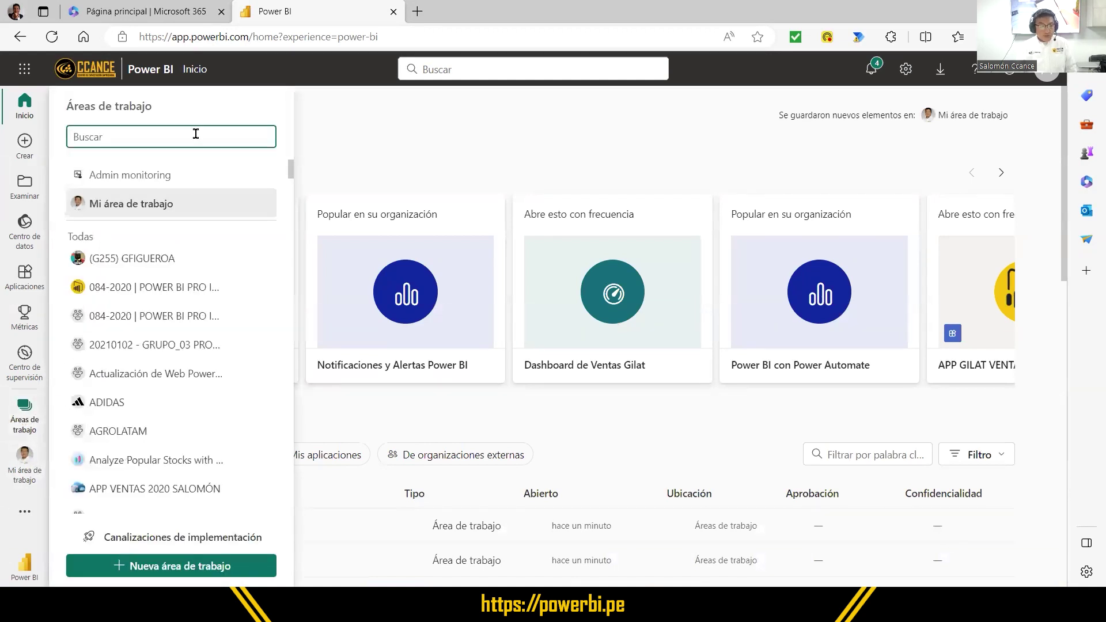
{"action": "type", "text": "tip"}
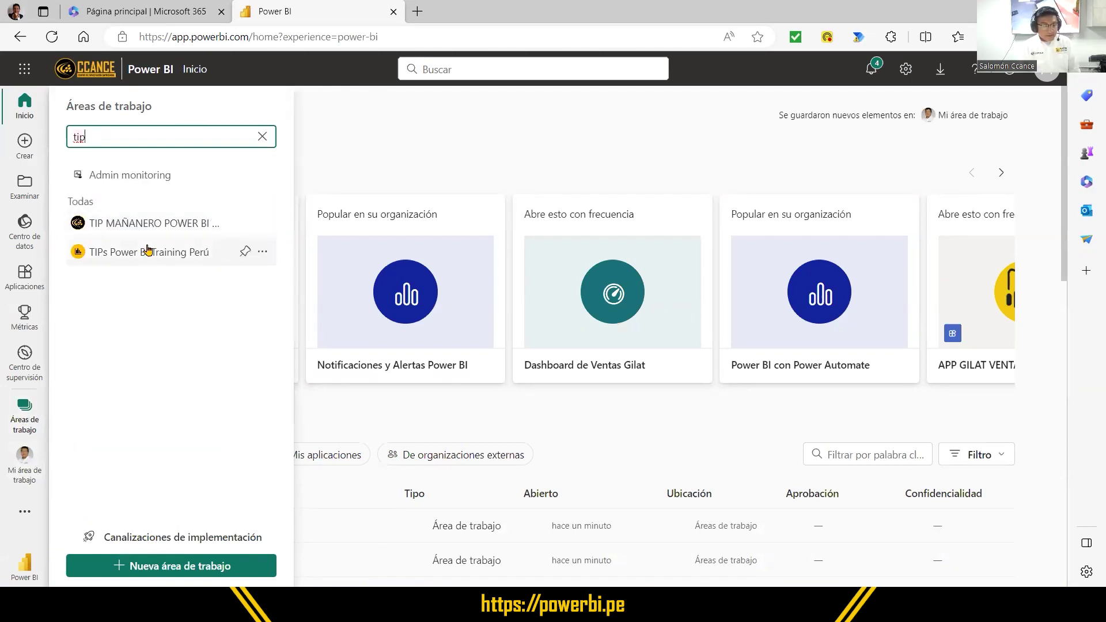
{"action": "left_click", "coordinate": [148, 252]}
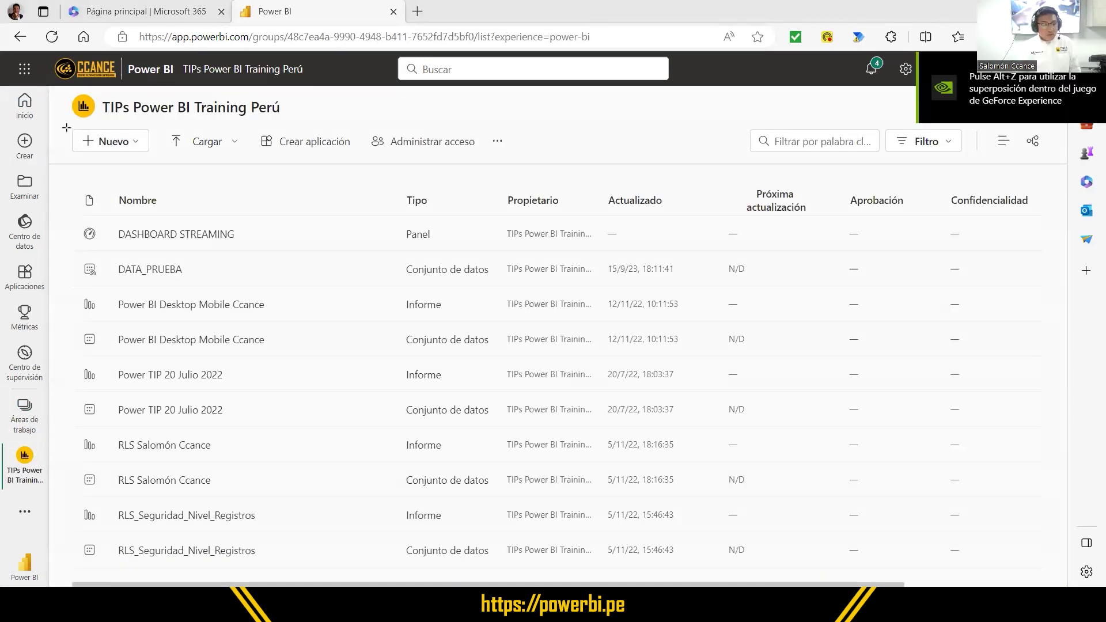
- Start a new streaming dataset in the workspace with API as its data source
{"action": "left_click_drag", "start_coordinate": [65, 127], "coordinate": [158, 157]}
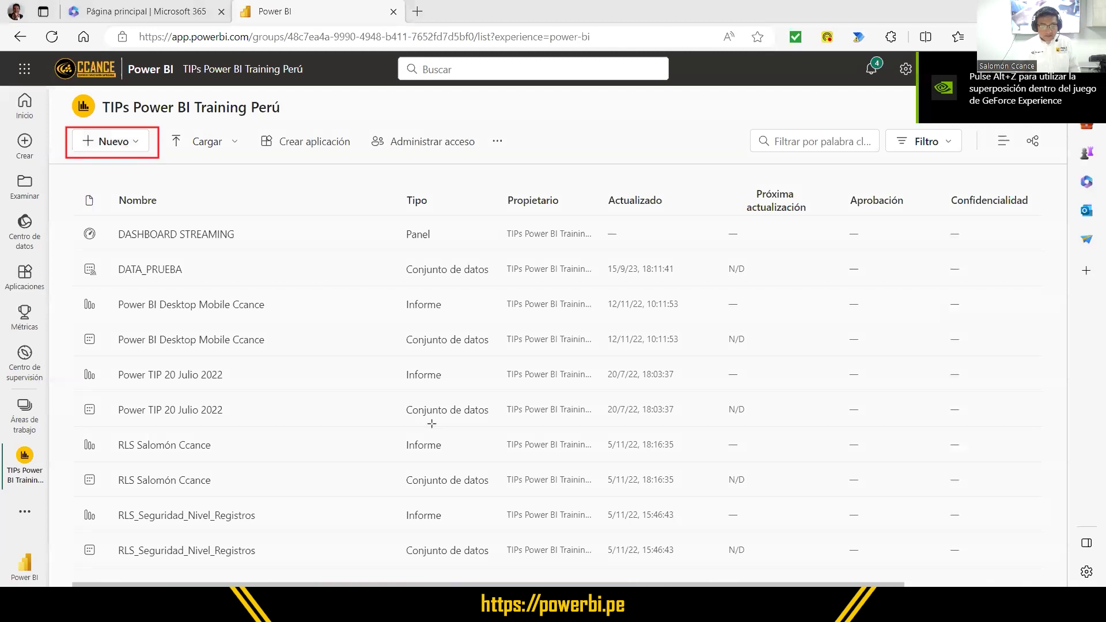
{"action": "left_click", "coordinate": [116, 143]}
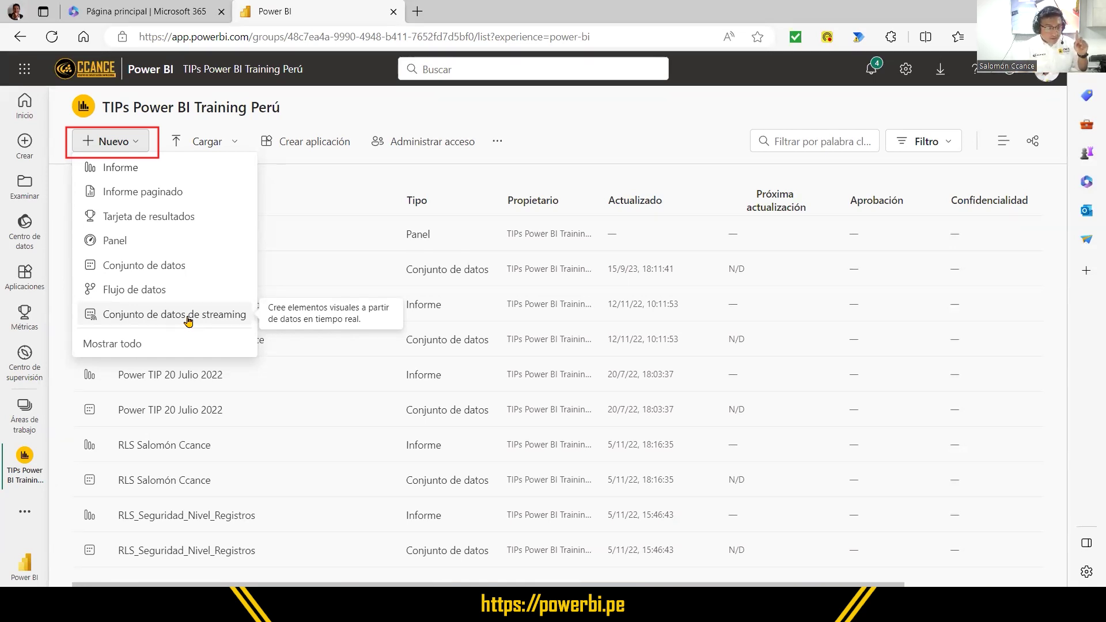
{"action": "left_click", "coordinate": [188, 317]}
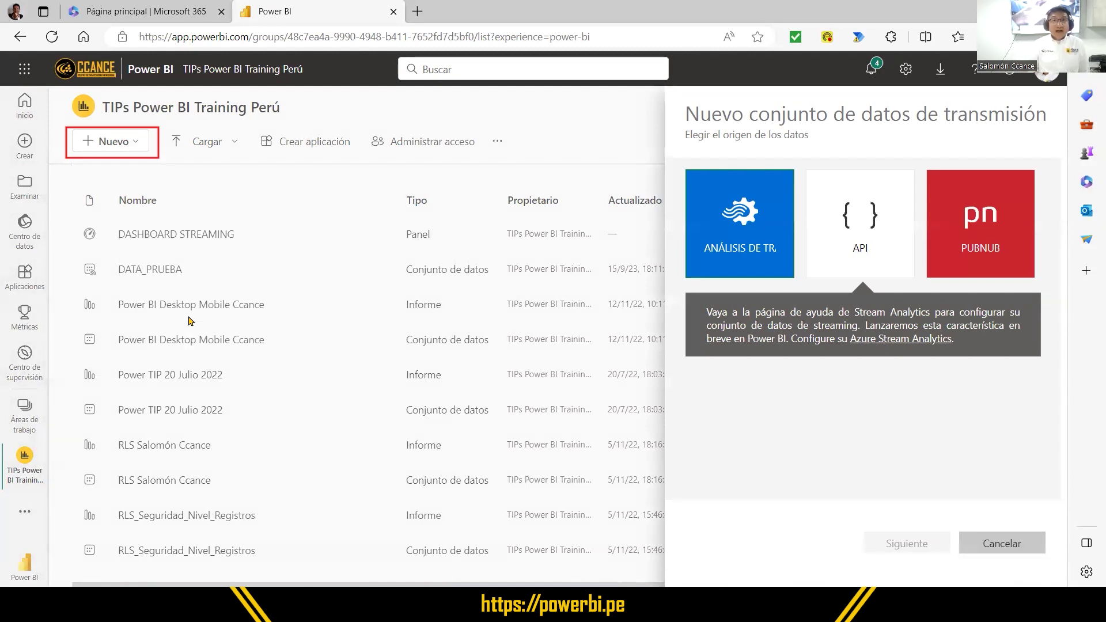
{"action": "left_click", "coordinate": [863, 230]}
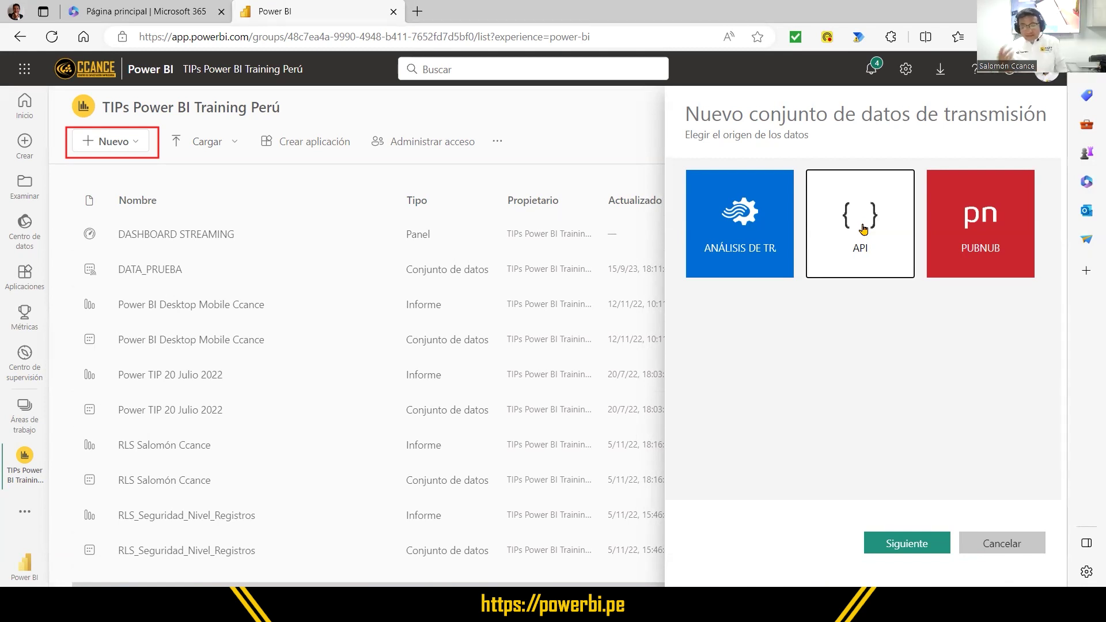
{"action": "left_click", "coordinate": [862, 228]}
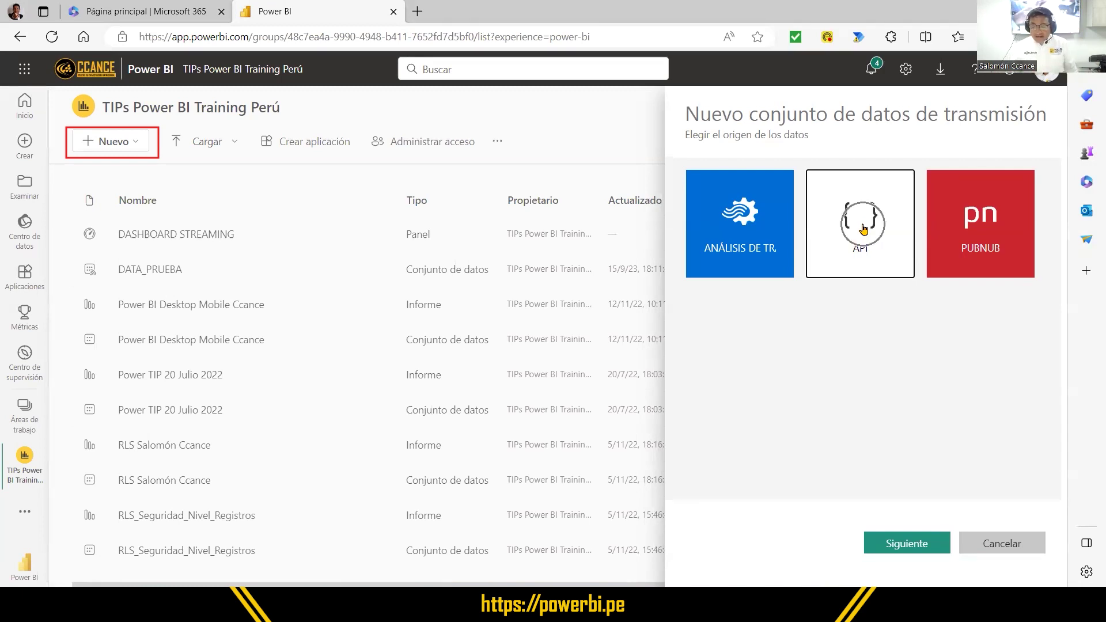
{"action": "left_click", "coordinate": [902, 543]}
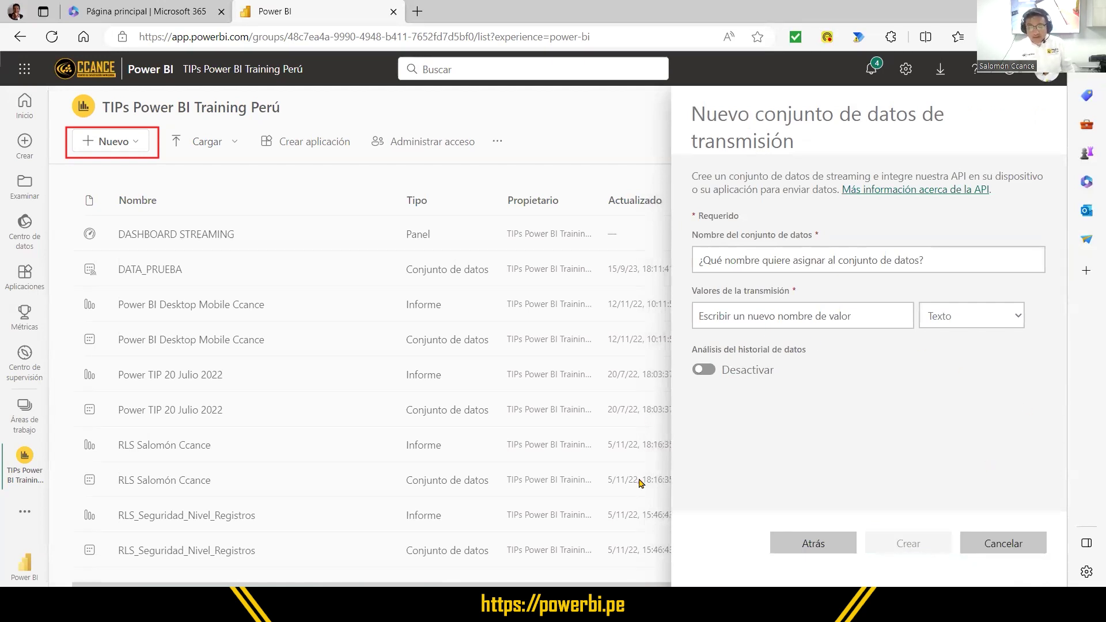
- Name the streaming dataset "TIP 11-2023 DATA STREAMING"
{"action": "left_click", "coordinate": [754, 253]}
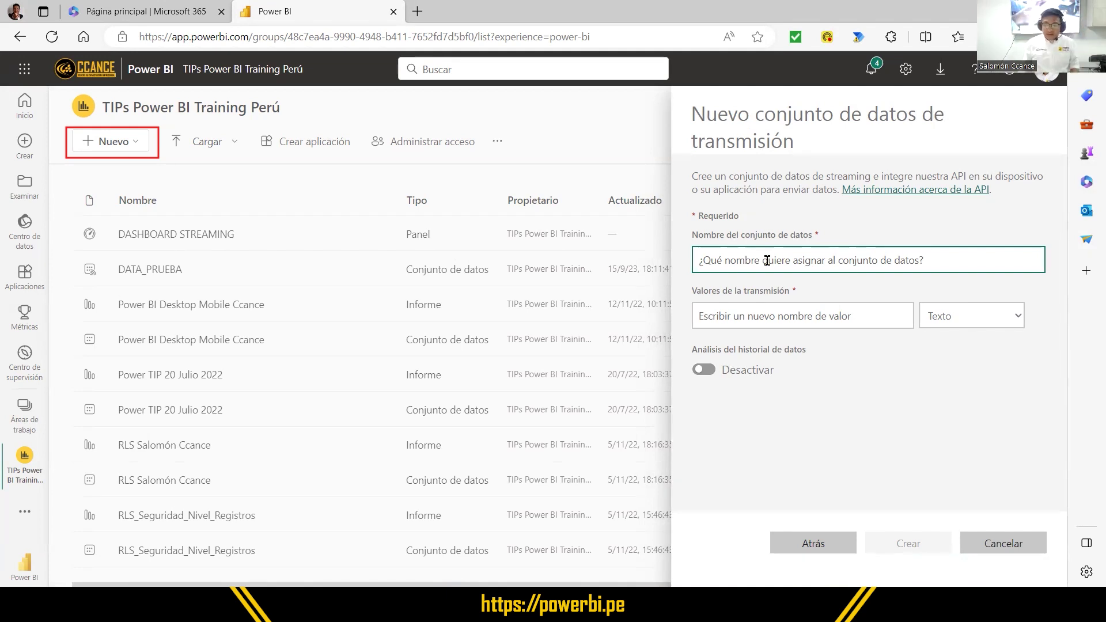
{"action": "type", "text": "ti"}
{"action": "key", "text": "BackSpace"}
{"action": "key", "text": "BackSpace"}
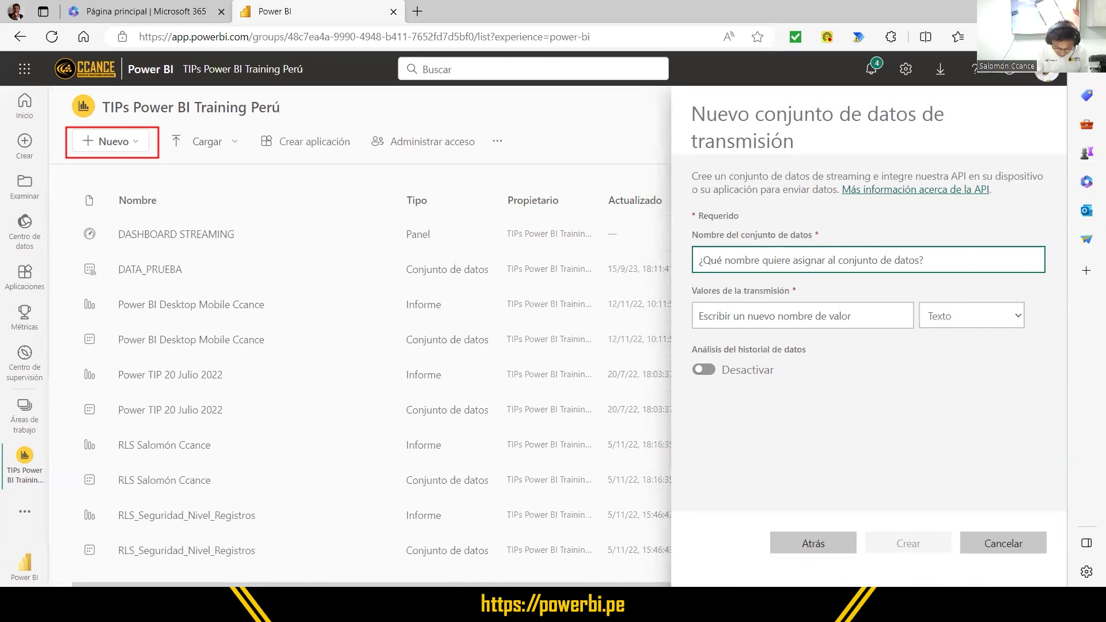
{"action": "type", "text": "TIP"}
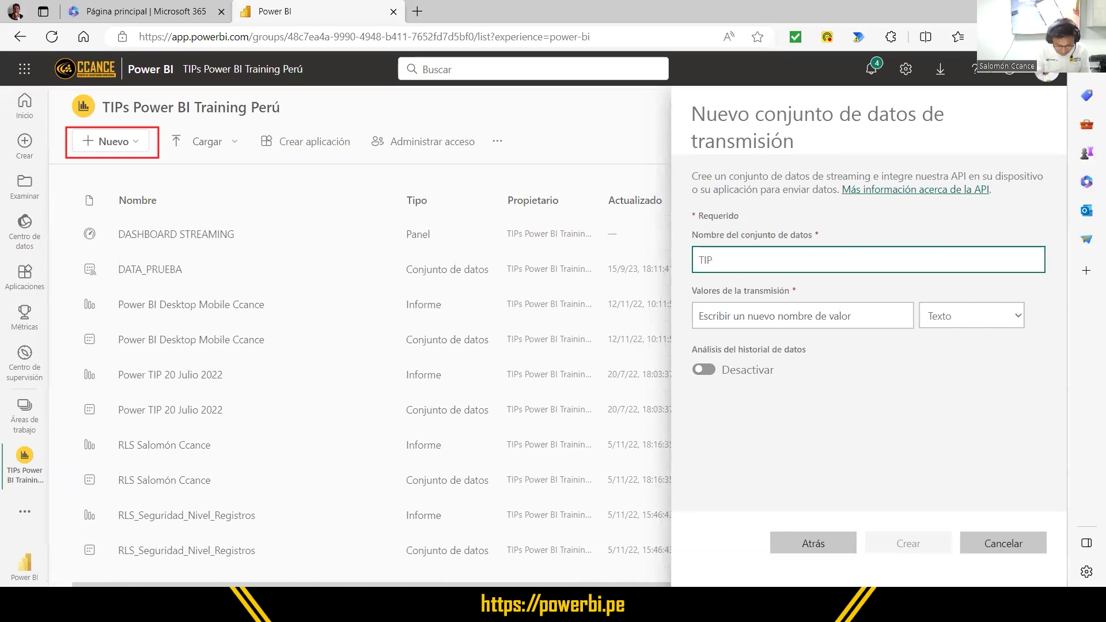
{"action": "type", "text": " 11-2023 DATA"}
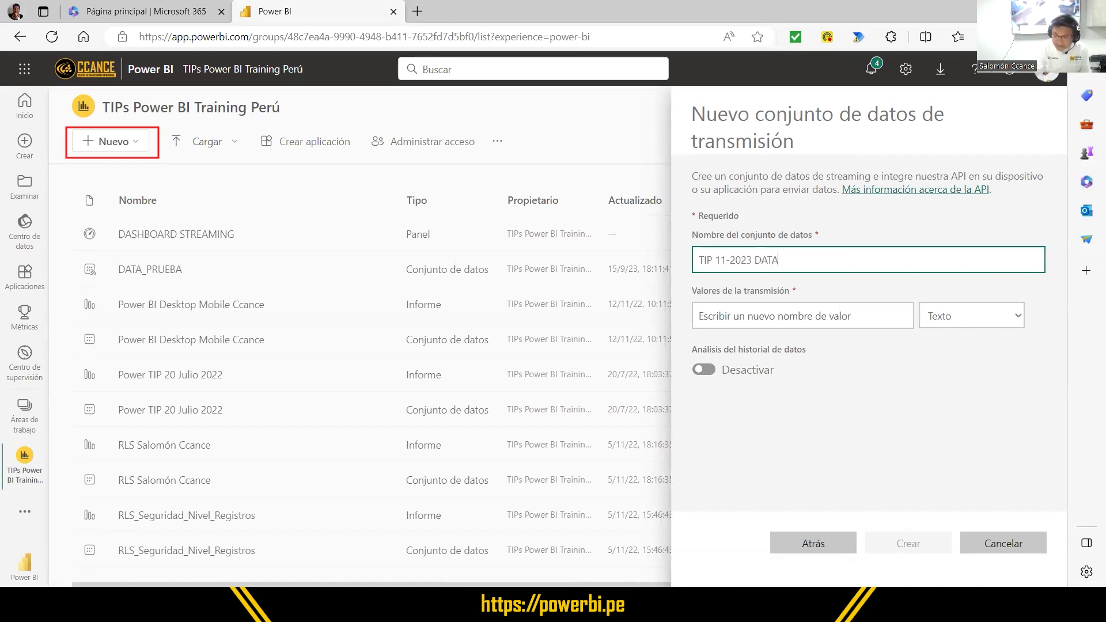
{"action": "type", "text": " STREAMING"}
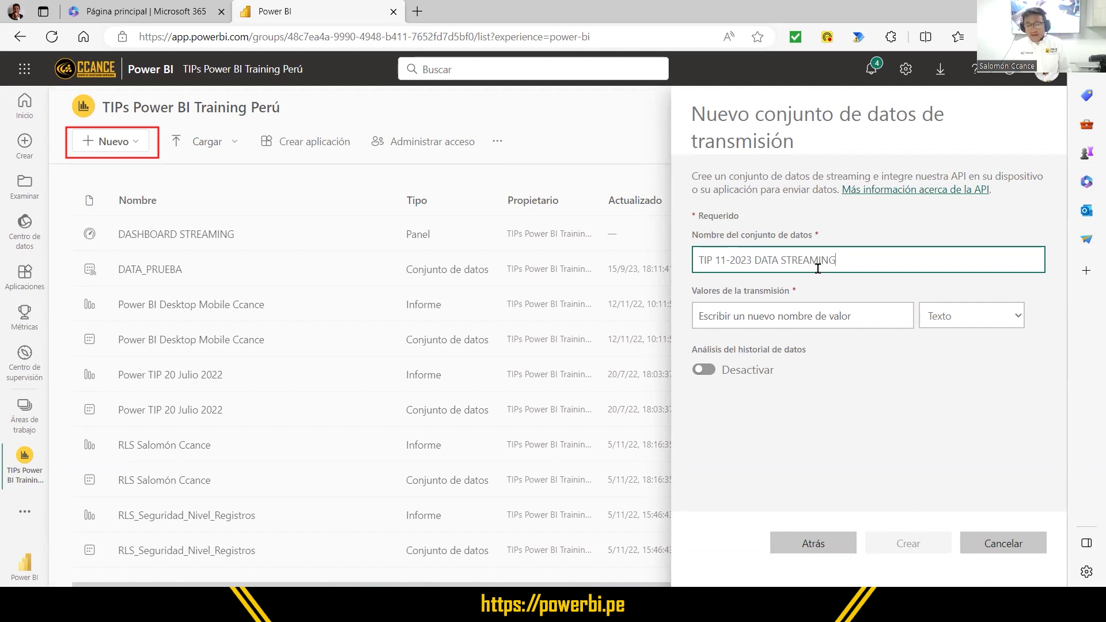
{"action": "left_click_drag", "start_coordinate": [847, 264], "coordinate": [633, 261]}
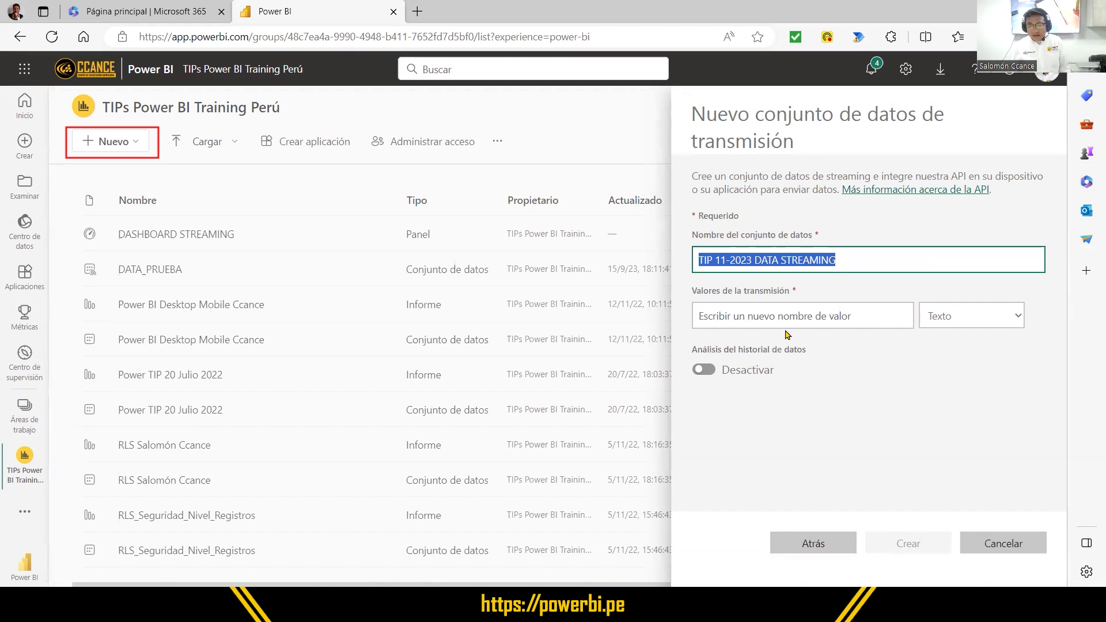
- Add the stream values NOMBRE, CORREO, WHATSAPP and CURSO to the dataset
{"action": "left_click", "coordinate": [727, 316]}
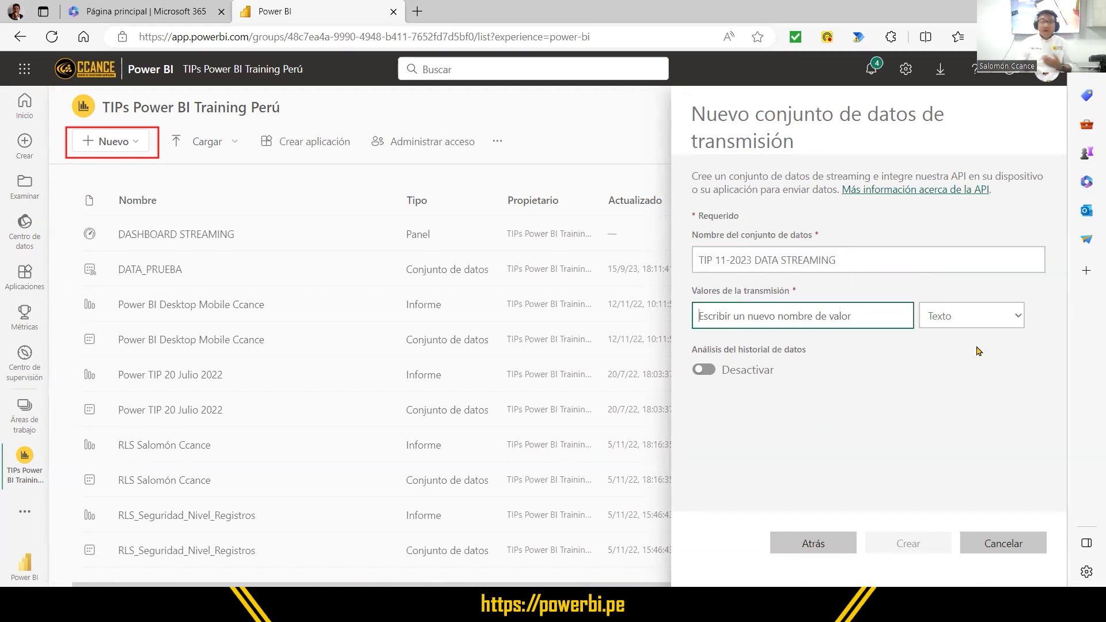
{"action": "type", "text": "NOMBRE"}
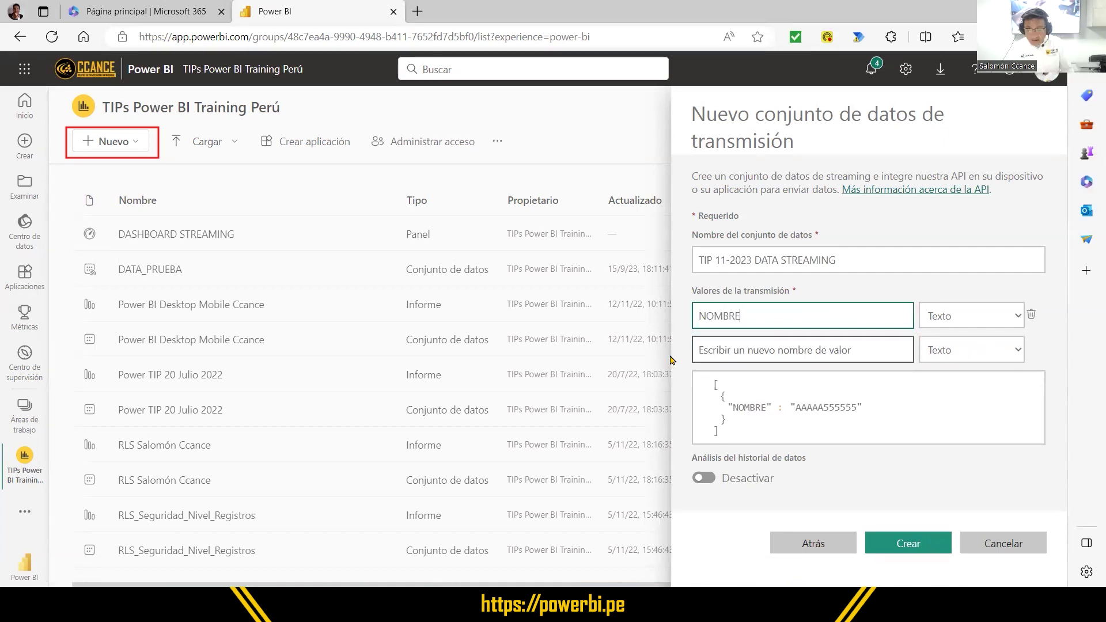
{"action": "left_click", "coordinate": [709, 350]}
{"action": "type", "text": "CORREO"}
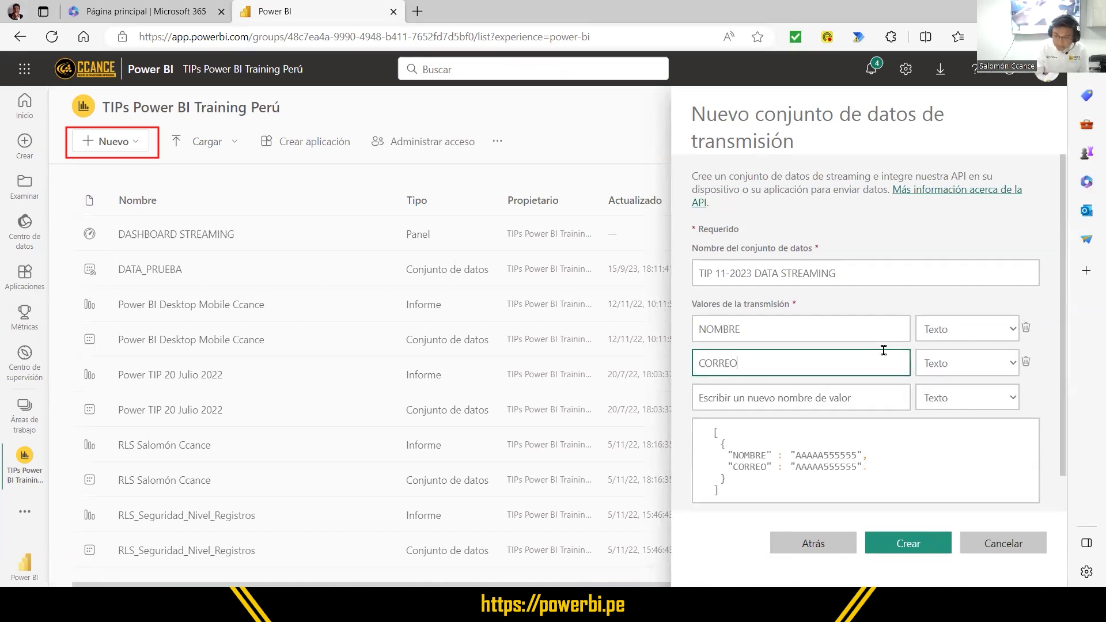
{"action": "key", "text": "Tab"}
{"action": "type", "text": "WHA"}
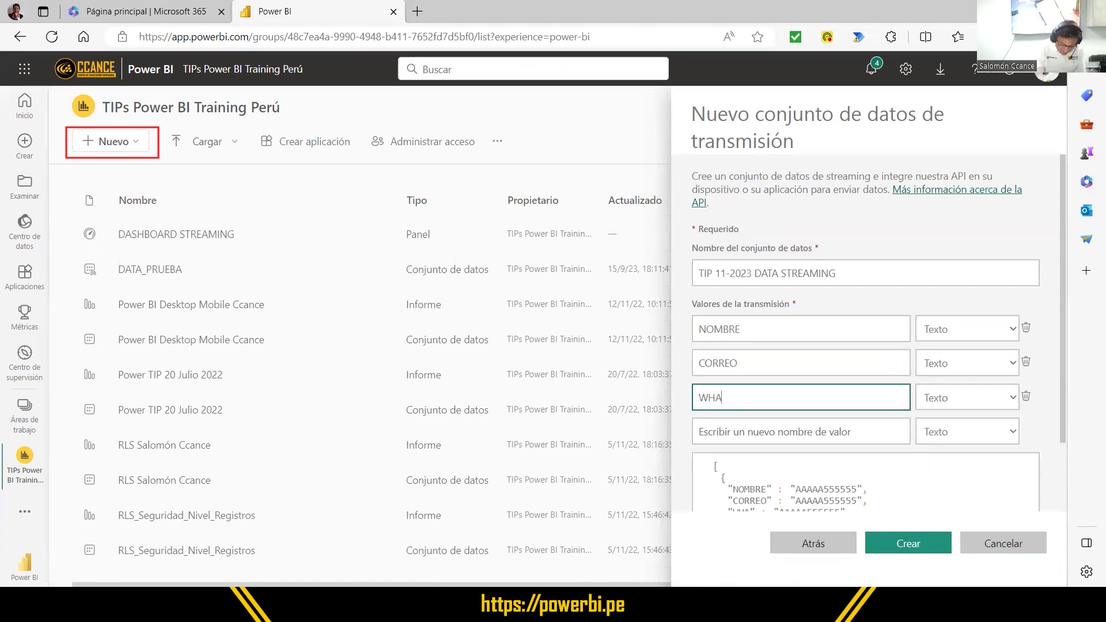
{"action": "type", "text": "TSAPP"}
{"action": "key", "text": "Tab"}
{"action": "scroll", "coordinate": [990, 367], "scroll_direction": "down", "scroll_amount": 2}
{"action": "type", "text": "CURSO"}
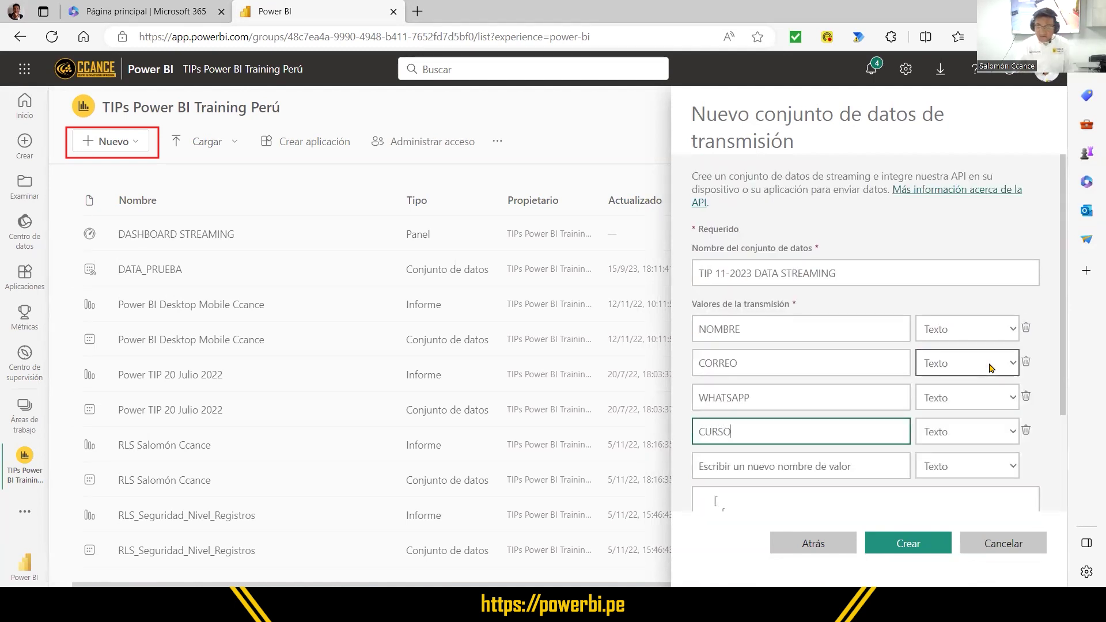
- Add the stream values NIVEL, ID and FECHA below CURSO
{"action": "left_click", "coordinate": [750, 466]}
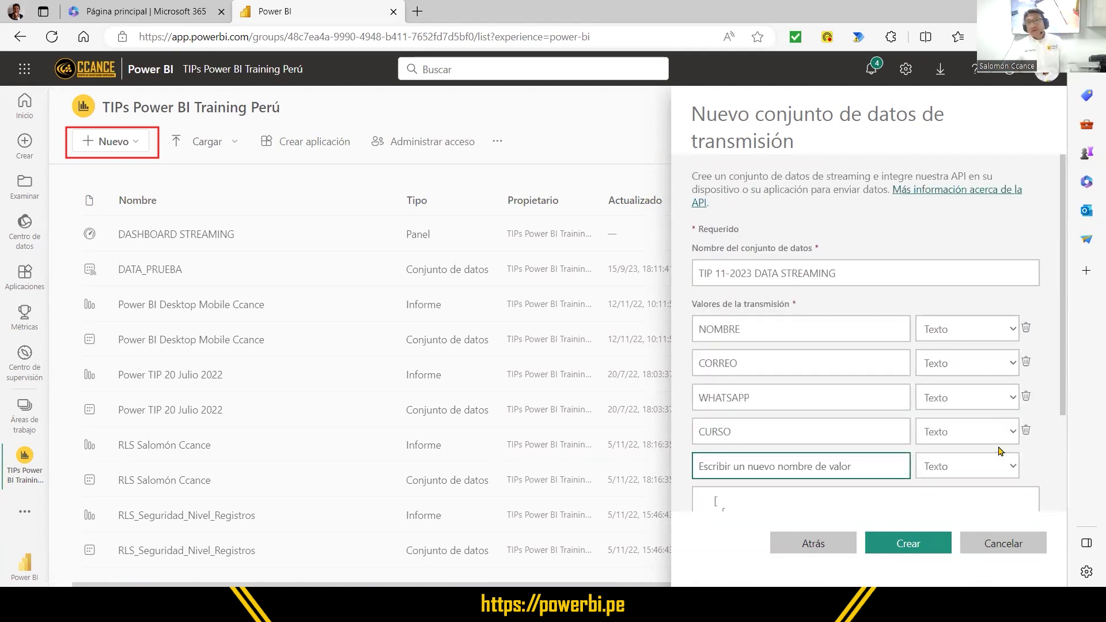
{"action": "type", "text": "NIVEL"}
{"action": "scroll", "coordinate": [958, 459], "scroll_direction": "down", "scroll_amount": 2}
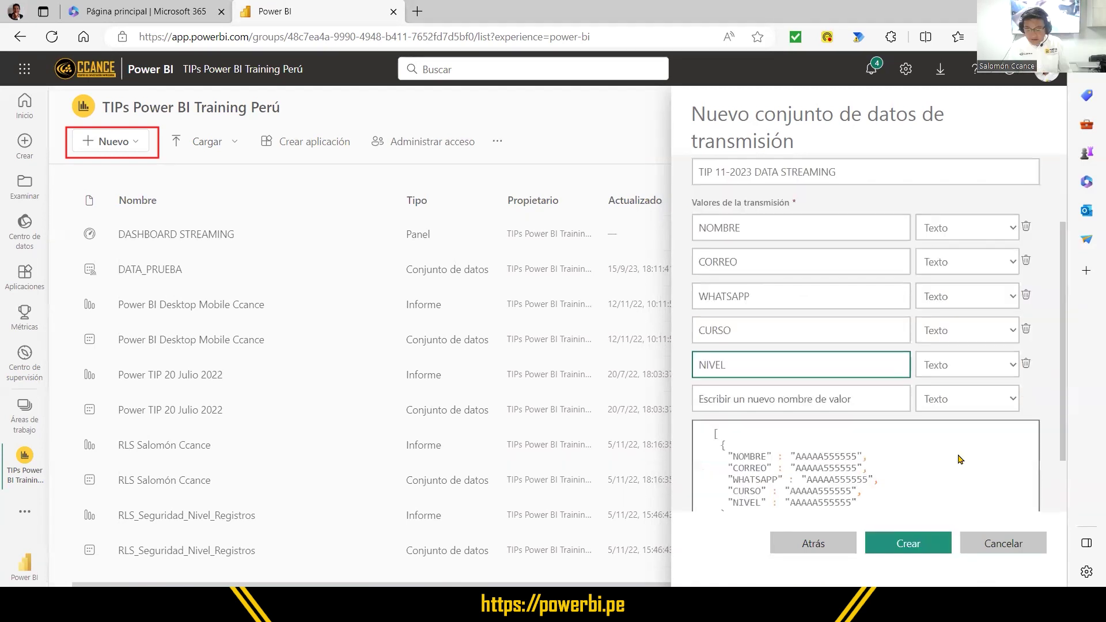
{"action": "left_click", "coordinate": [725, 384]}
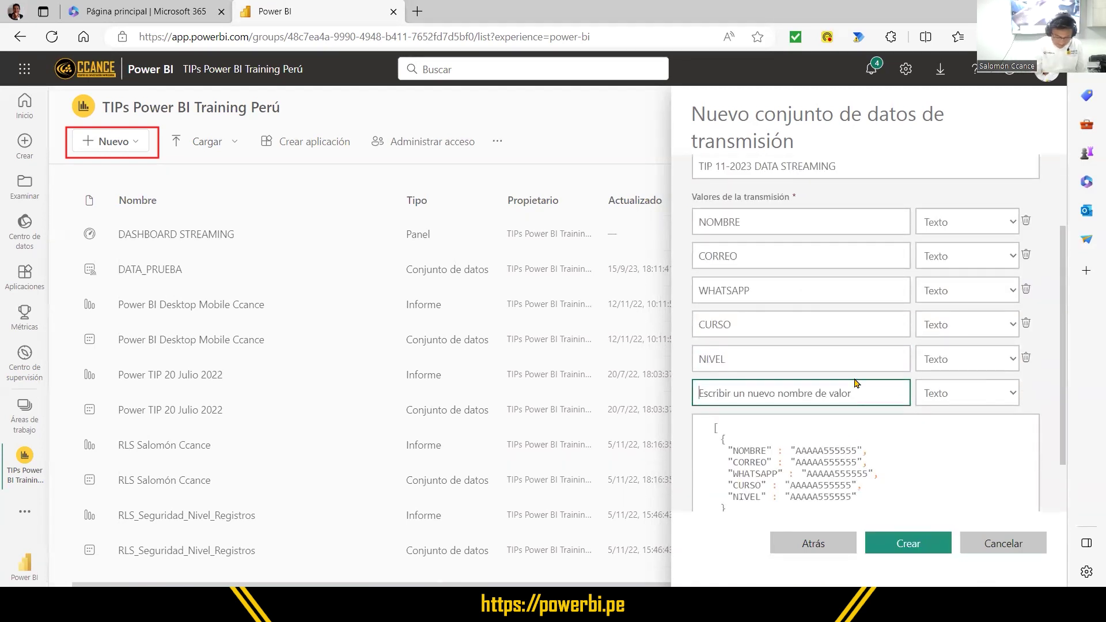
{"action": "type", "text": "ID"}
{"action": "left_click_drag", "start_coordinate": [1065, 361], "coordinate": [1061, 391]}
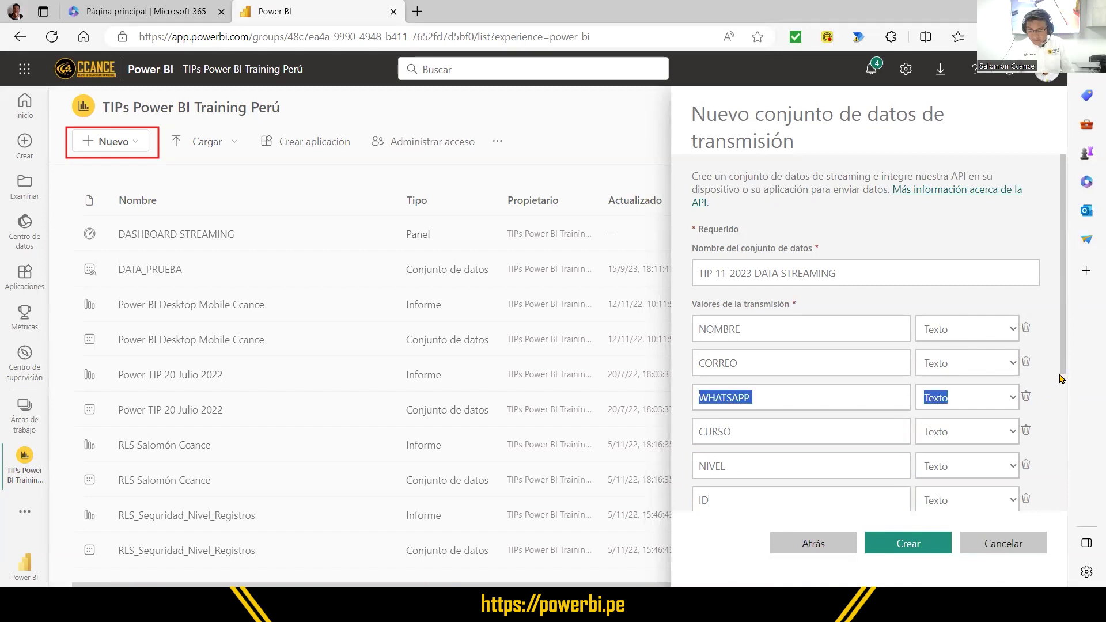
{"action": "scroll", "coordinate": [817, 397], "scroll_direction": "down", "scroll_amount": 1}
{"action": "scroll", "coordinate": [831, 403], "scroll_direction": "down", "scroll_amount": 3}
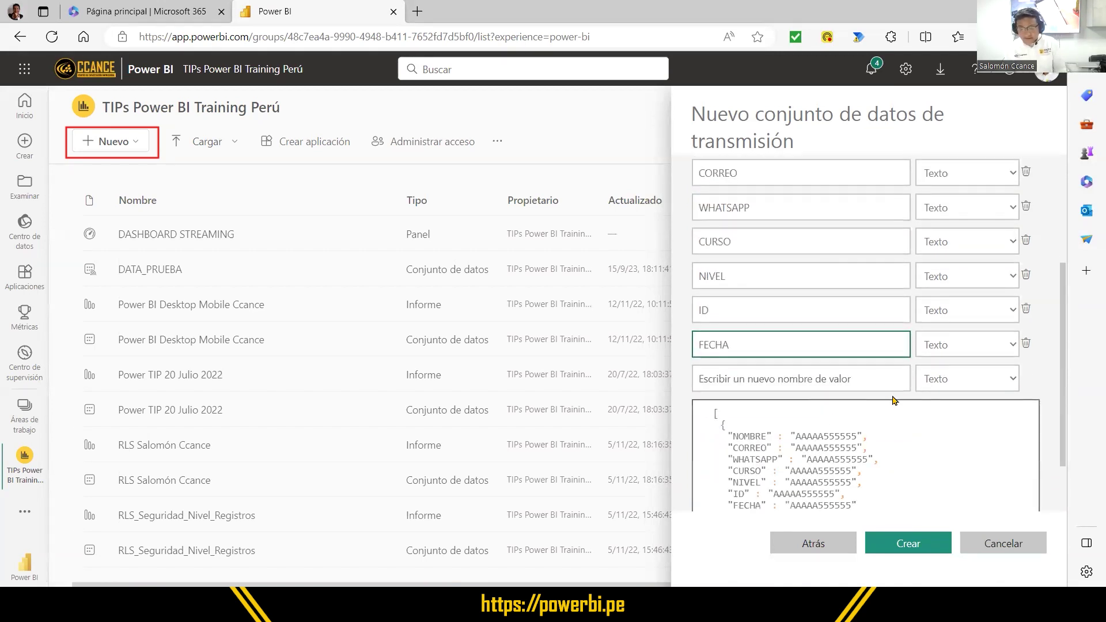
- Set the data type of NIVEL and ID to Número and of FECHA to DateTime
{"action": "scroll", "coordinate": [928, 378], "scroll_direction": "up", "scroll_amount": 1}
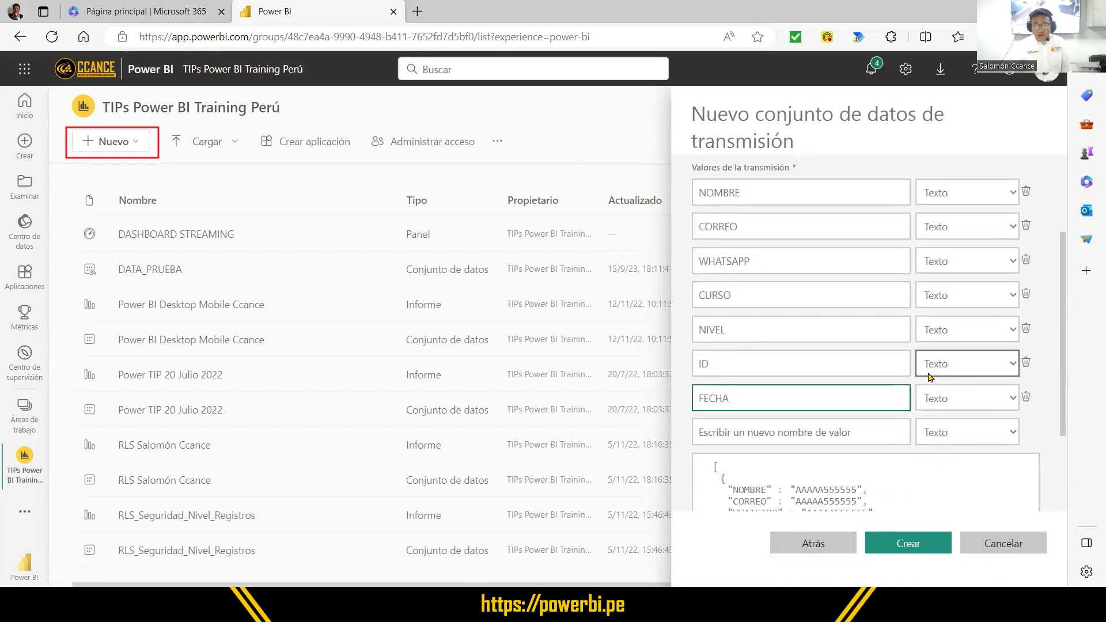
{"action": "scroll", "coordinate": [929, 377], "scroll_direction": "up", "scroll_amount": 1}
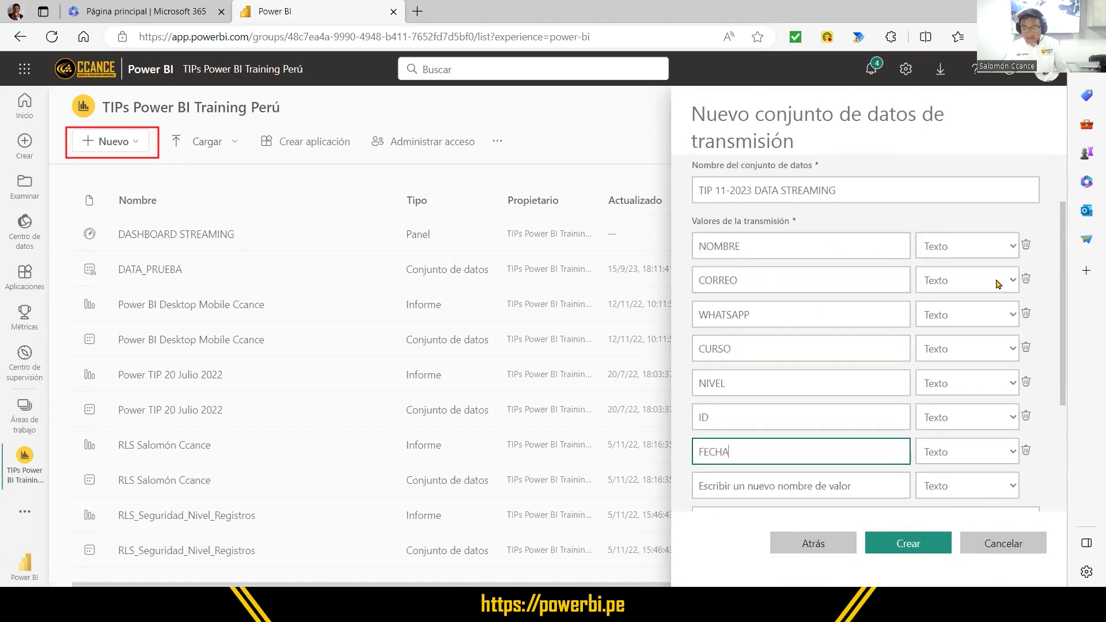
{"action": "left_click", "coordinate": [987, 248]}
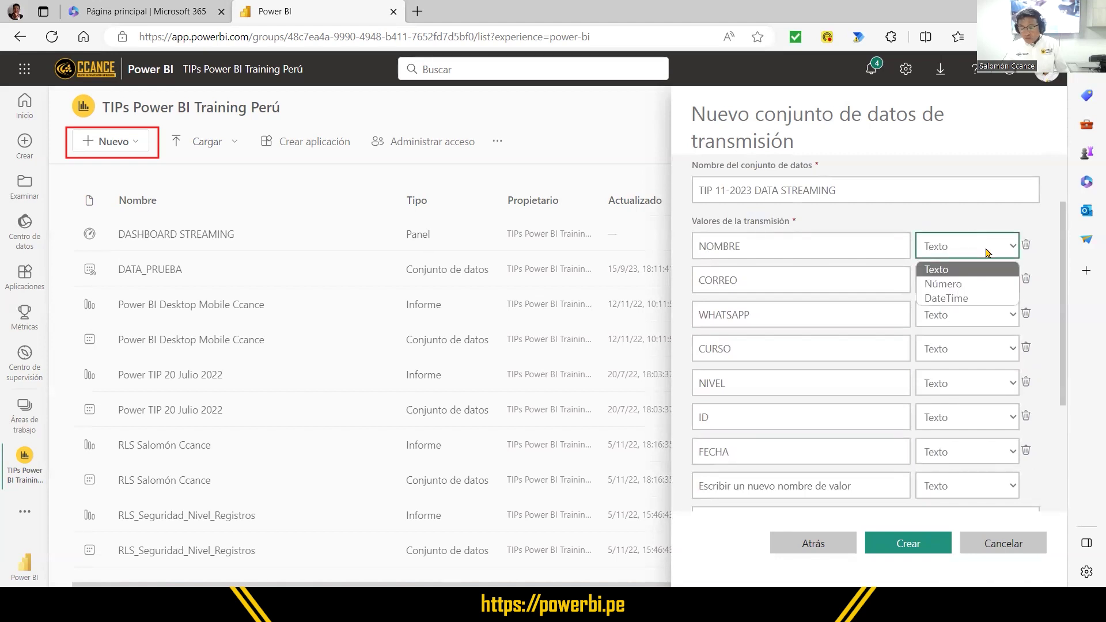
{"action": "left_click", "coordinate": [986, 252]}
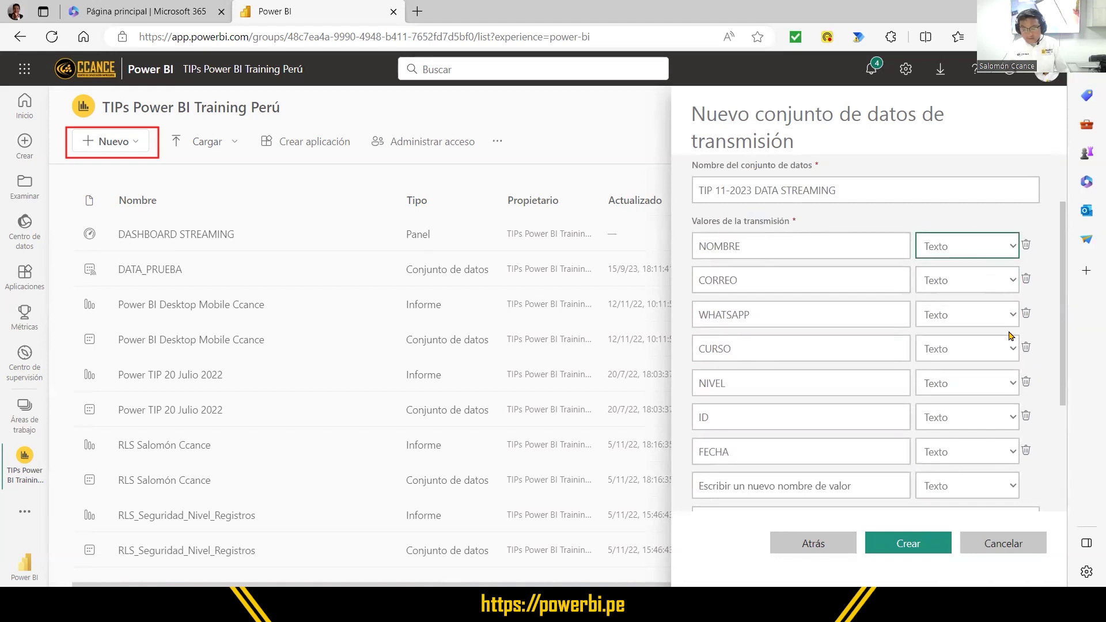
{"action": "left_click", "coordinate": [1009, 385]}
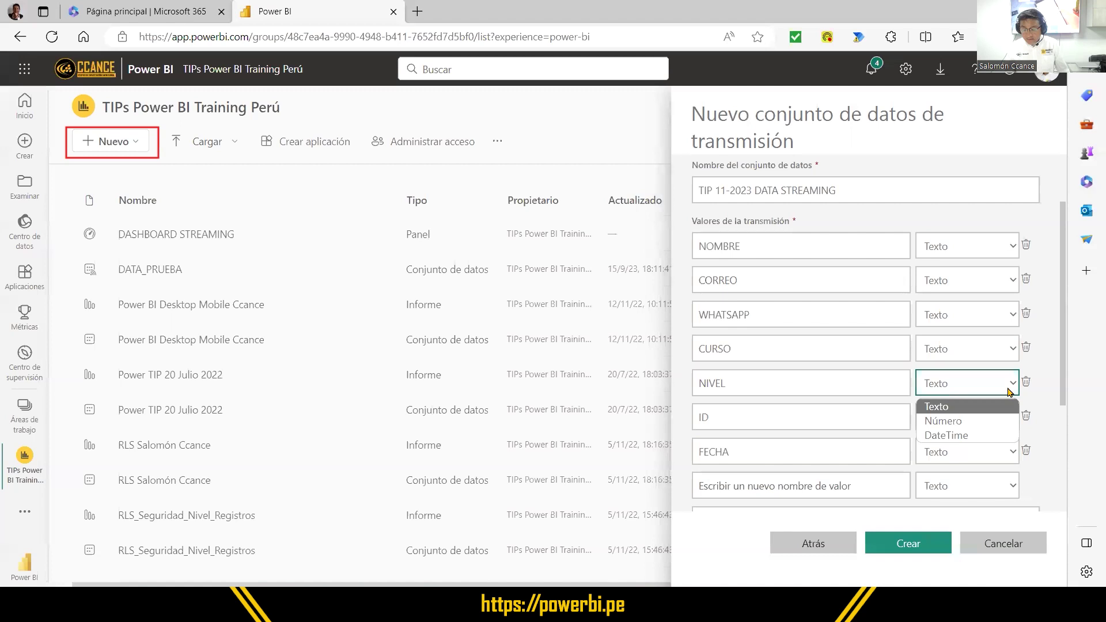
{"action": "left_click", "coordinate": [998, 421]}
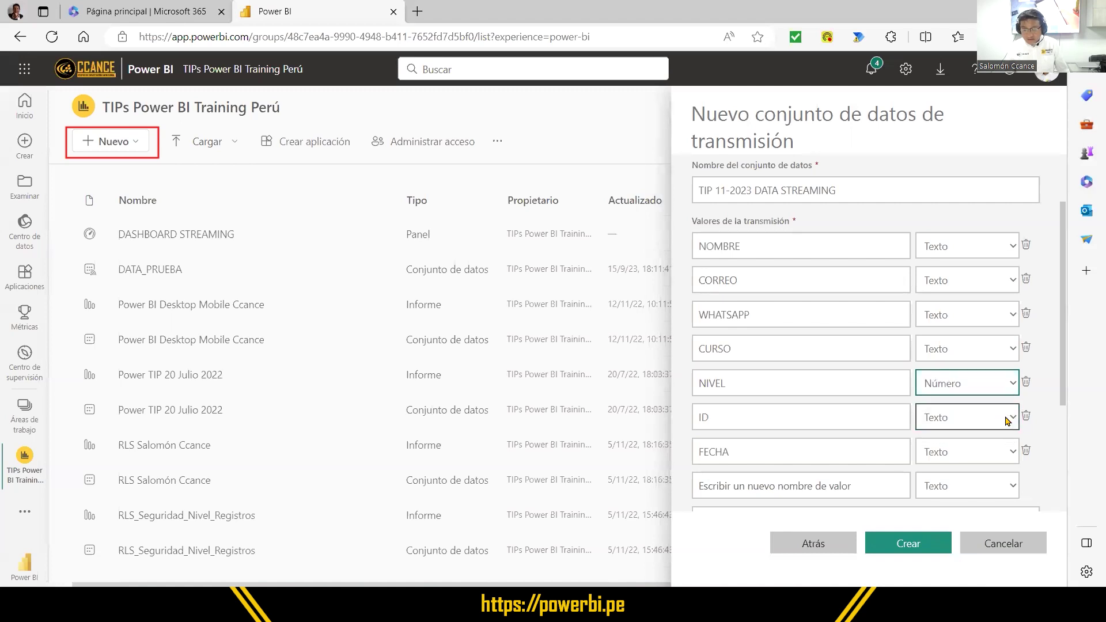
{"action": "left_click", "coordinate": [1007, 421]}
{"action": "left_click", "coordinate": [983, 455]}
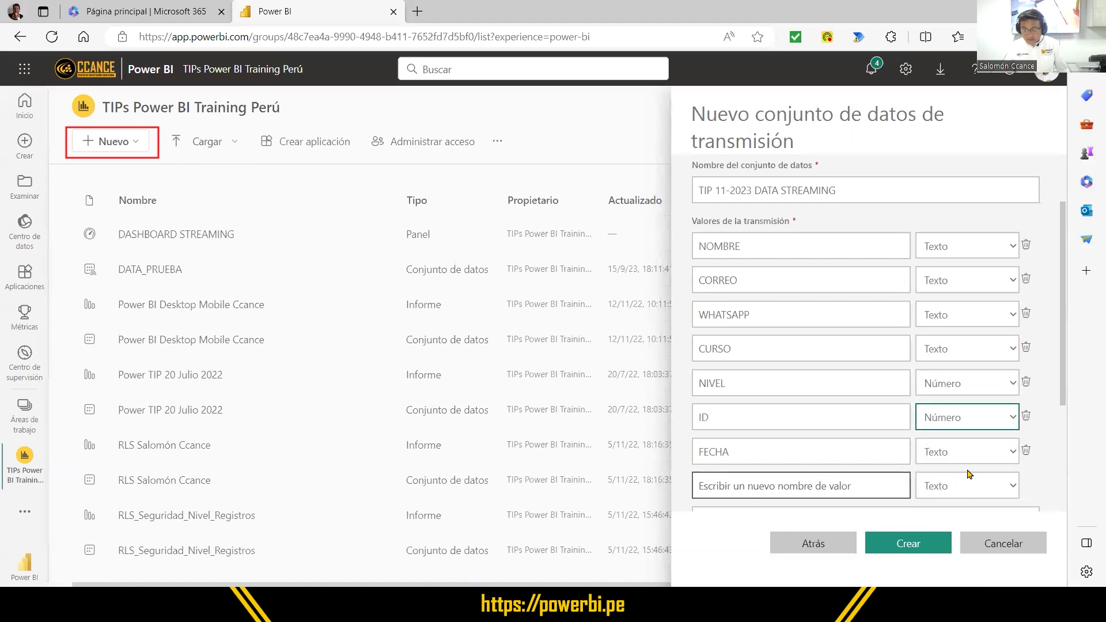
{"action": "left_click", "coordinate": [970, 459]}
{"action": "left_click", "coordinate": [967, 502]}
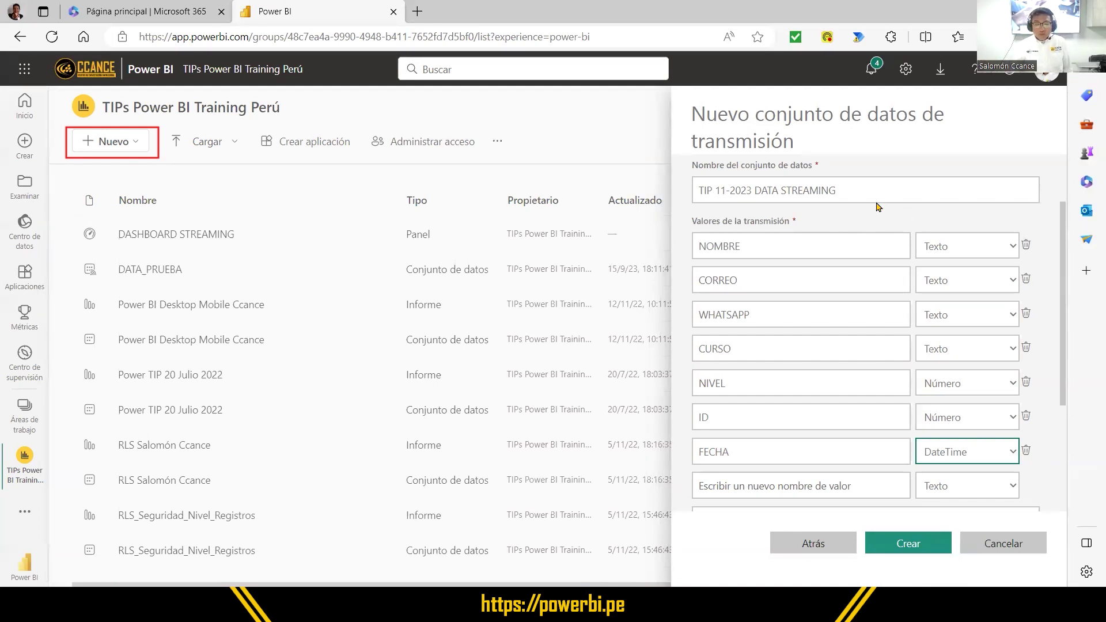
{"action": "left_click_drag", "start_coordinate": [851, 193], "coordinate": [673, 201]}
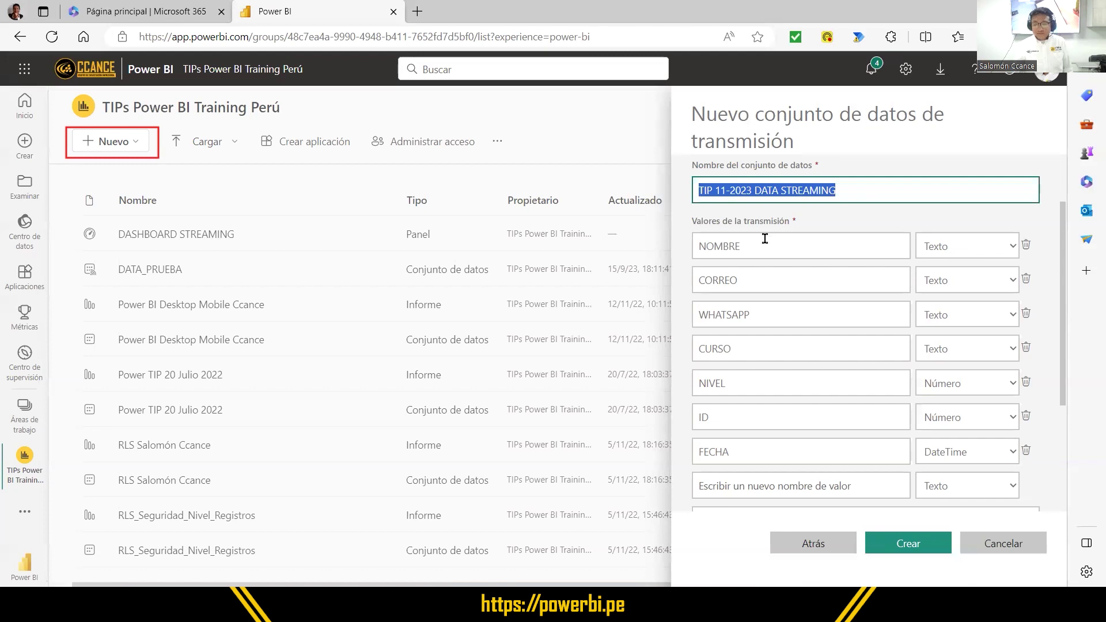
{"action": "left_click_drag", "start_coordinate": [1063, 337], "coordinate": [1062, 442]}
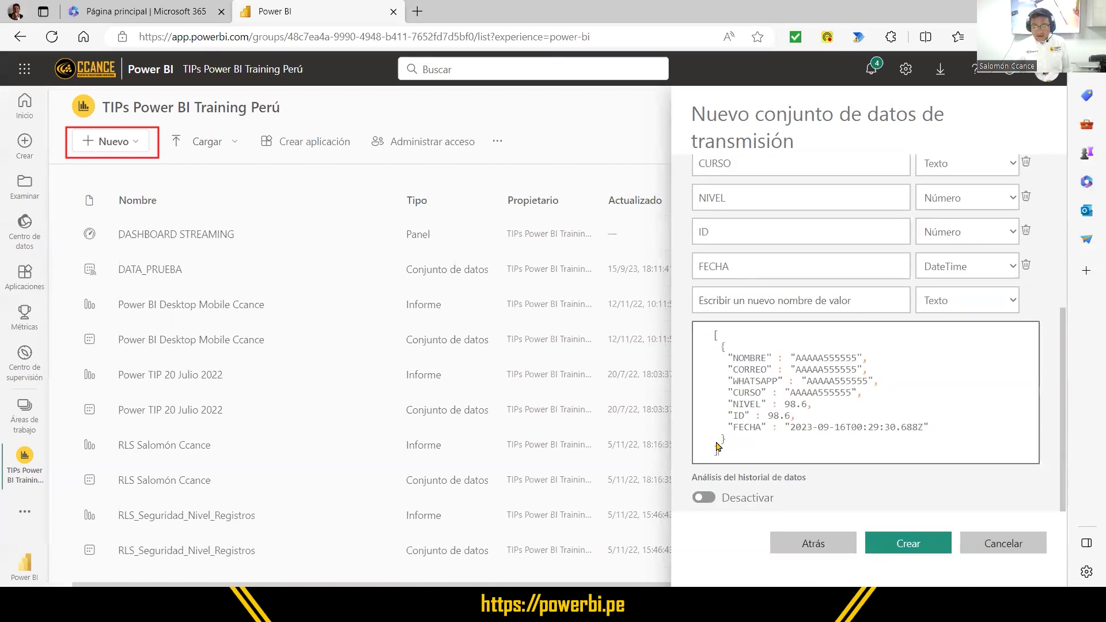
- Turn on historical data analysis for the streaming dataset, check its stream values and create it
{"action": "left_click_drag", "start_coordinate": [719, 451], "coordinate": [703, 340]}
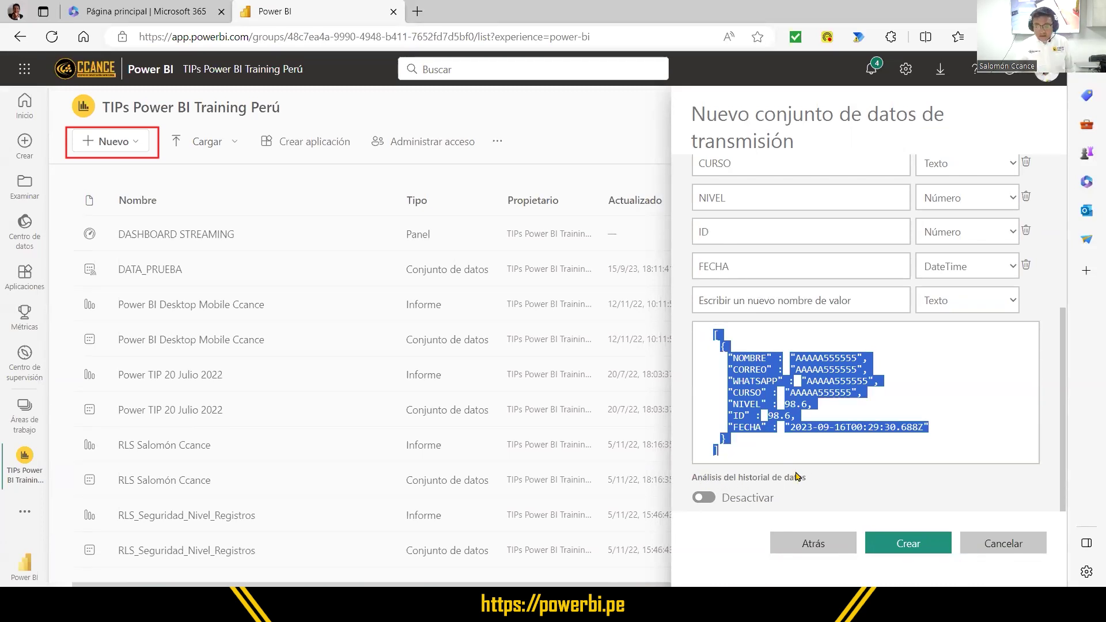
{"action": "left_click", "coordinate": [708, 499]}
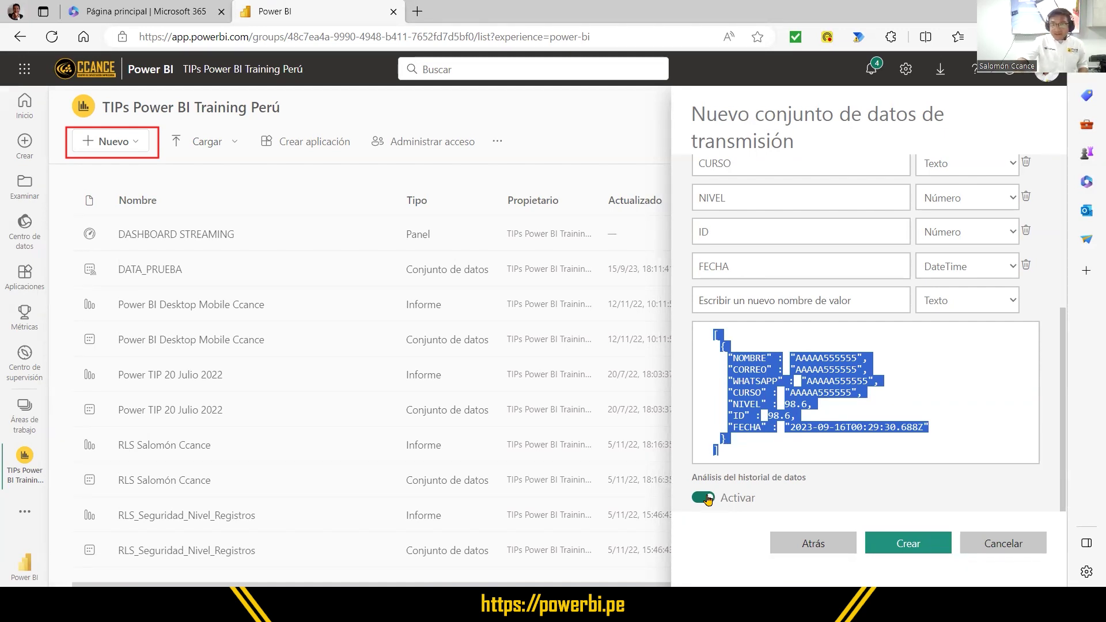
{"action": "scroll", "coordinate": [851, 429], "scroll_direction": "up", "scroll_amount": 5}
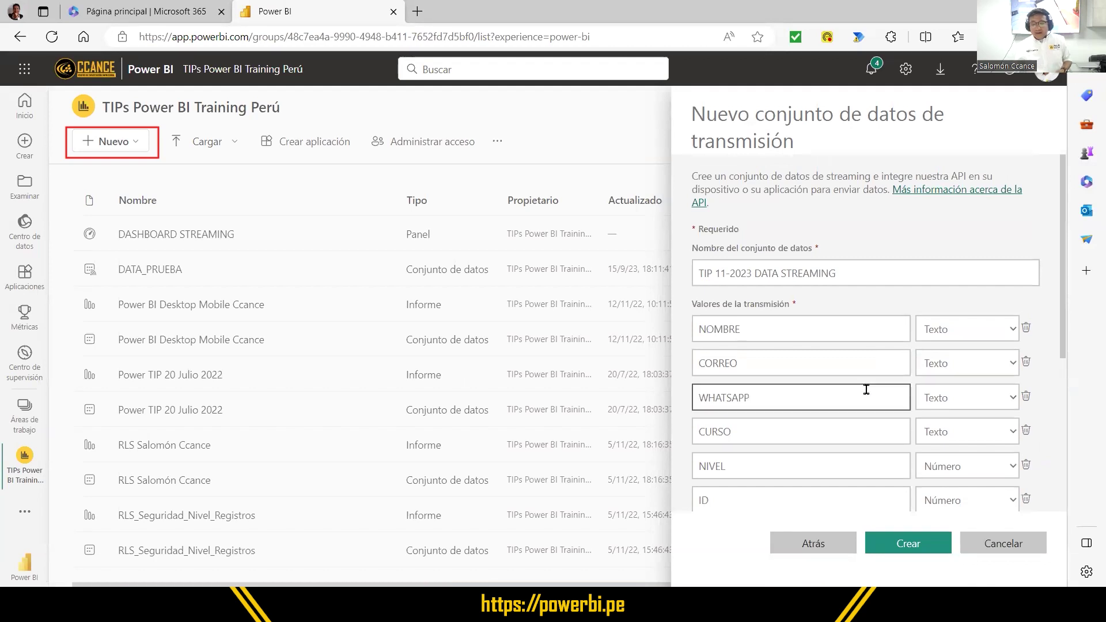
{"action": "scroll", "coordinate": [864, 388], "scroll_direction": "down", "scroll_amount": 5}
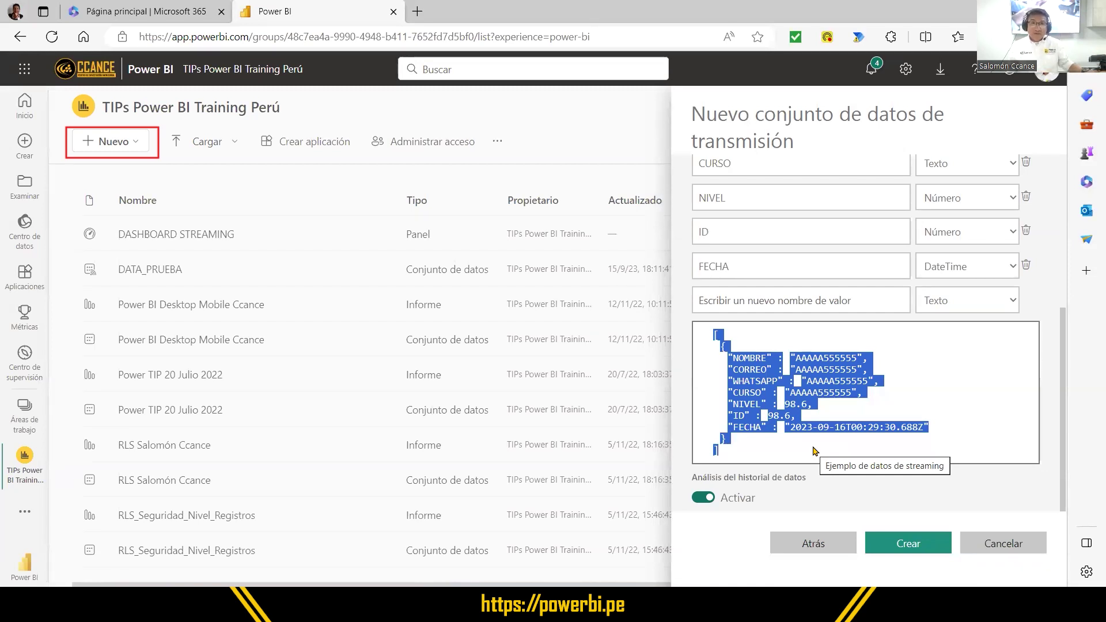
{"action": "scroll", "coordinate": [827, 262], "scroll_direction": "up", "scroll_amount": 5}
{"action": "scroll", "coordinate": [827, 262], "scroll_direction": "down", "scroll_amount": 3}
{"action": "scroll", "coordinate": [827, 262], "scroll_direction": "up", "scroll_amount": 3}
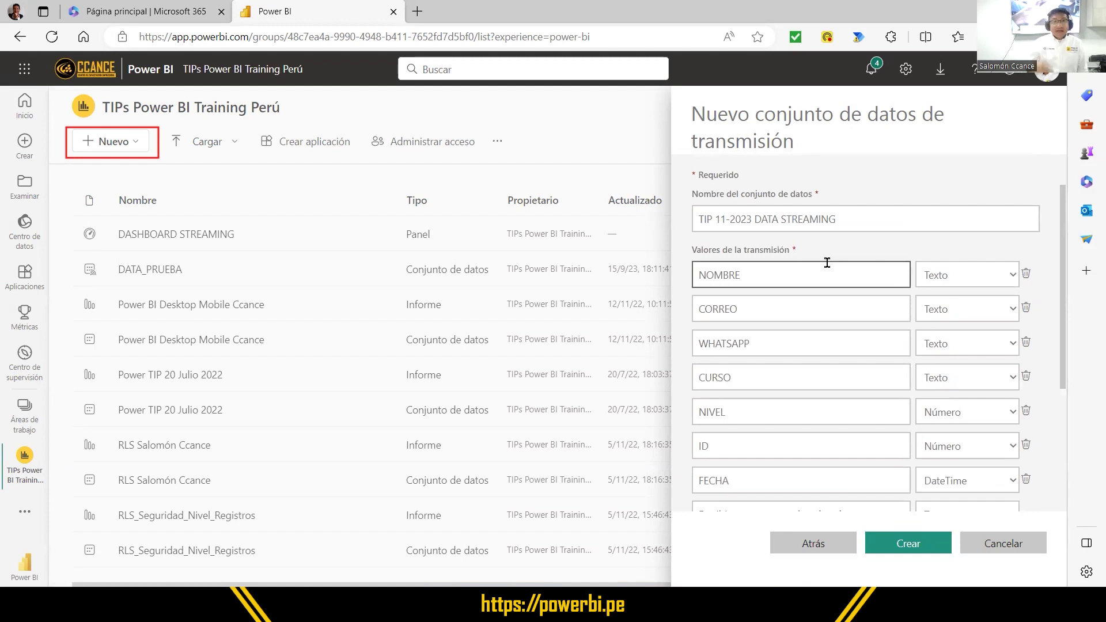
{"action": "scroll", "coordinate": [826, 262], "scroll_direction": "down", "scroll_amount": 1}
{"action": "left_click", "coordinate": [908, 544]}
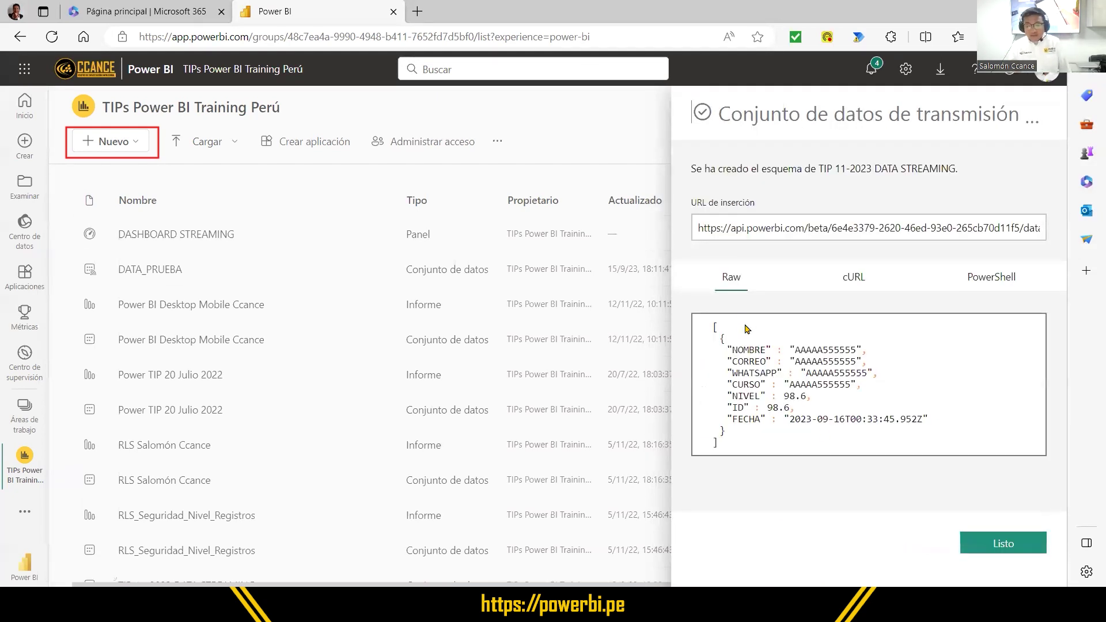
- Copy the dataset's push URL with its API key and paste it into a Notepad document
{"action": "left_click", "coordinate": [721, 229]}
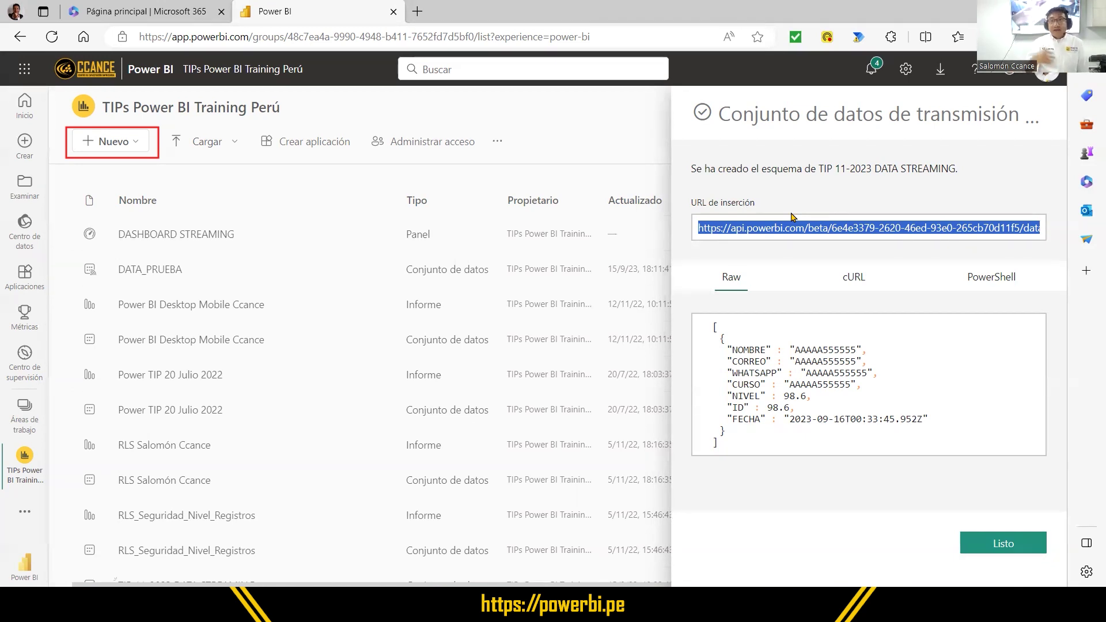
{"action": "right_click", "coordinate": [717, 231]}
{"action": "left_click", "coordinate": [743, 245]}
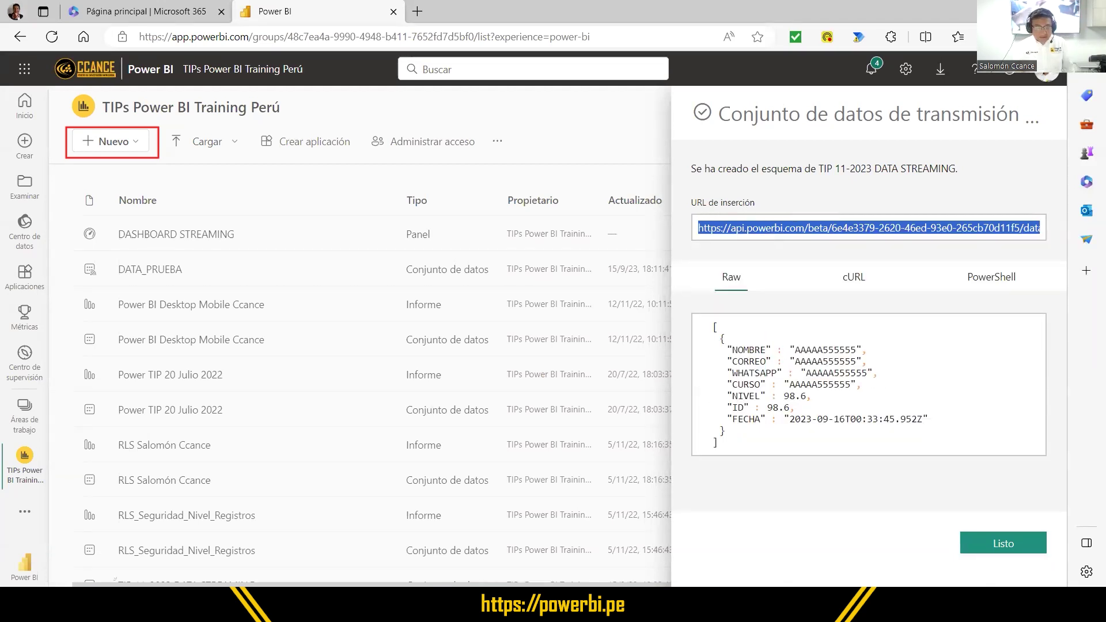
{"action": "left_click", "coordinate": [337, 605]}
{"action": "left_click", "coordinate": [511, 243]}
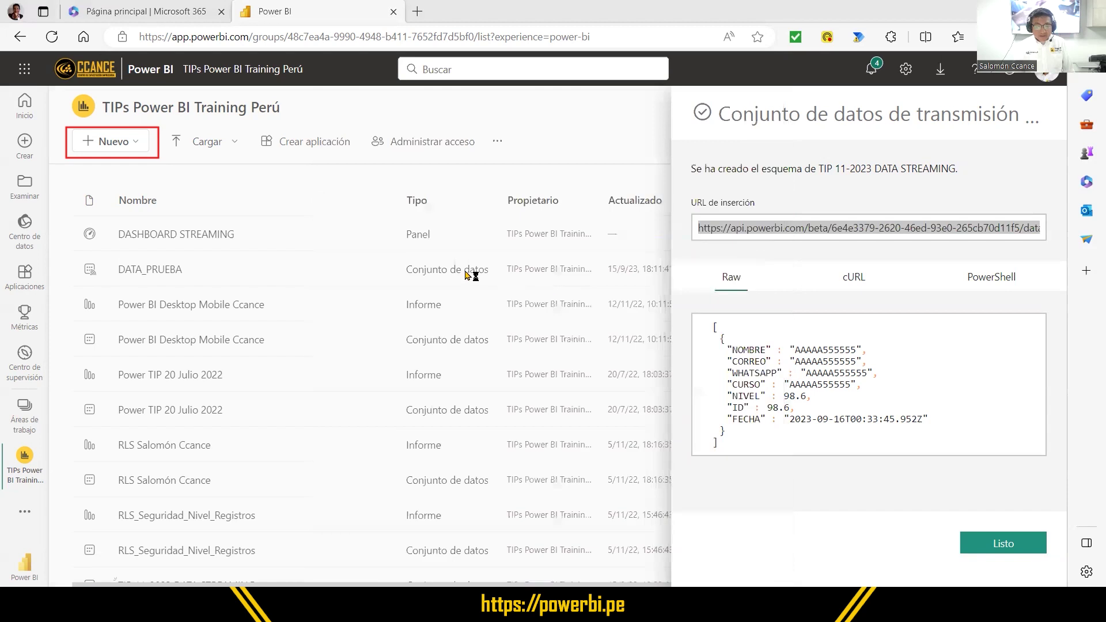
{"action": "key", "text": "ctrl+v"}
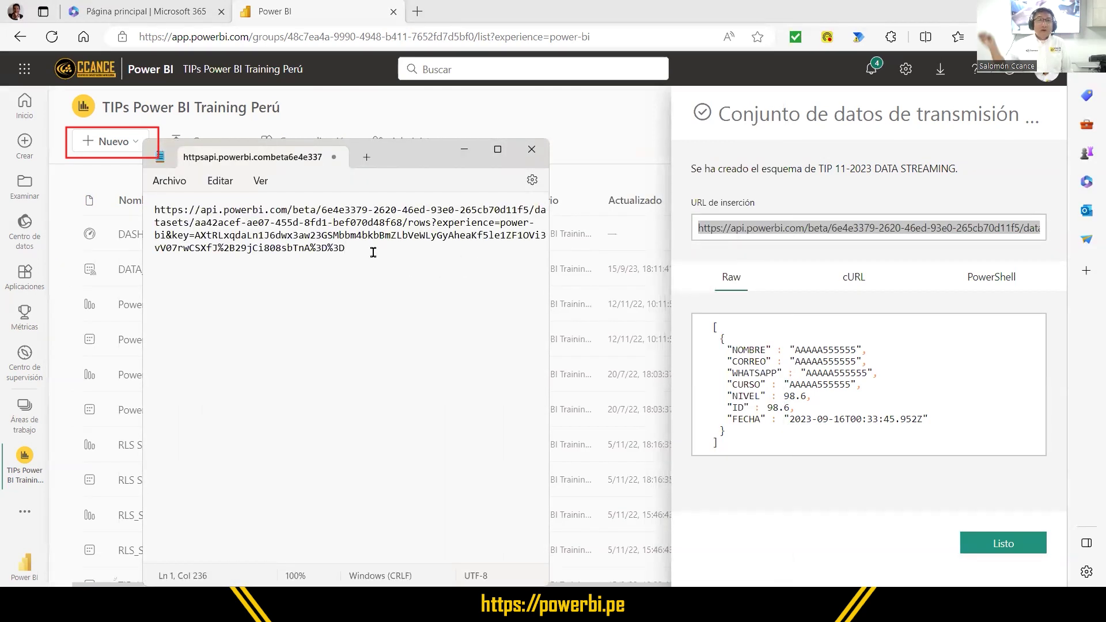
{"action": "left_click", "coordinate": [780, 159]}
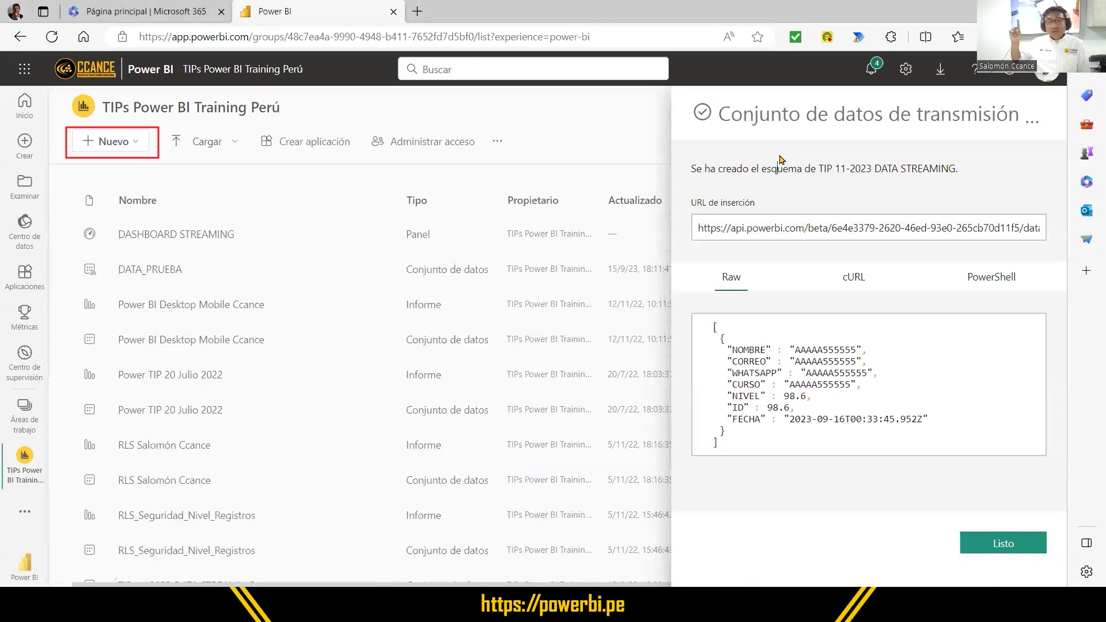
- Finish the dataset creation and locate TIP 11-2023 DATA STREAMING in the workspace list
{"action": "left_click", "coordinate": [1000, 548]}
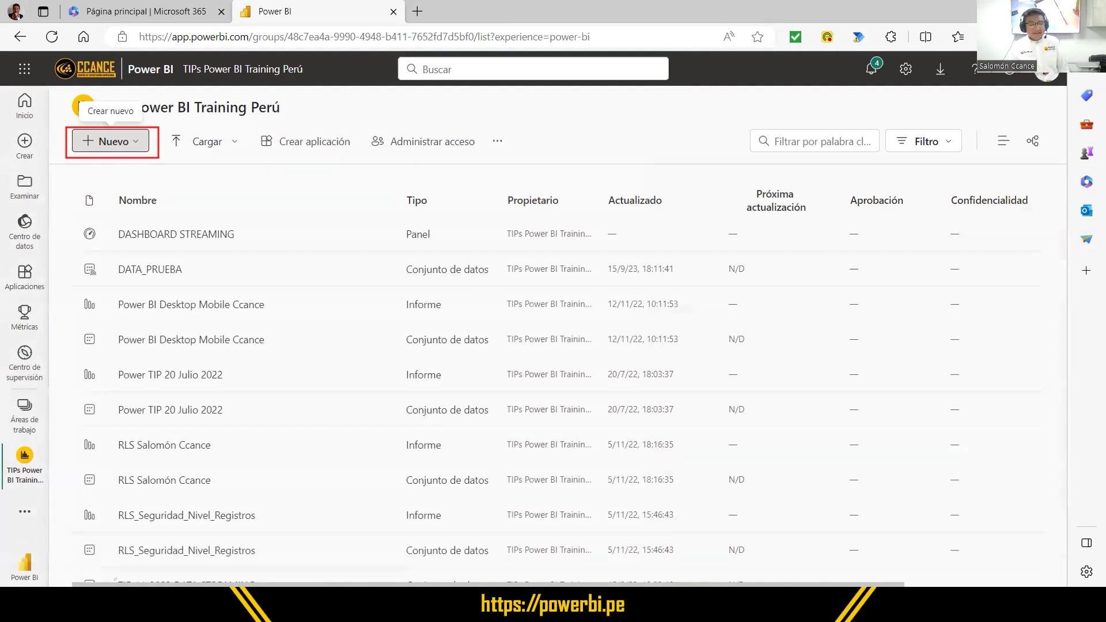
{"action": "scroll", "coordinate": [323, 281], "scroll_direction": "down", "scroll_amount": 1}
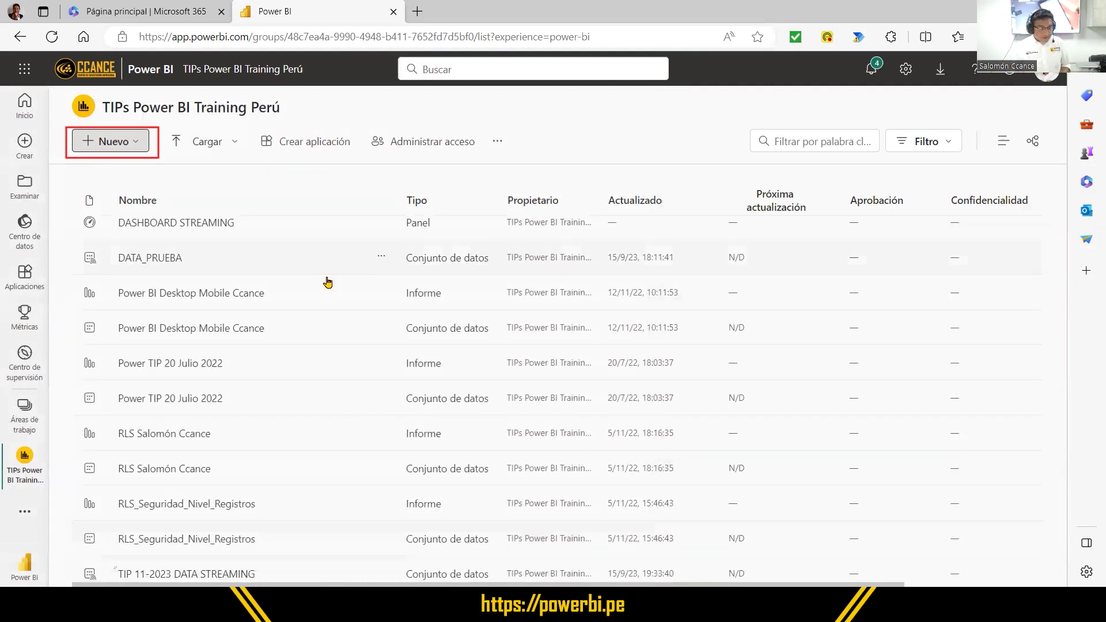
{"action": "left_click", "coordinate": [193, 565]}
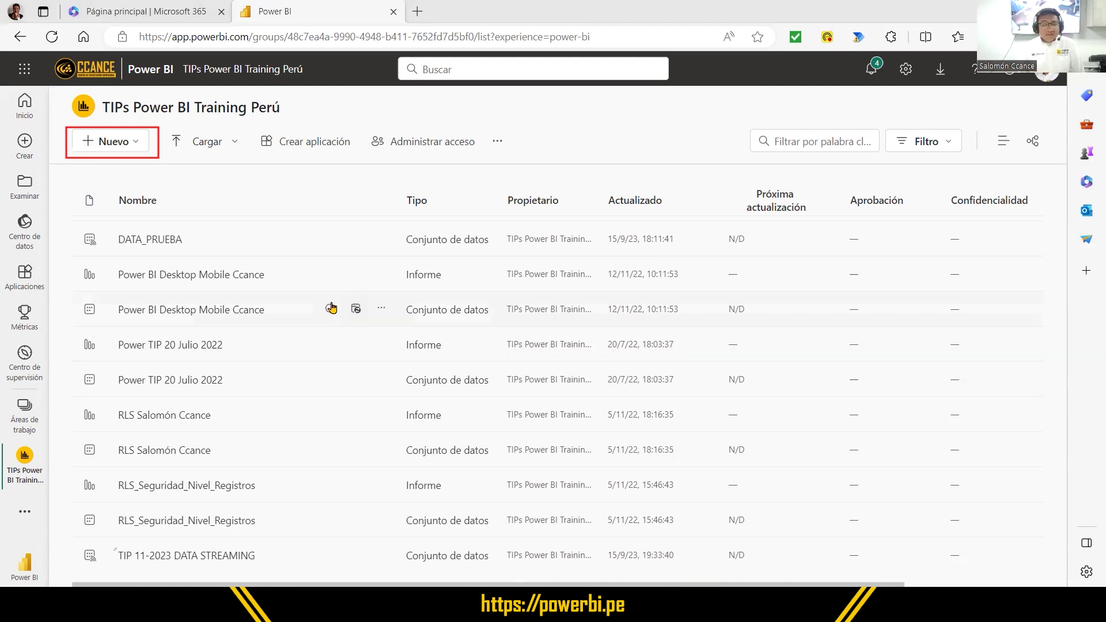
- Switch to Microsoft Forms and create a new blank form
{"action": "left_click", "coordinate": [23, 70]}
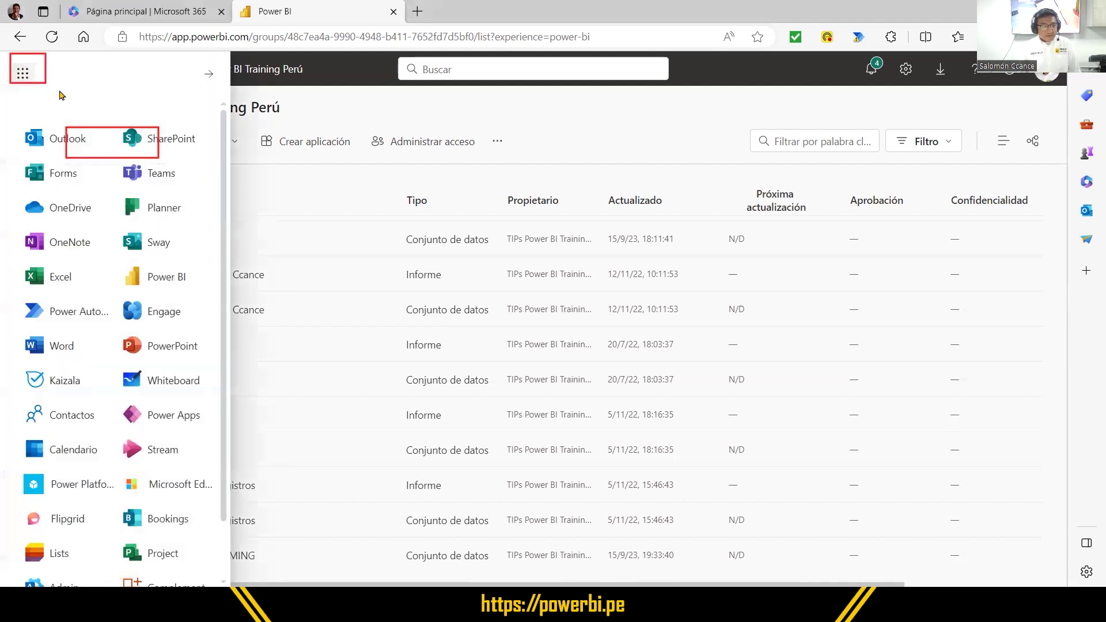
{"action": "key", "text": "Escape"}
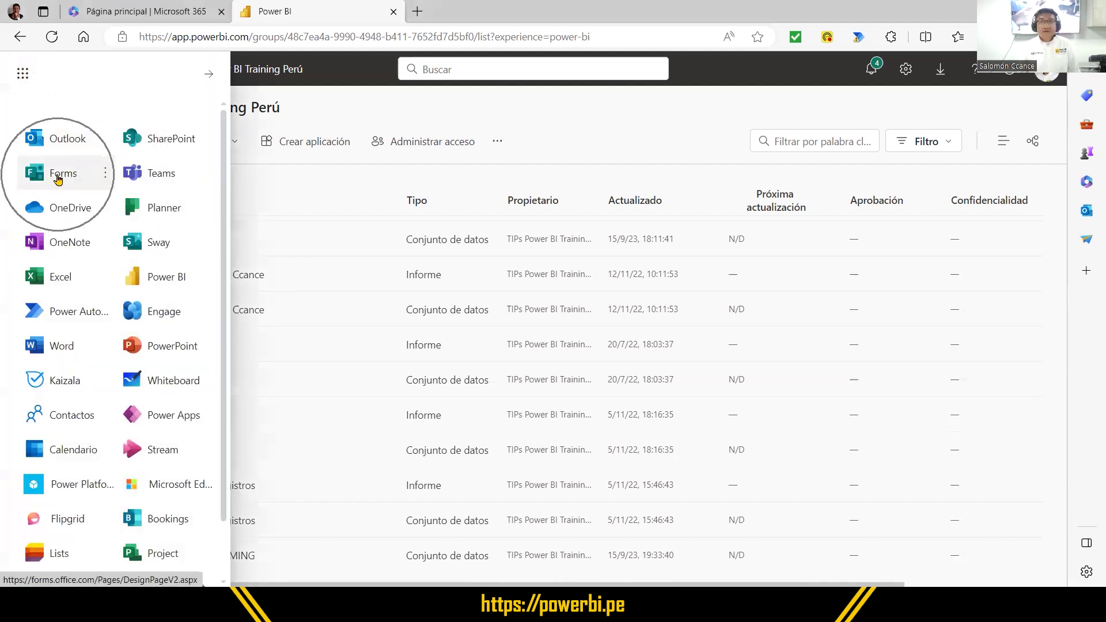
{"action": "left_click", "coordinate": [57, 174]}
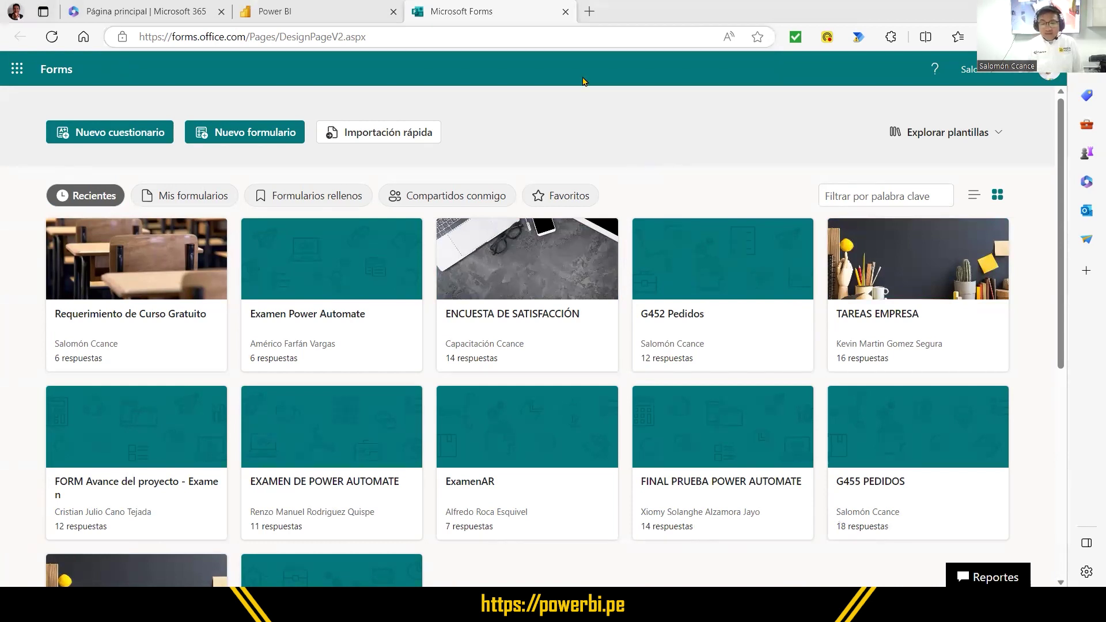
{"action": "left_click_drag", "start_coordinate": [305, 151], "coordinate": [309, 150]}
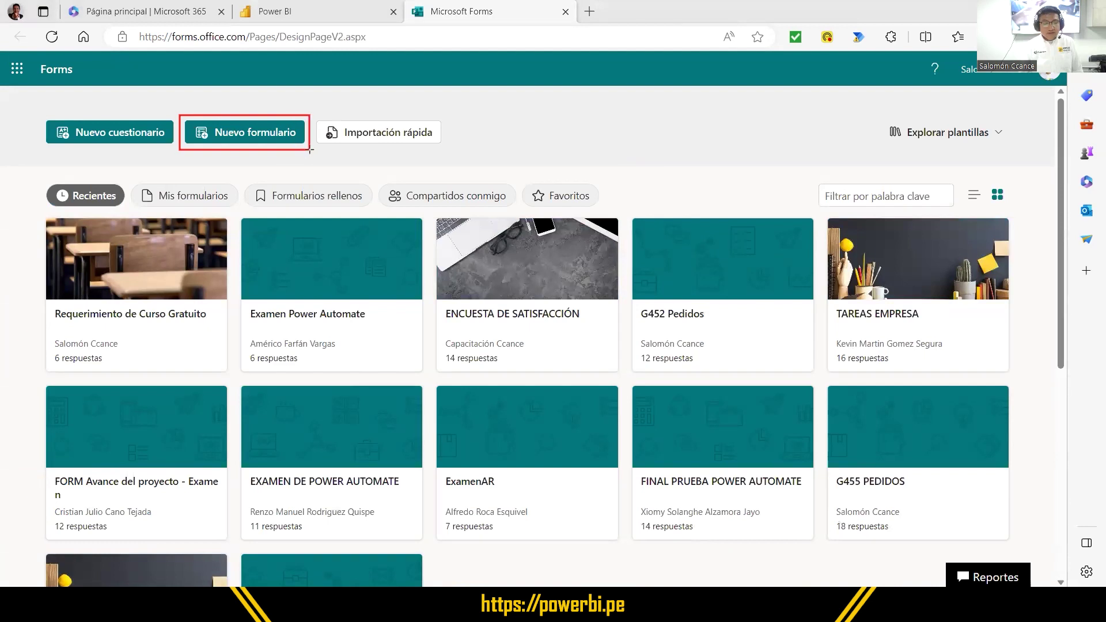
{"action": "left_click", "coordinate": [241, 136]}
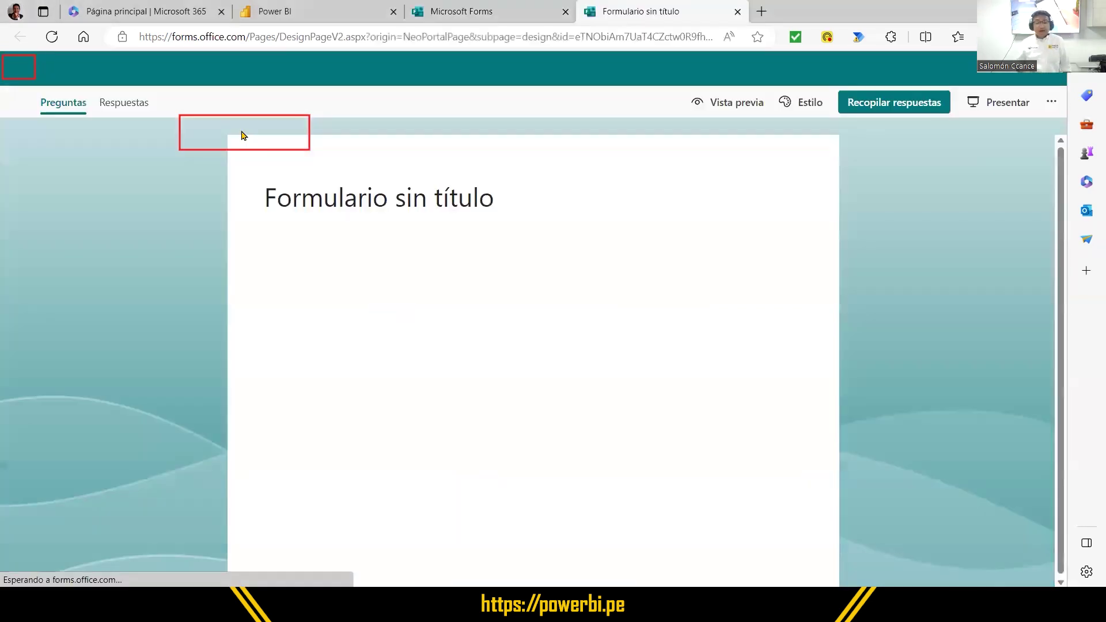
- Title the form "TIP 11-2023 REQUERIMIENTO DE CURSO GRATUITO" and describe it as "Curso de Power Platform"
{"action": "left_click", "coordinate": [421, 195]}
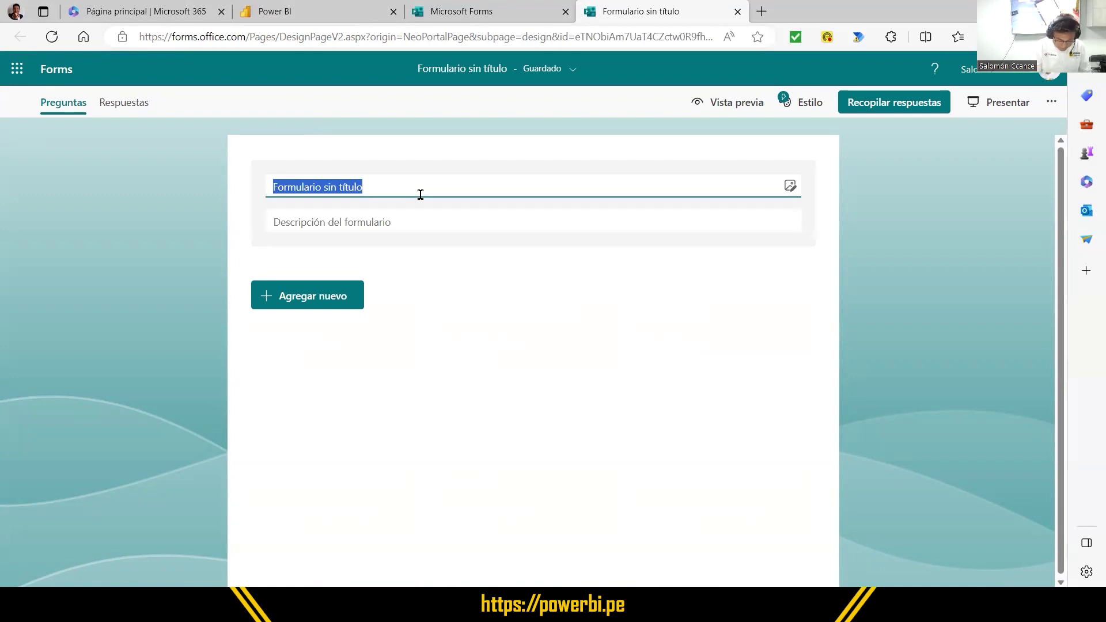
{"action": "type", "text": "TIP 11"}
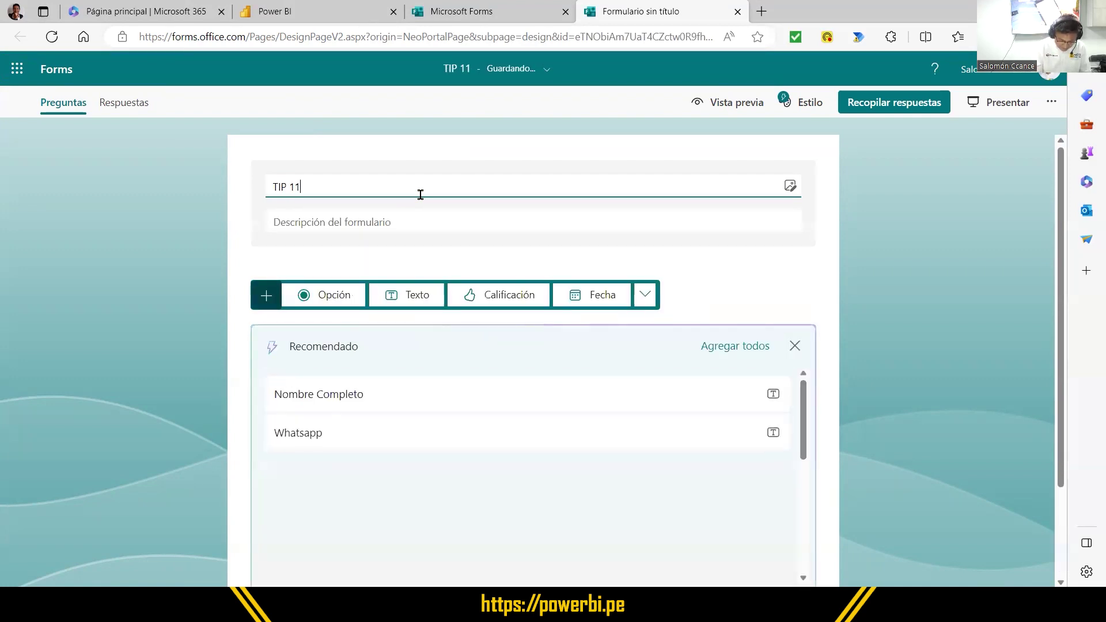
{"action": "type", "text": "-2023 REQU"}
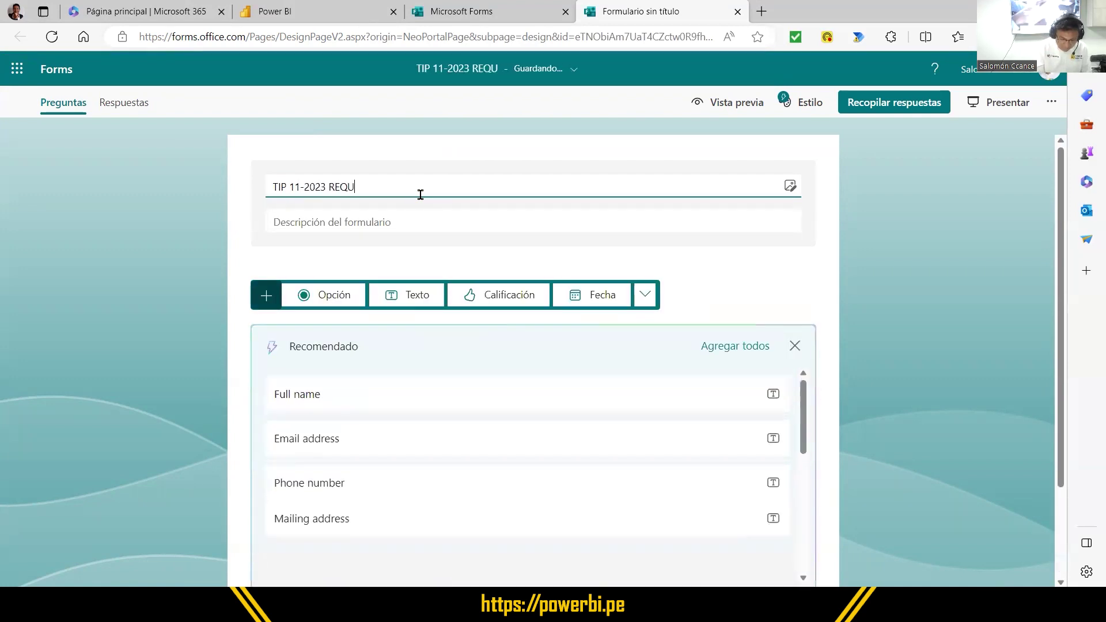
{"action": "type", "text": "ERIMIENTO DE CURSO "}
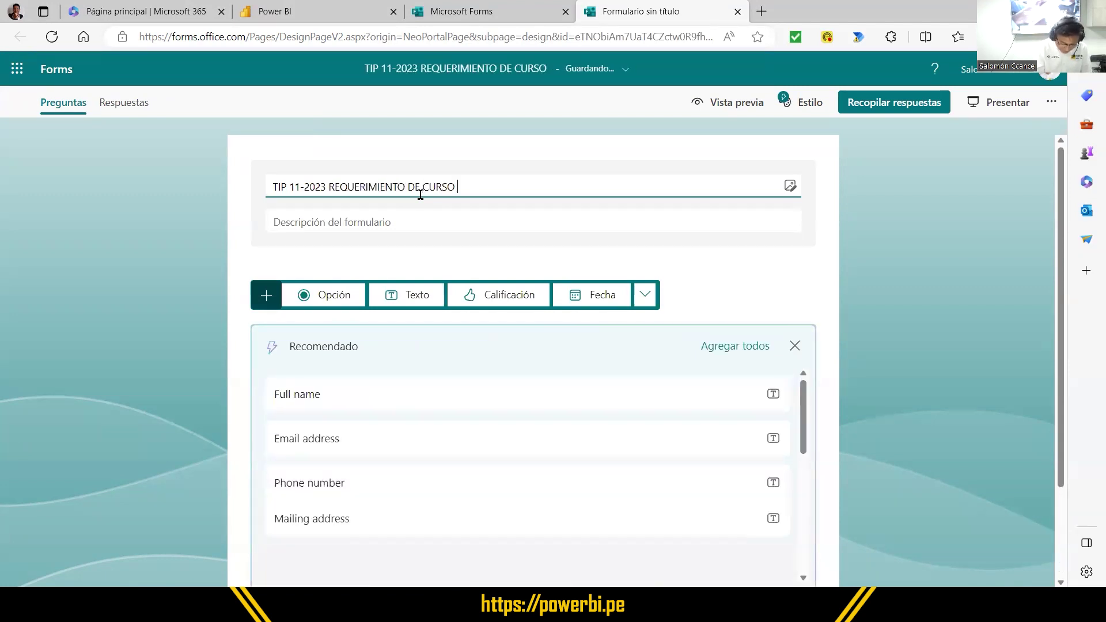
{"action": "type", "text": "GRATUITO"}
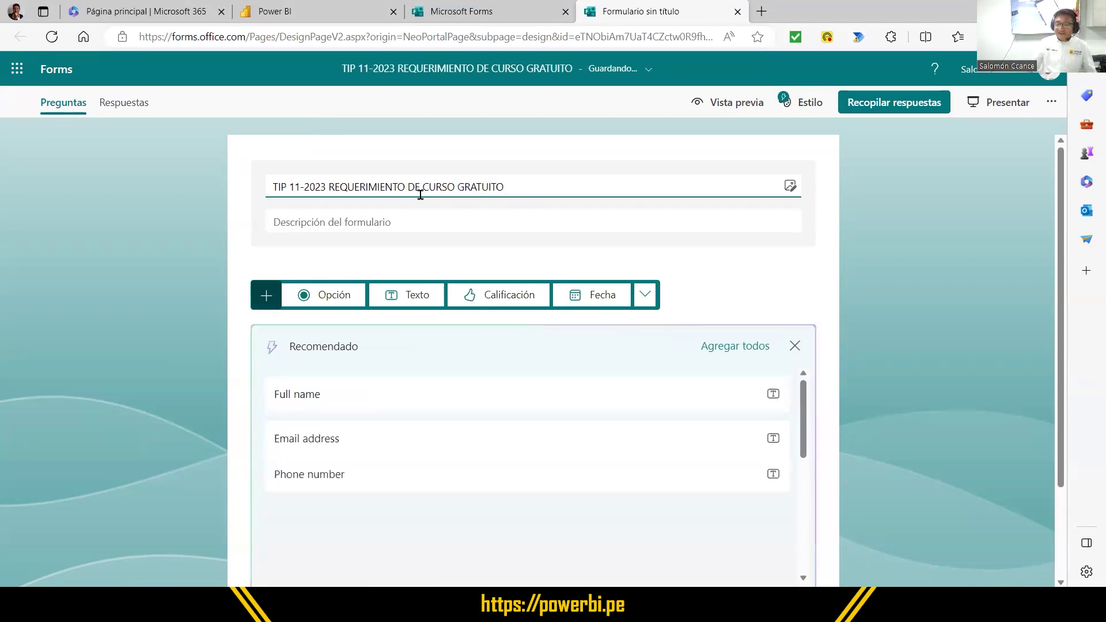
{"action": "key", "text": "Tab"}
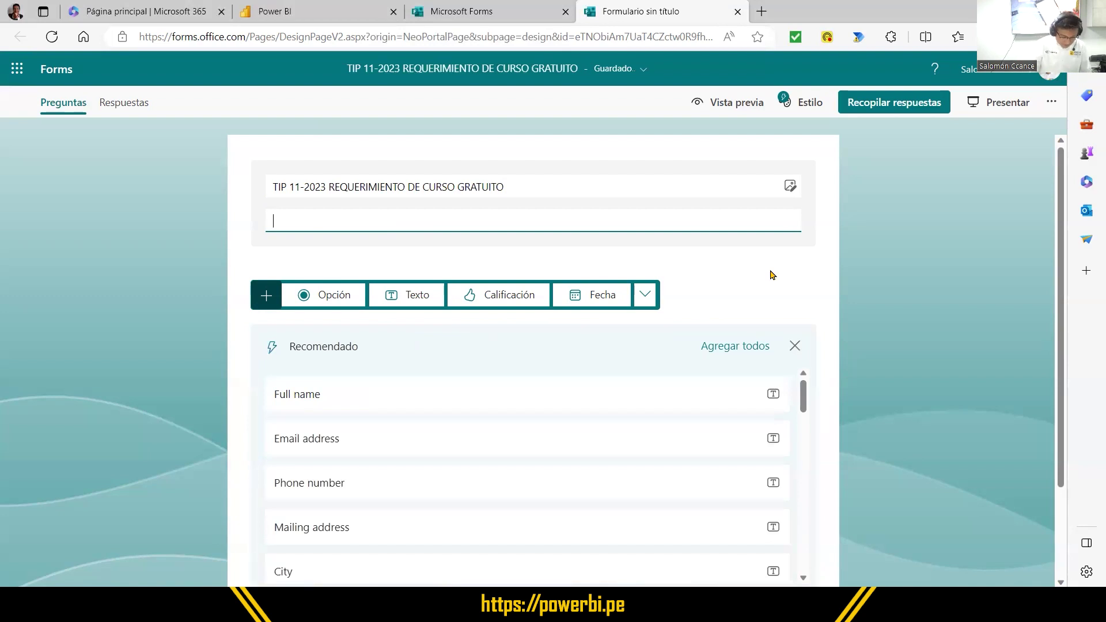
{"action": "key", "text": "Caps_Lock"}
{"action": "type", "text": "Curso"}
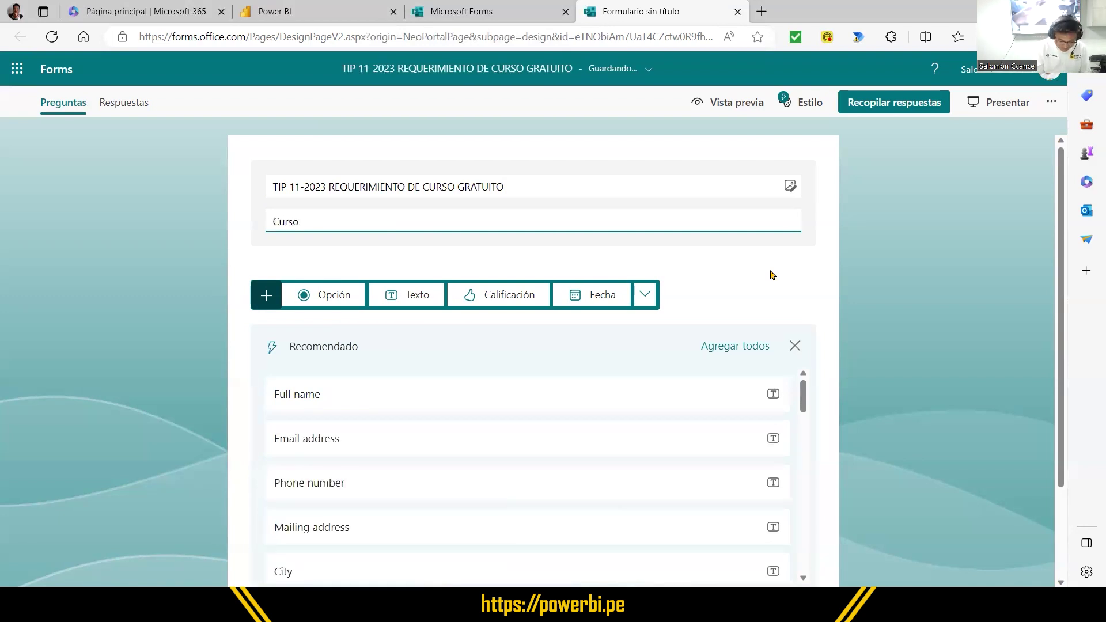
{"action": "type", "text": " de Power Platform"}
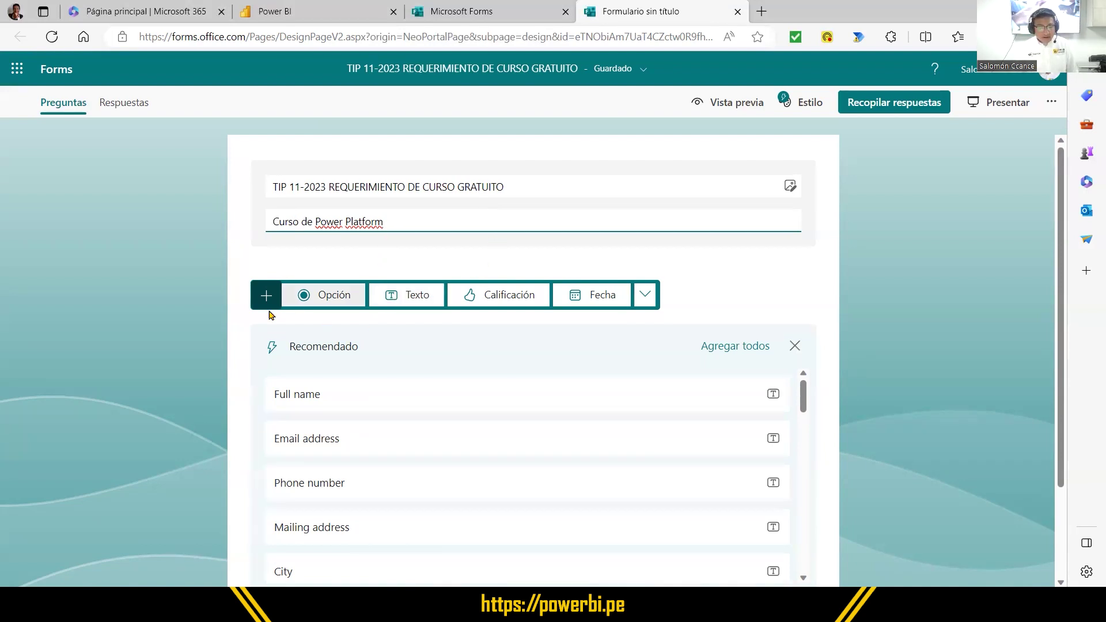
- Add a text question "NOMBRE COMPLETO" as the form's first question and make it required
{"action": "left_click", "coordinate": [417, 296]}
{"action": "left_click", "coordinate": [417, 295]}
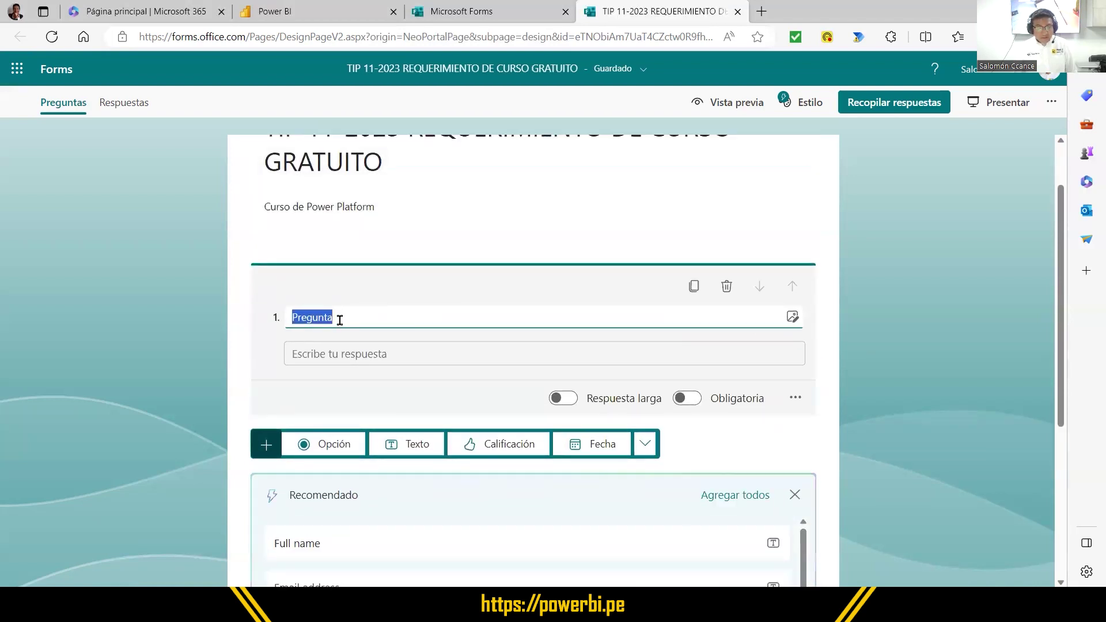
{"action": "scroll", "coordinate": [345, 316], "scroll_direction": "up", "scroll_amount": 2}
{"action": "type", "text": "NOMBRE COMPLETO"}
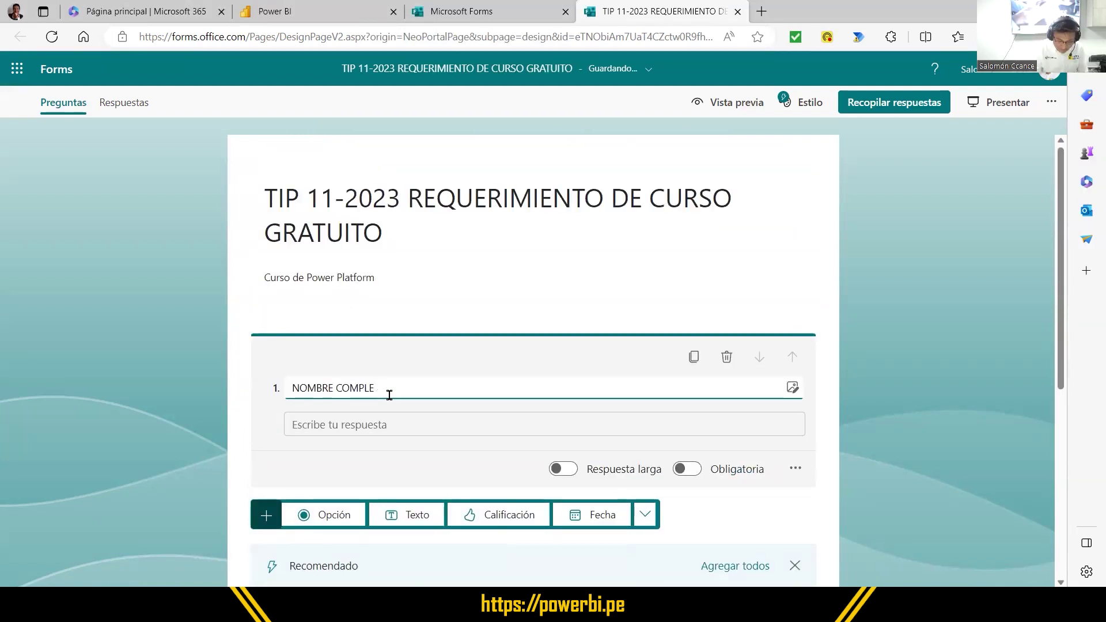
{"action": "scroll", "coordinate": [695, 337], "scroll_direction": "down", "scroll_amount": 2}
{"action": "left_click", "coordinate": [695, 337]}
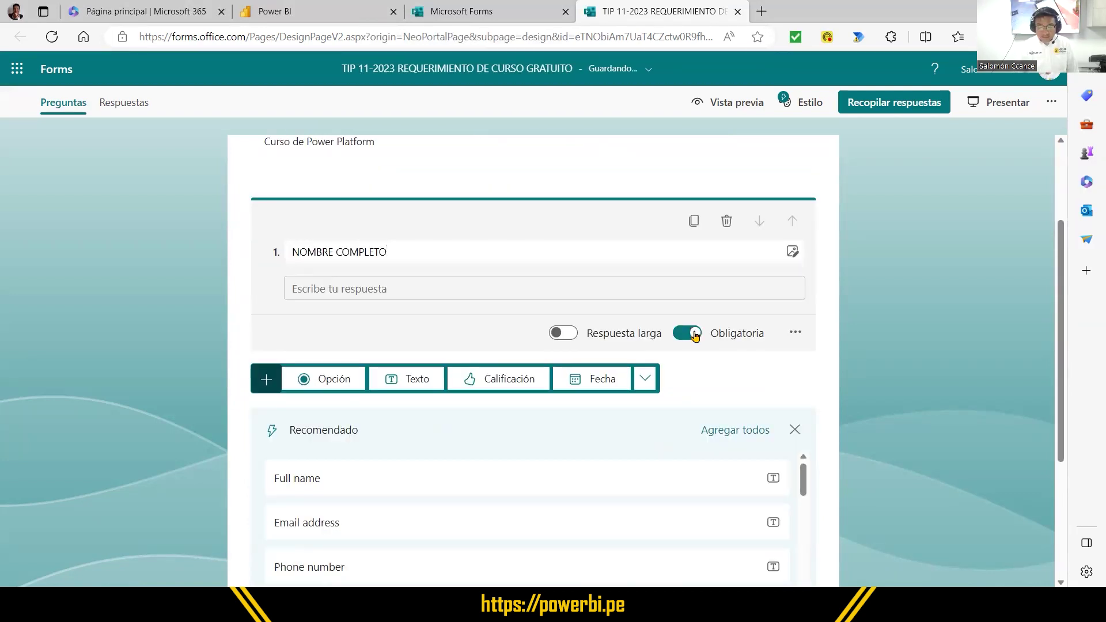
- Add the text questions "CORREO" and "WHATSAPP" below NOMBRE COMPLETO
{"action": "left_click", "coordinate": [414, 380]}
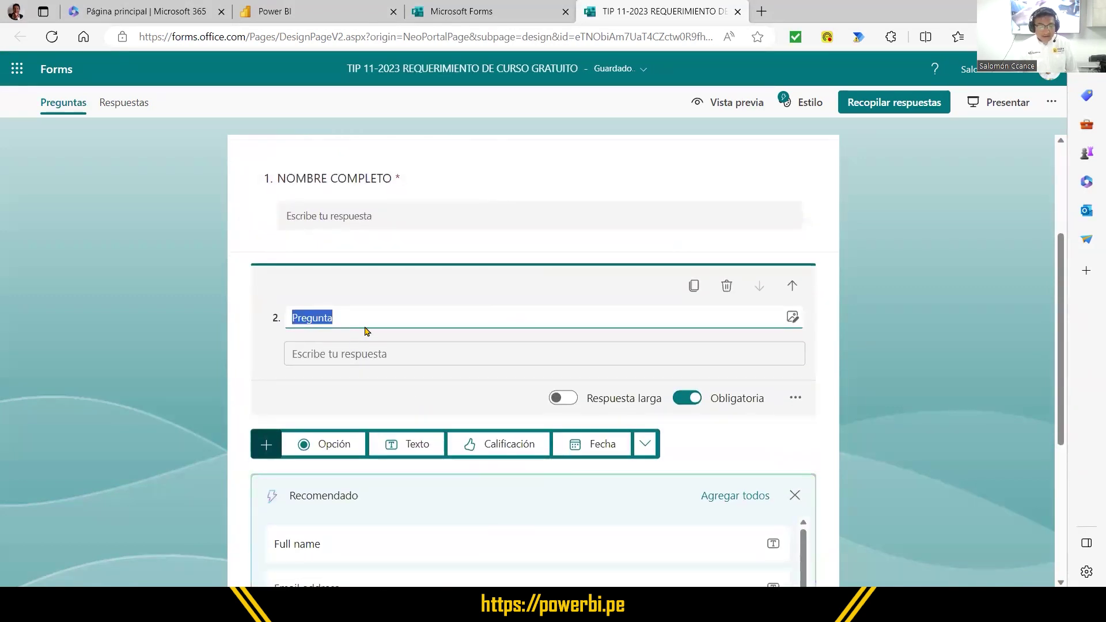
{"action": "type", "text": "CORE"}
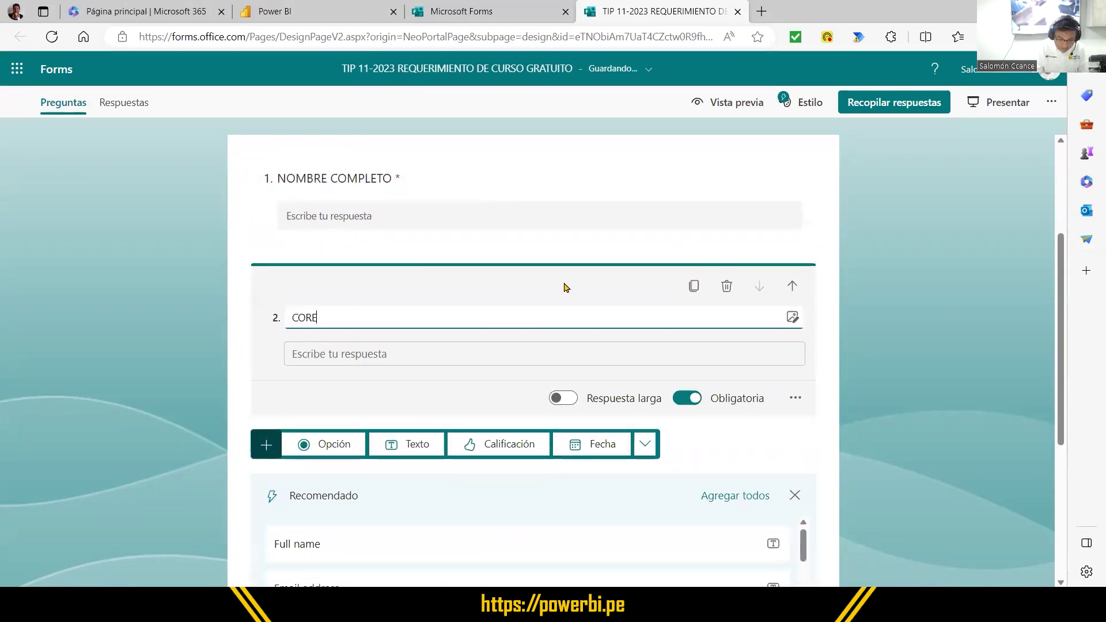
{"action": "key", "text": "BackSpace"}
{"action": "type", "text": "REO"}
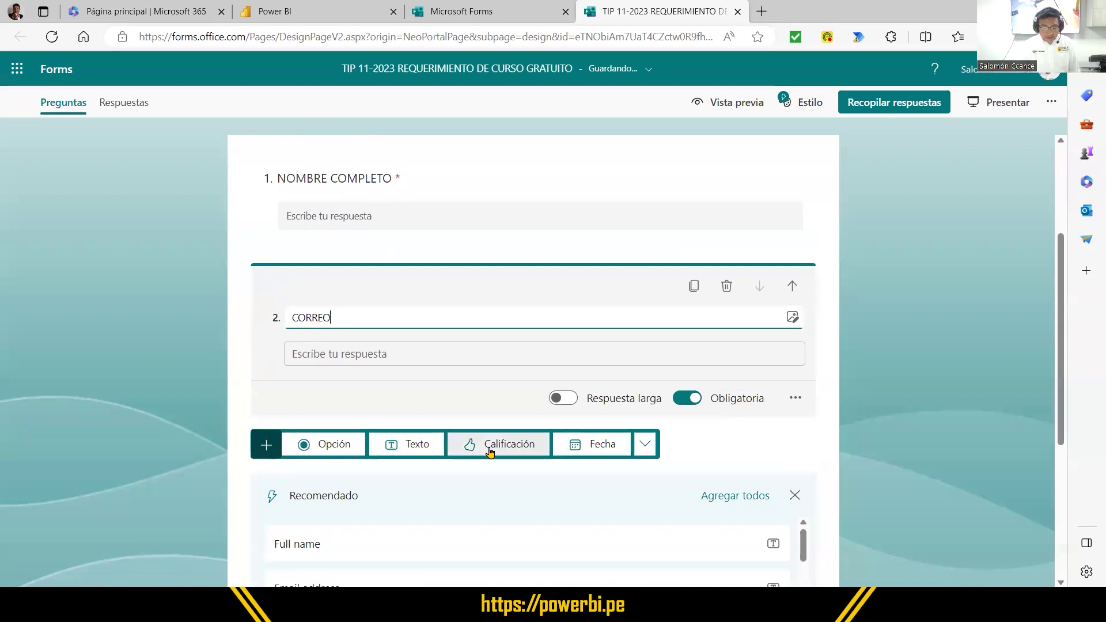
{"action": "left_click", "coordinate": [407, 450]}
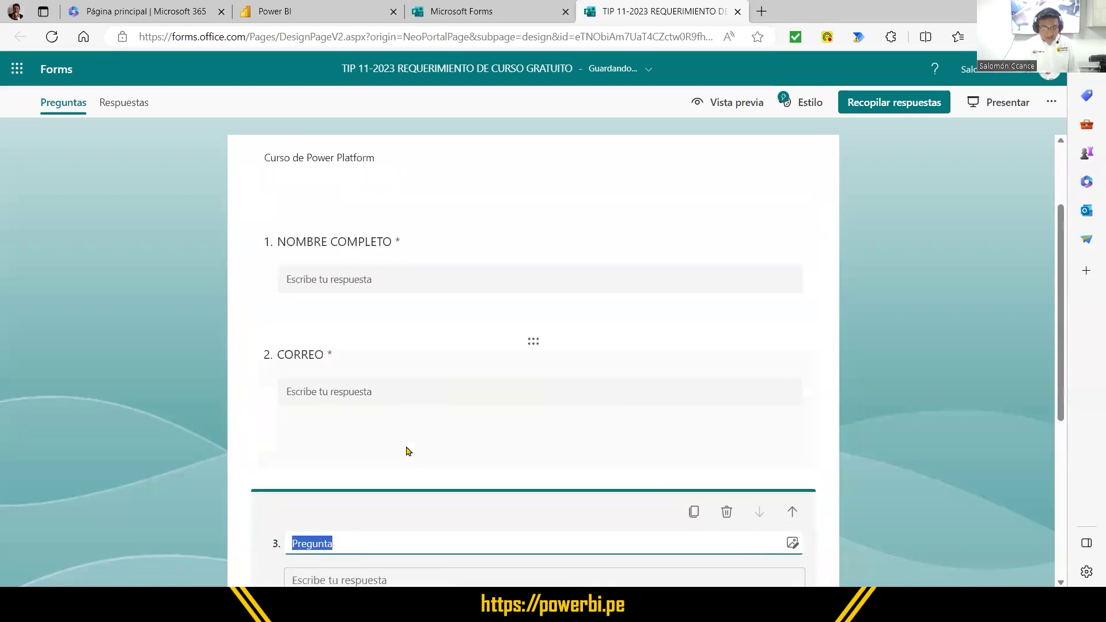
{"action": "type", "text": "WHATSAPP"}
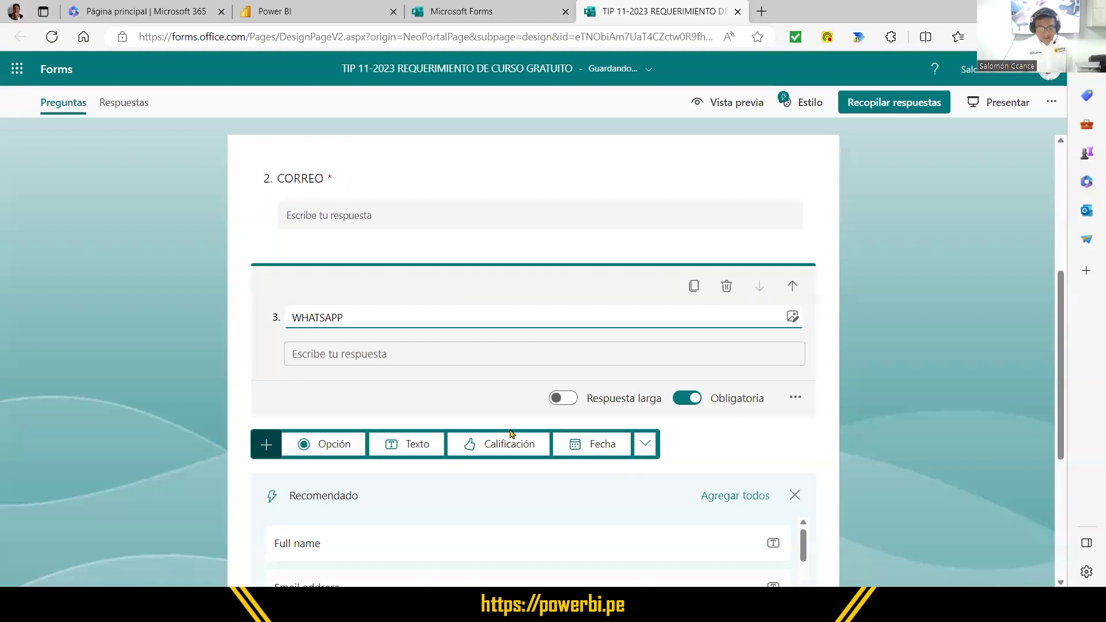
- Add a choice question "CURSO SOLICITADO" below WHATSAPP with the options POWER BI and POWER AUTOMATE
{"action": "scroll", "coordinate": [512, 434], "scroll_direction": "down", "scroll_amount": 2}
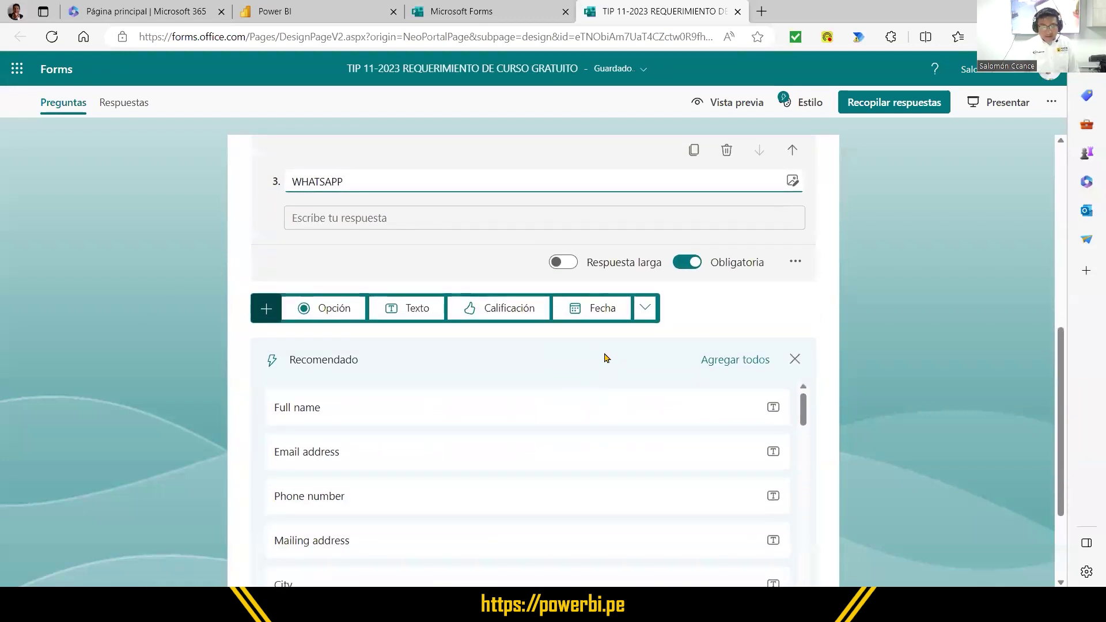
{"action": "left_click", "coordinate": [316, 312]}
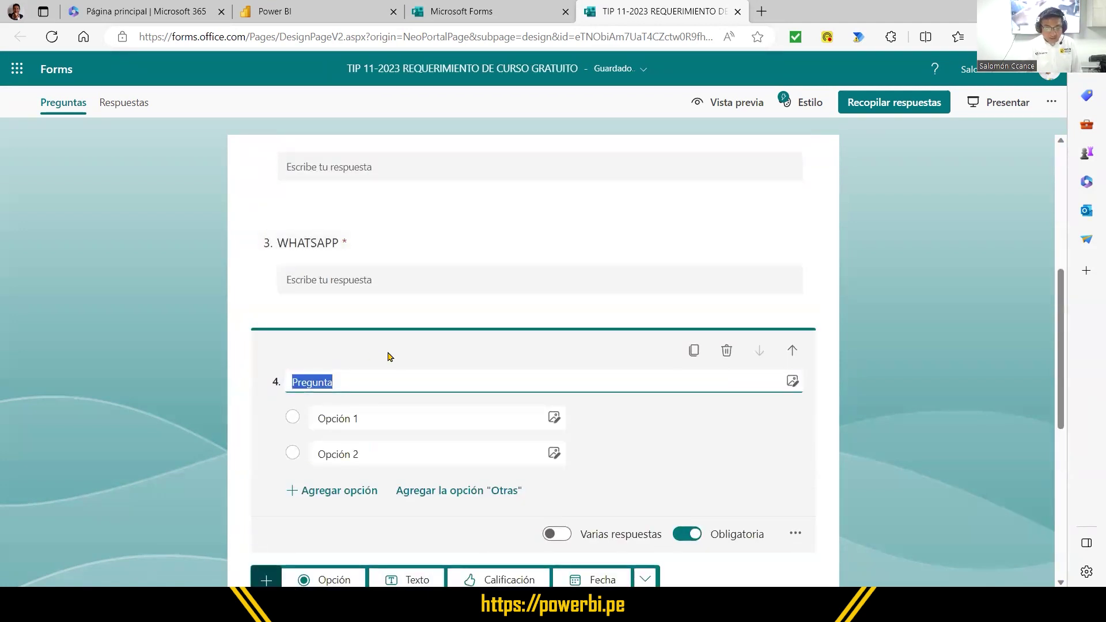
{"action": "type", "text": "CURSO SOLI"}
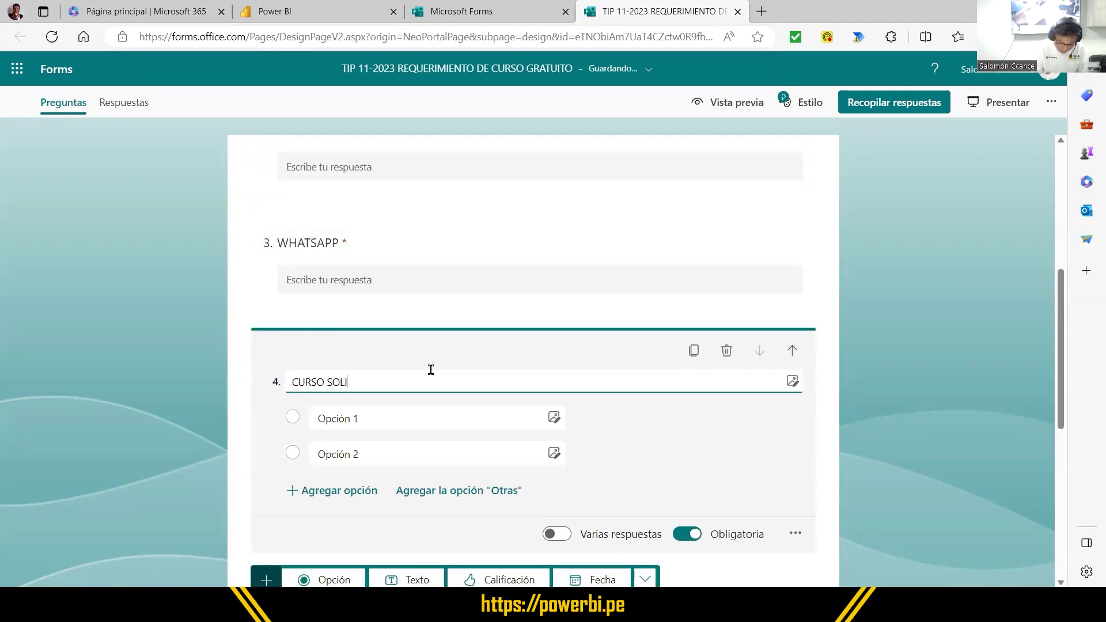
{"action": "type", "text": "CITADO"}
{"action": "left_click", "coordinate": [378, 418]}
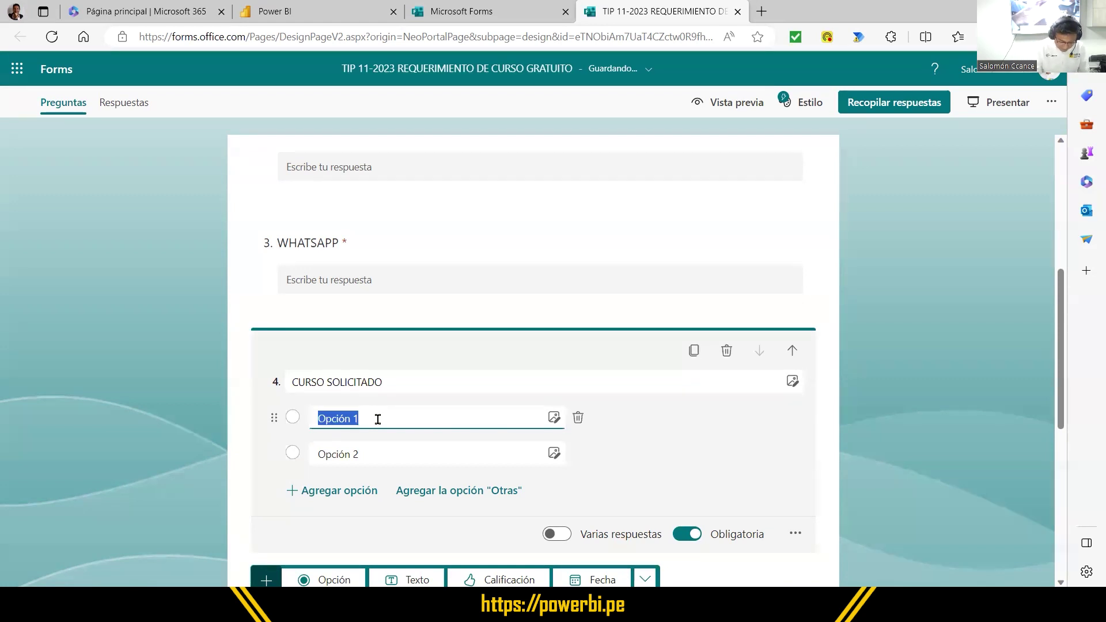
{"action": "type", "text": "POWER BI"}
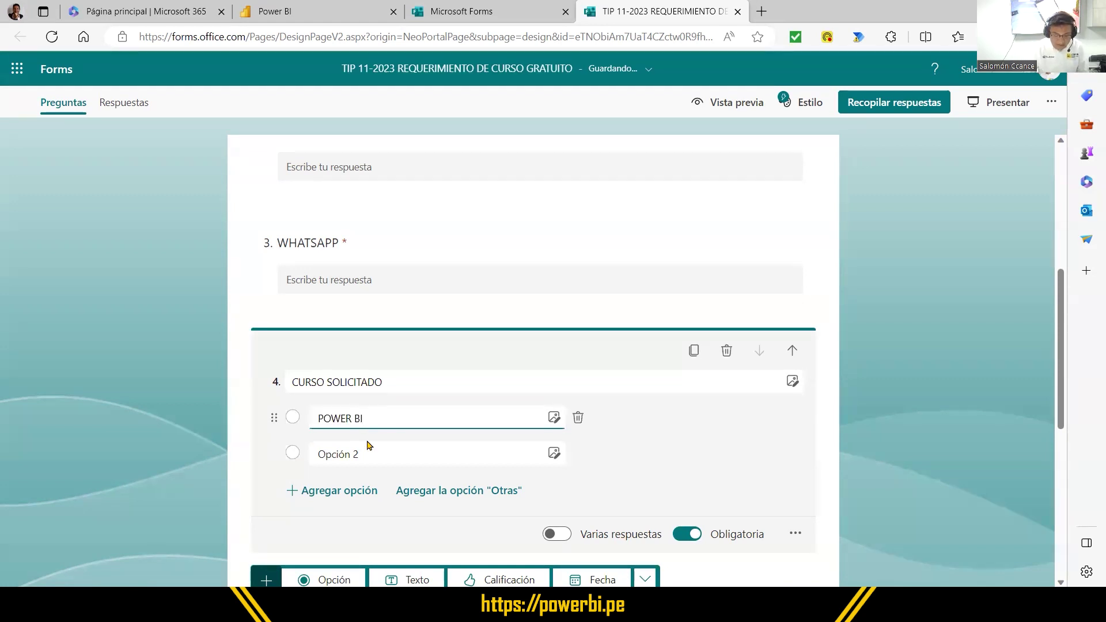
{"action": "left_click", "coordinate": [370, 452]}
{"action": "type", "text": "POWE"}
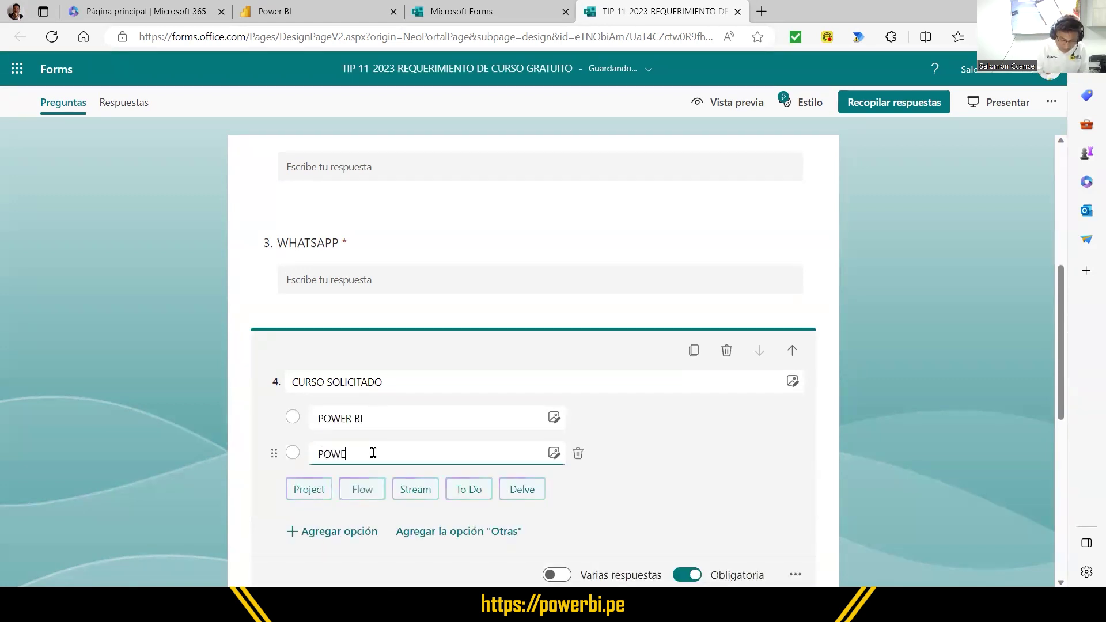
{"action": "type", "text": "R AS"}
{"action": "type", "text": "UTOMATE"}
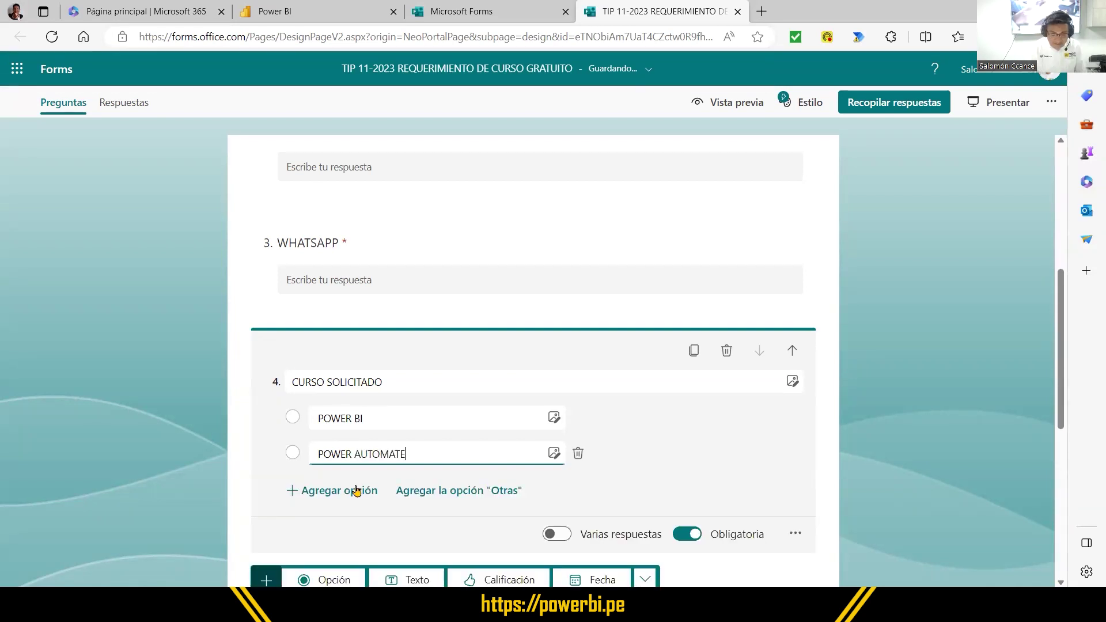
- Add POWER APPS and EXCEL as the third and fourth options of the CURSO SOLICITADO question
{"action": "left_click", "coordinate": [353, 491]}
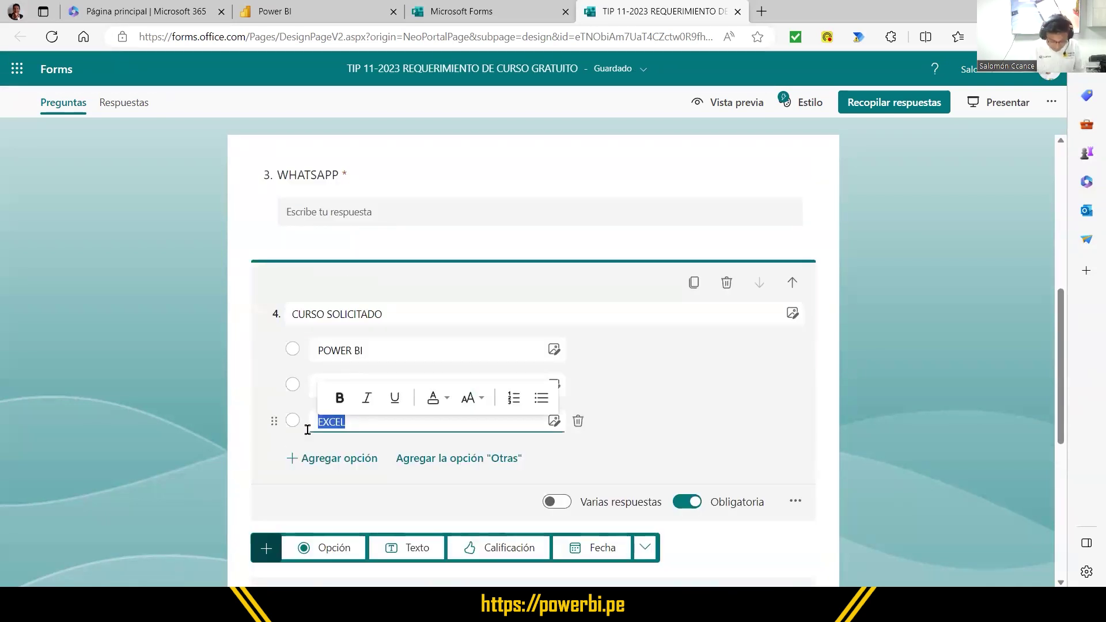
{"action": "type", "text": "POWER APPS"}
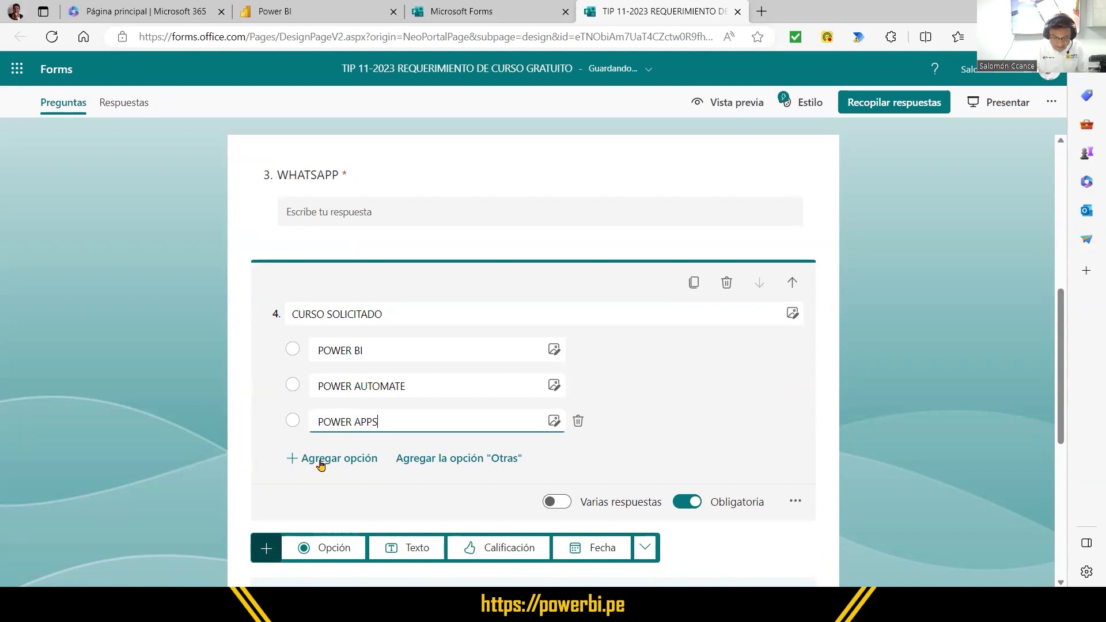
{"action": "left_click", "coordinate": [340, 460]}
{"action": "type", "text": "EXCEL"}
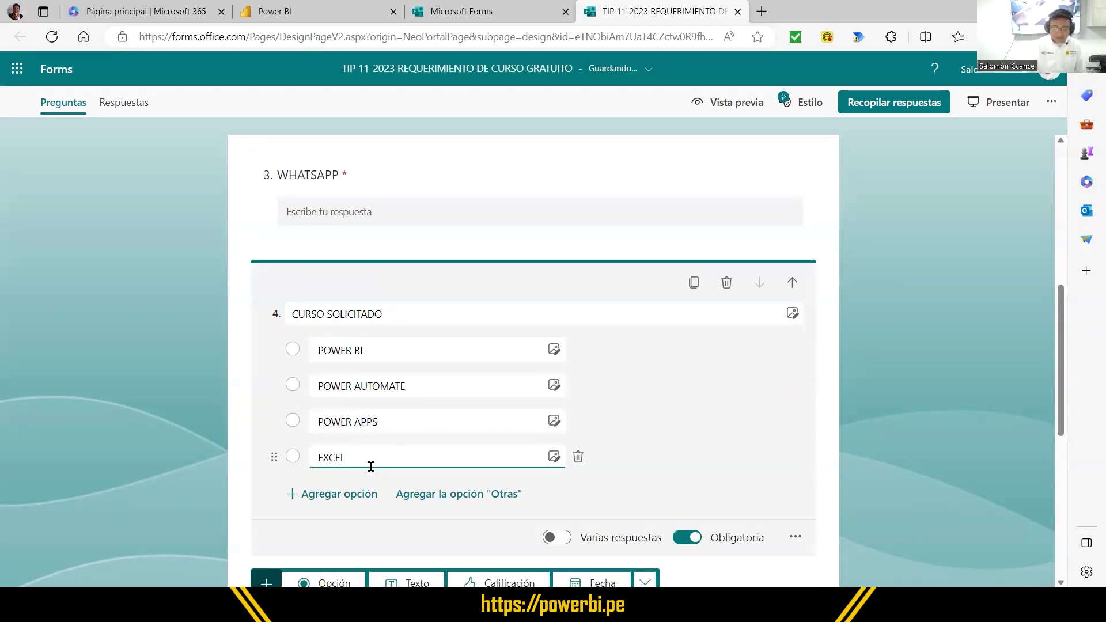
- Add a choice question "NIVEL" below CURSO SOLICITADO with the options 1, 2 and 3
{"action": "scroll", "coordinate": [611, 415], "scroll_direction": "down", "scroll_amount": 2}
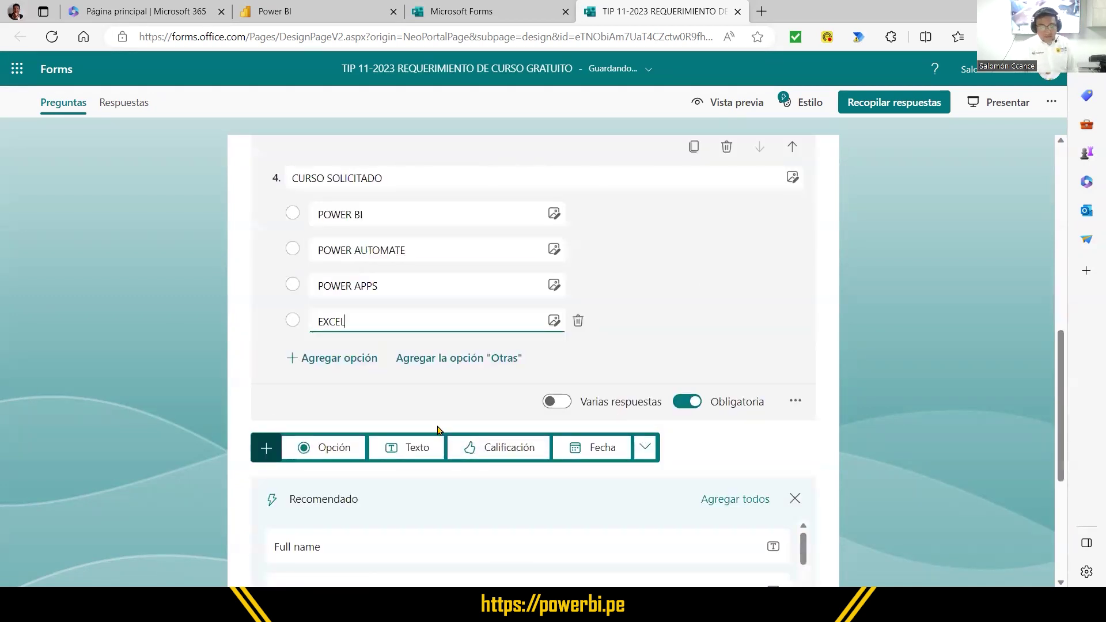
{"action": "left_click", "coordinate": [333, 451]}
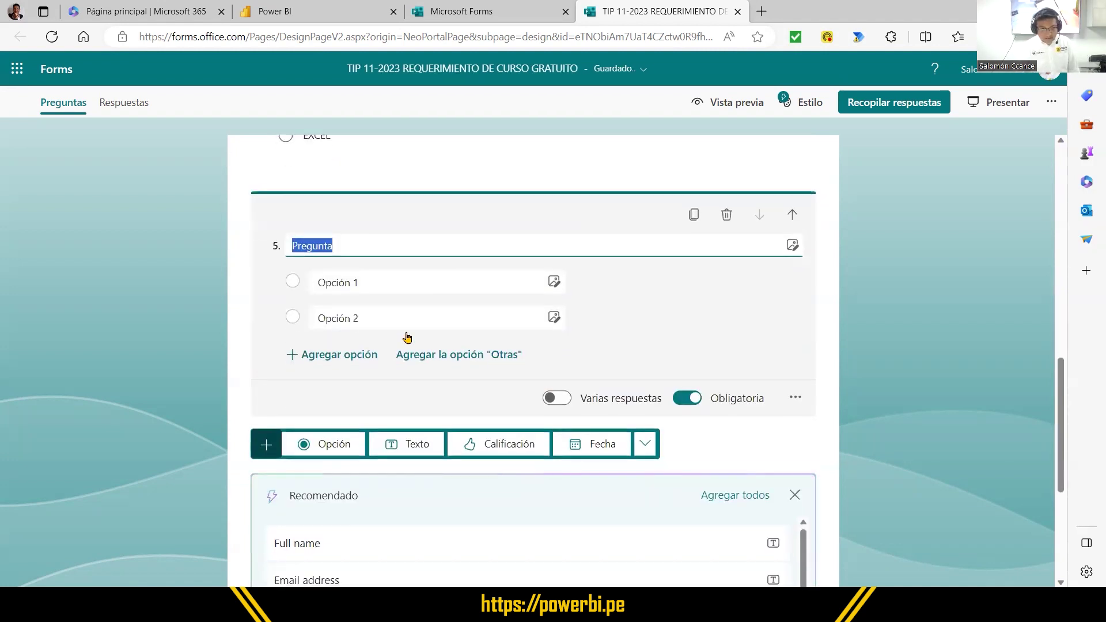
{"action": "type", "text": "NIVEL"}
{"action": "left_click", "coordinate": [369, 281]}
{"action": "type", "text": "1"}
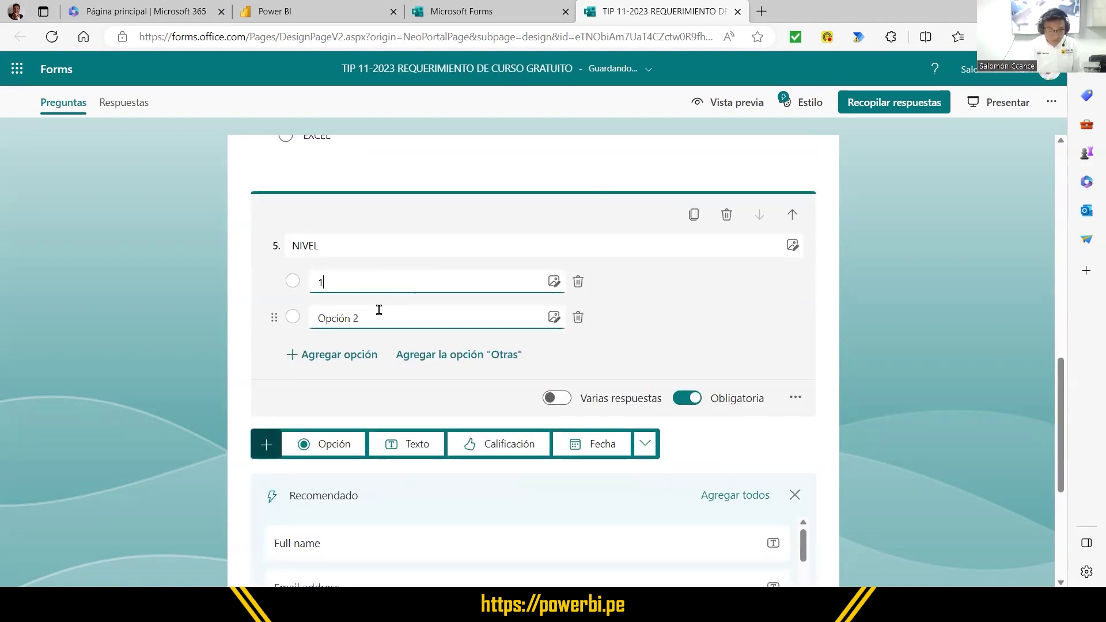
{"action": "left_click", "coordinate": [371, 314]}
{"action": "type", "text": "2"}
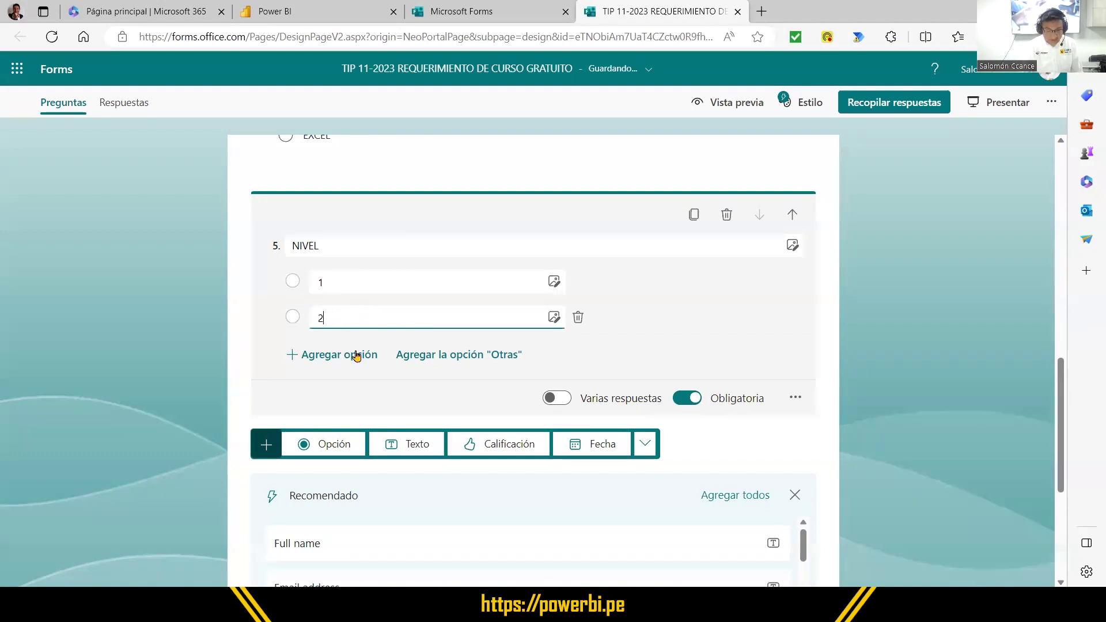
{"action": "left_click", "coordinate": [356, 354]}
{"action": "type", "text": "3"}
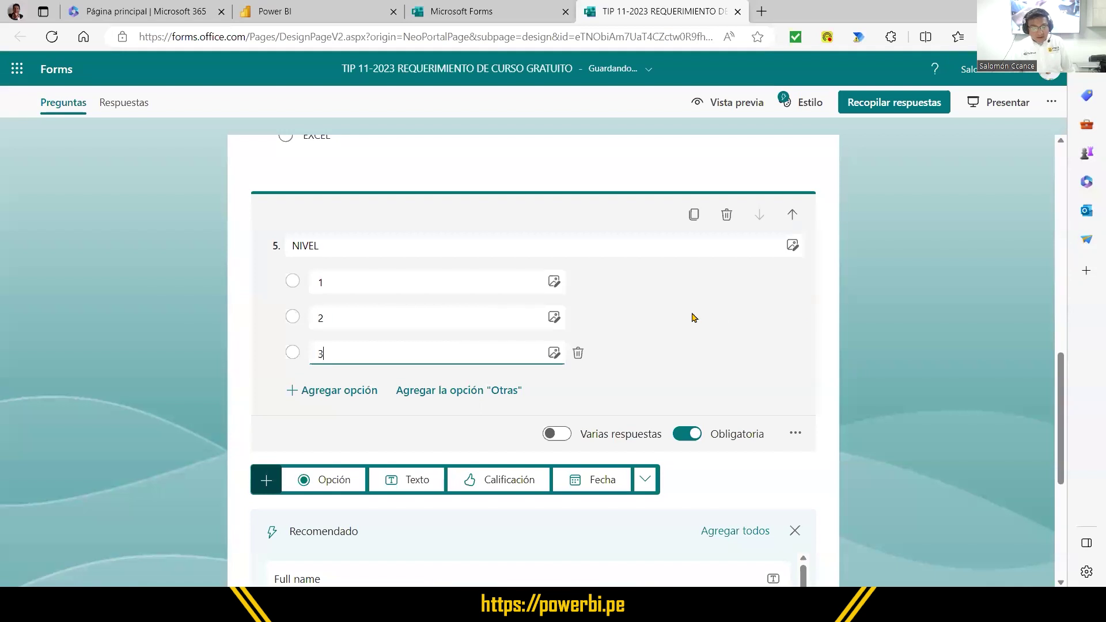
- Add a rating question "TE GUSTA LOS POWER TIP DE CCANCE" at the end of the form
{"action": "left_click", "coordinate": [490, 480]}
{"action": "type", "text": "TE"}
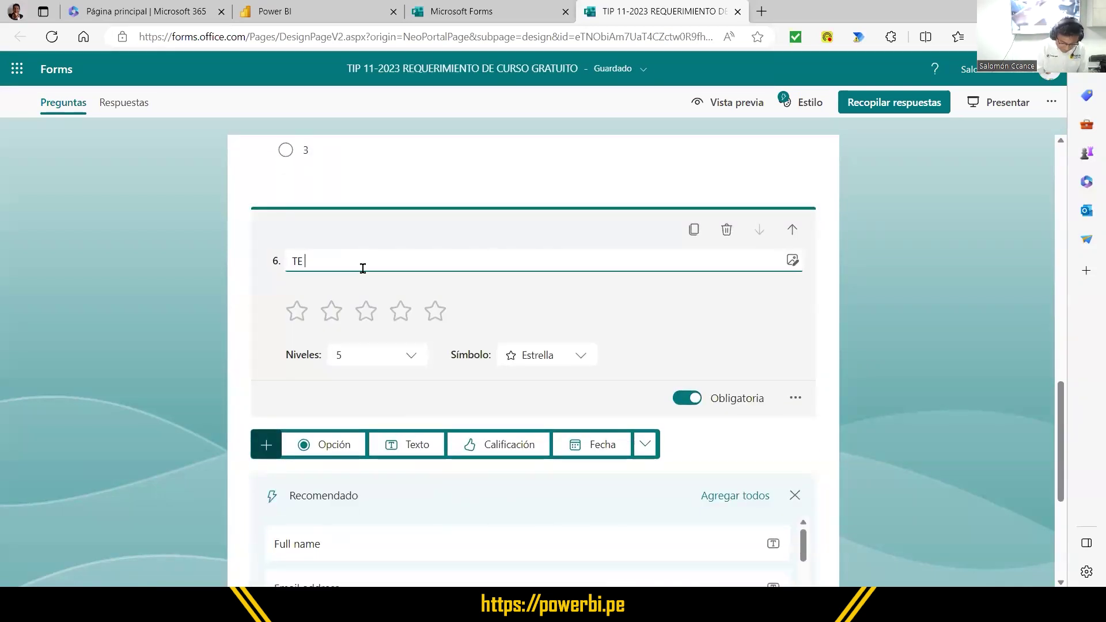
{"action": "type", "text": " GUSTA LOS POW"}
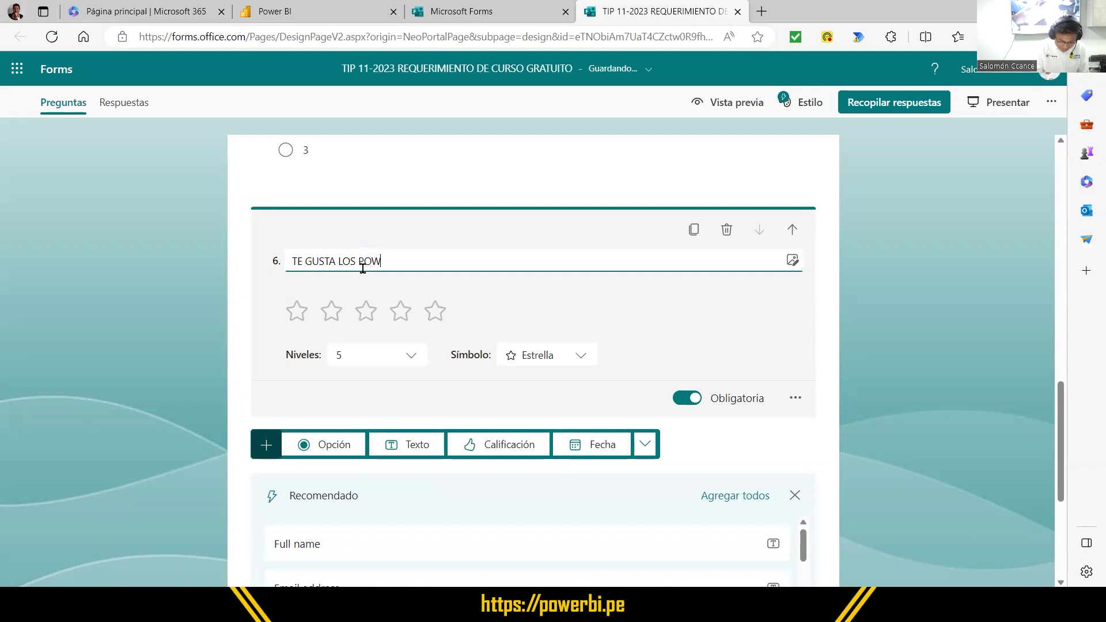
{"action": "type", "text": "ER TIP DE CCANCE"}
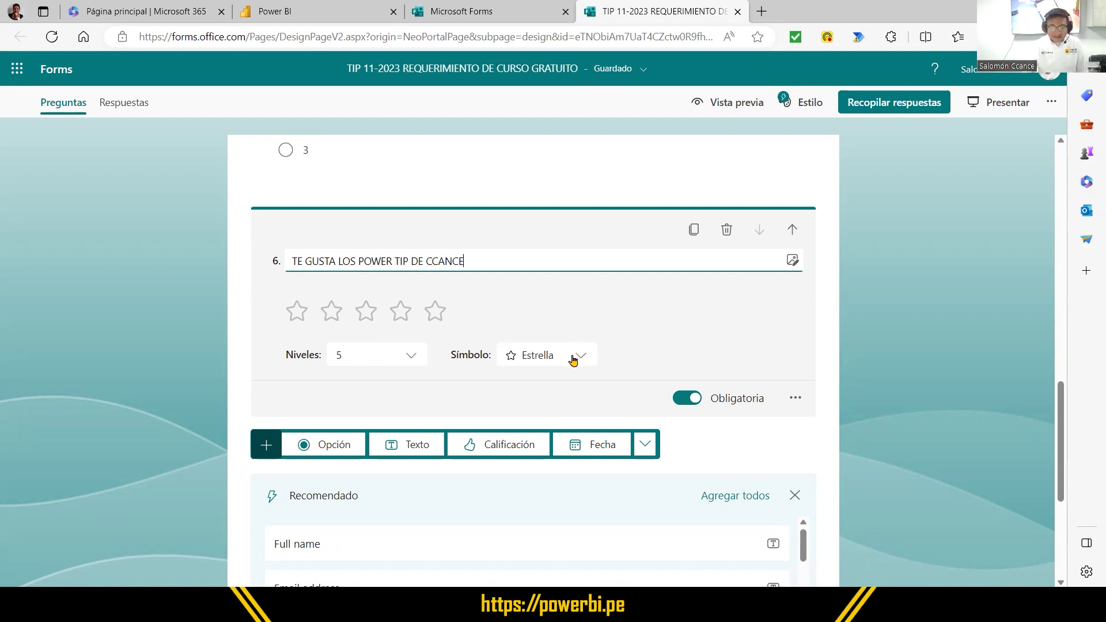
{"action": "scroll", "coordinate": [703, 317], "scroll_direction": "up", "scroll_amount": 8}
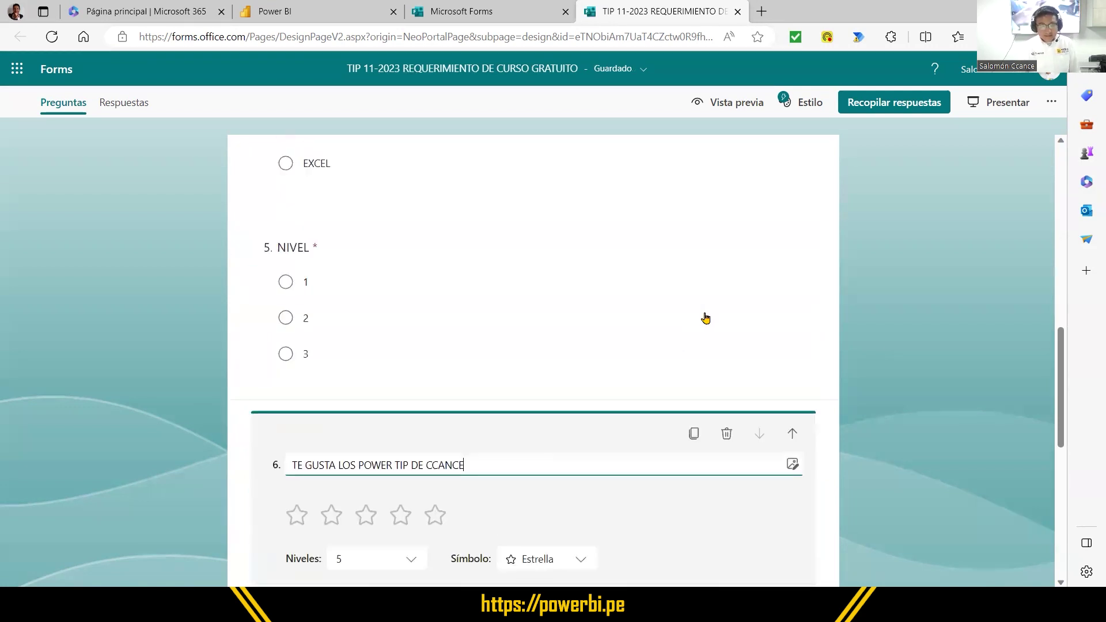
{"action": "scroll", "coordinate": [716, 284], "scroll_direction": "down", "scroll_amount": 9}
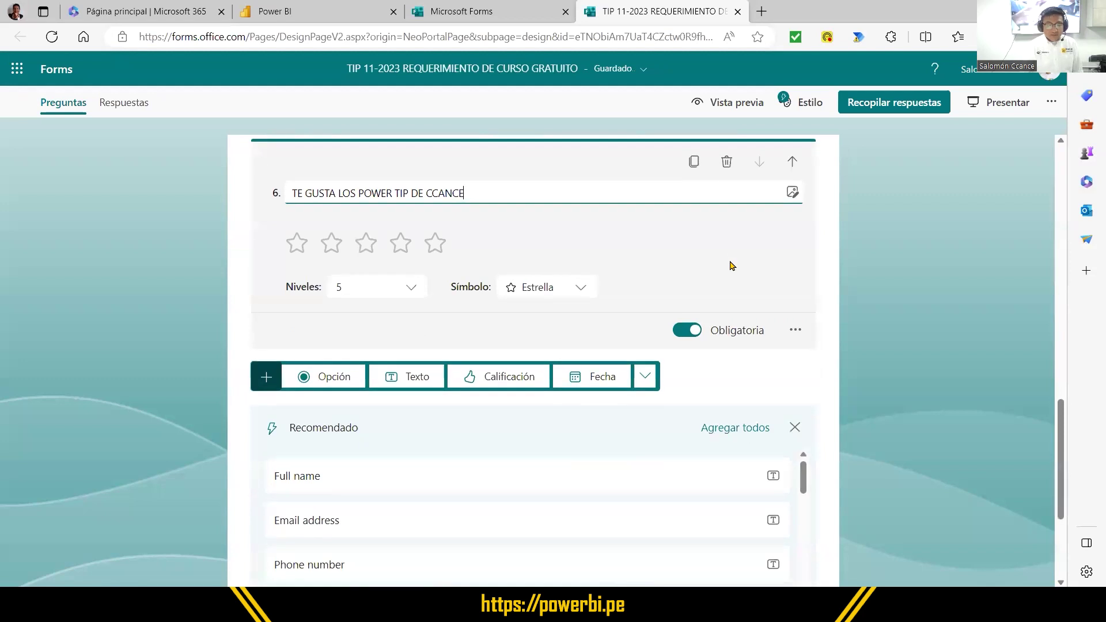
{"action": "scroll", "coordinate": [781, 269], "scroll_direction": "up", "scroll_amount": 2}
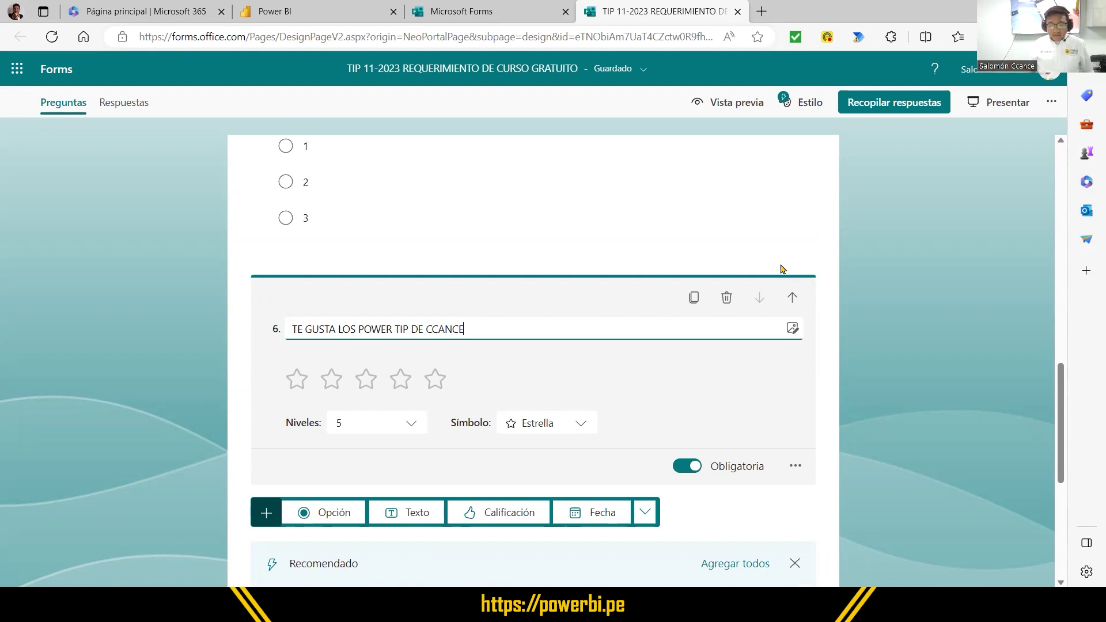
{"action": "scroll", "coordinate": [652, 286], "scroll_direction": "up", "scroll_amount": 8}
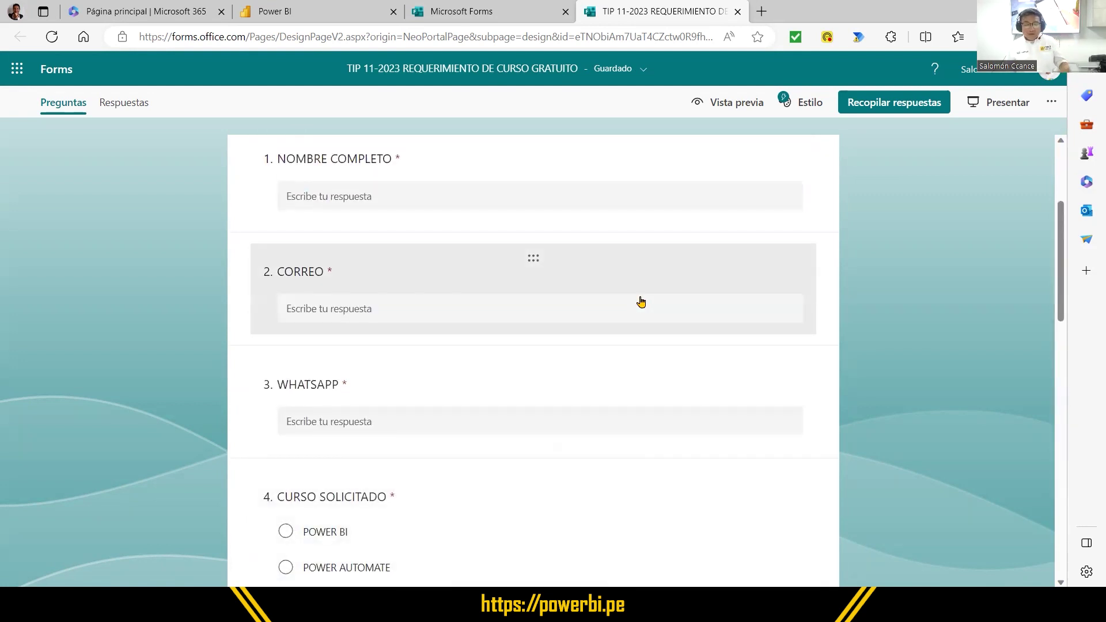
{"action": "scroll", "coordinate": [641, 305], "scroll_direction": "up", "scroll_amount": 3}
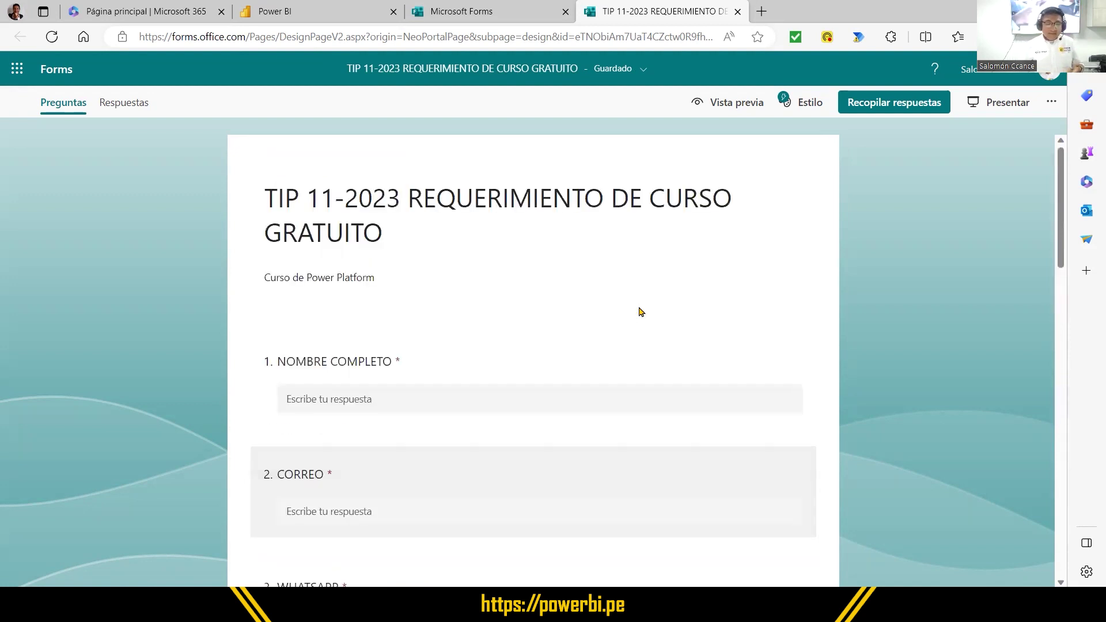
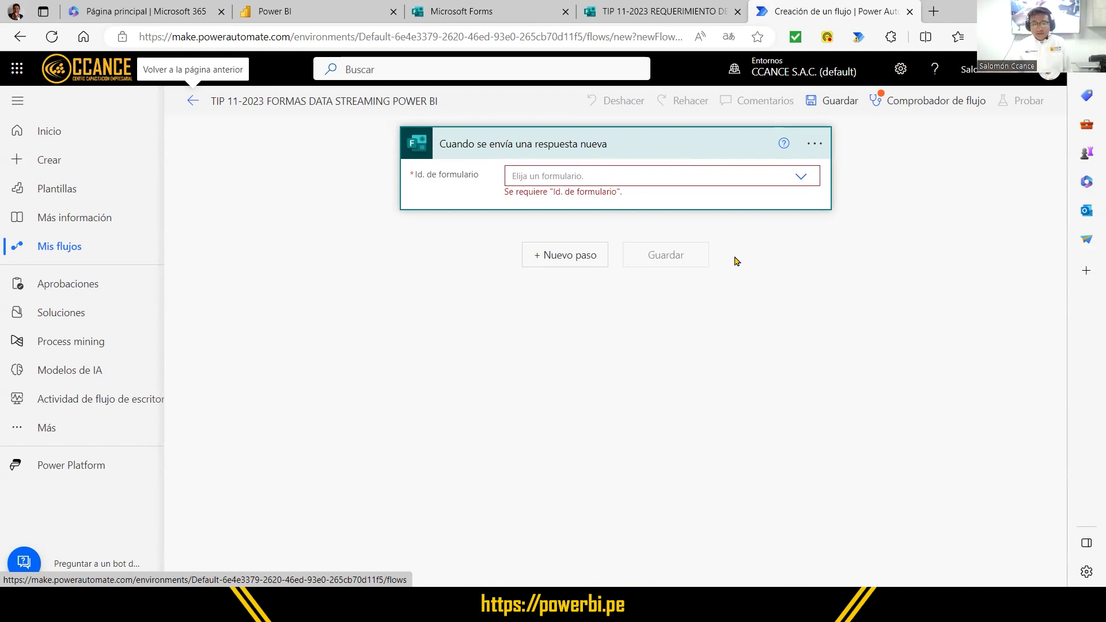
- Set the form of the Power Automate flow's new-response trigger to "TIP 11-2023 REQUERIMIENTO DE CURSO GRATUITO"
{"action": "left_click", "coordinate": [807, 176]}
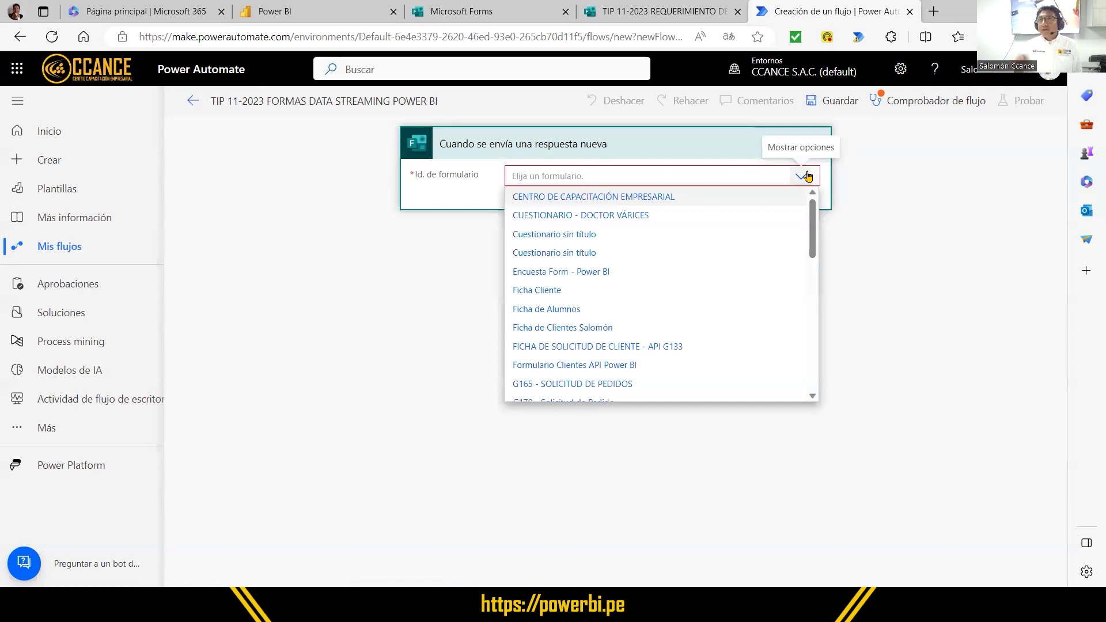
{"action": "scroll", "coordinate": [644, 284], "scroll_direction": "down", "scroll_amount": 5}
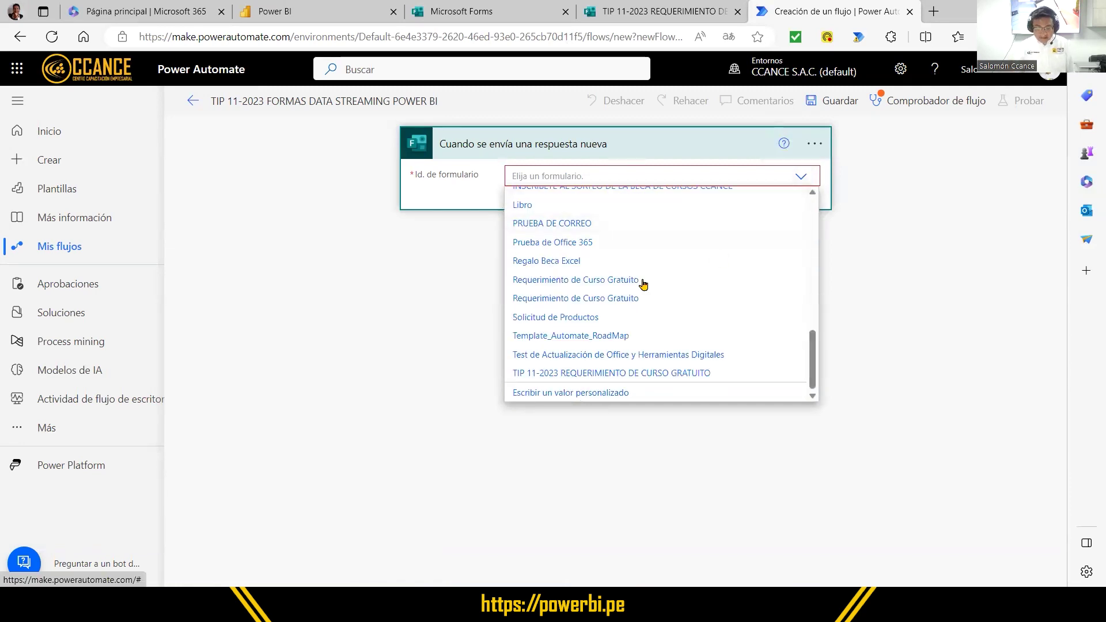
{"action": "left_click", "coordinate": [541, 374]}
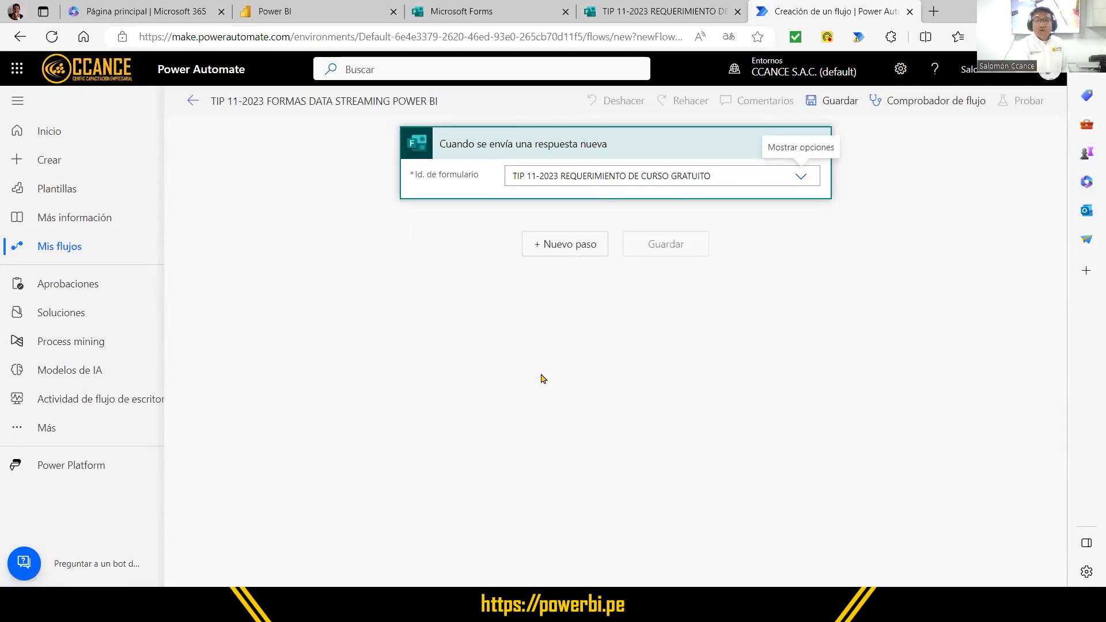
- Add the Microsoft Forms action "Obtener los detalles de la respuesta" as a new flow step after the trigger
{"action": "left_click", "coordinate": [567, 253]}
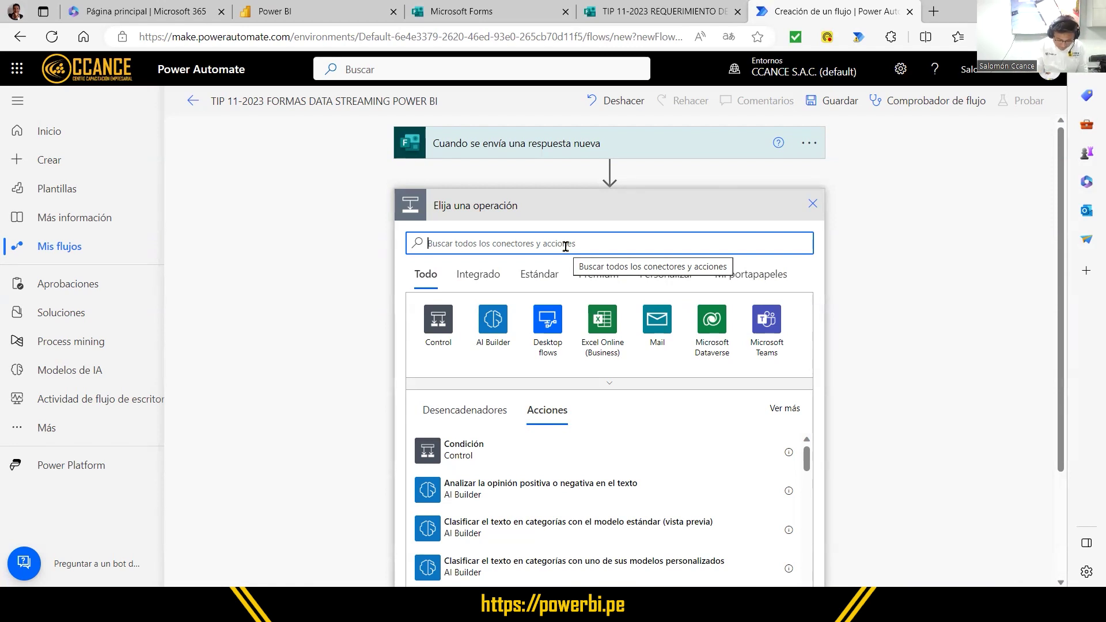
{"action": "type", "text": "FORM"}
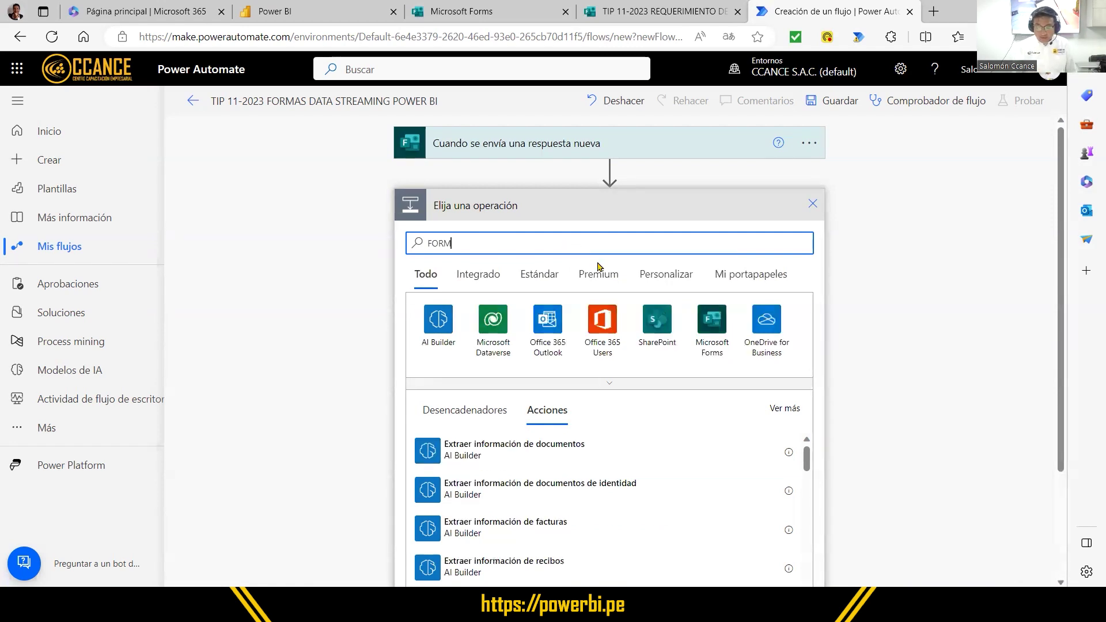
{"action": "key", "text": "ctrl"}
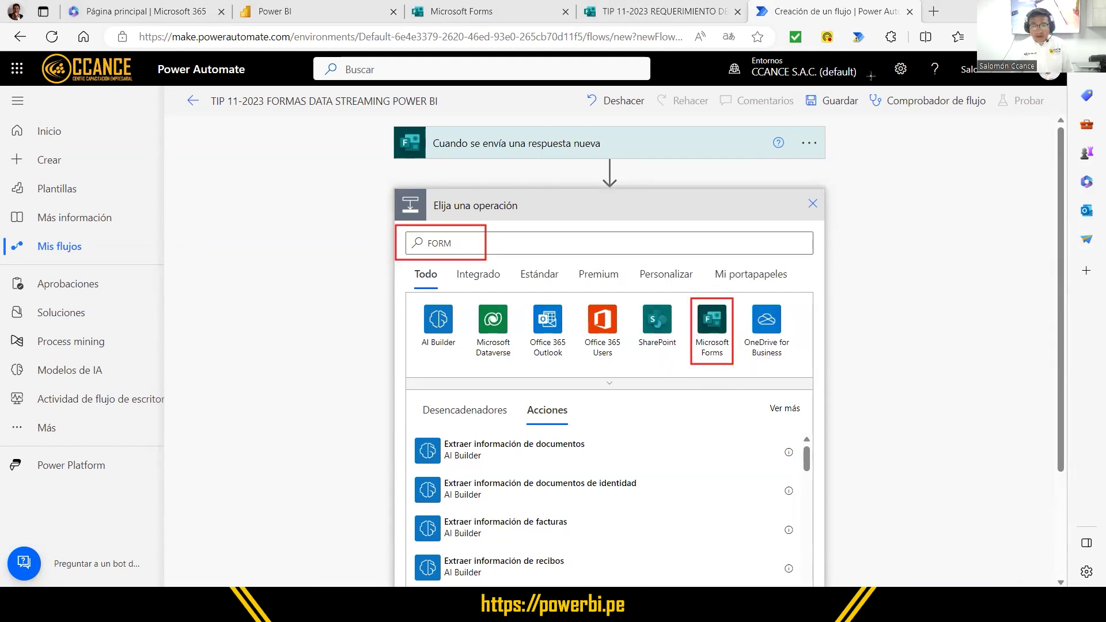
{"action": "left_click", "coordinate": [715, 339]}
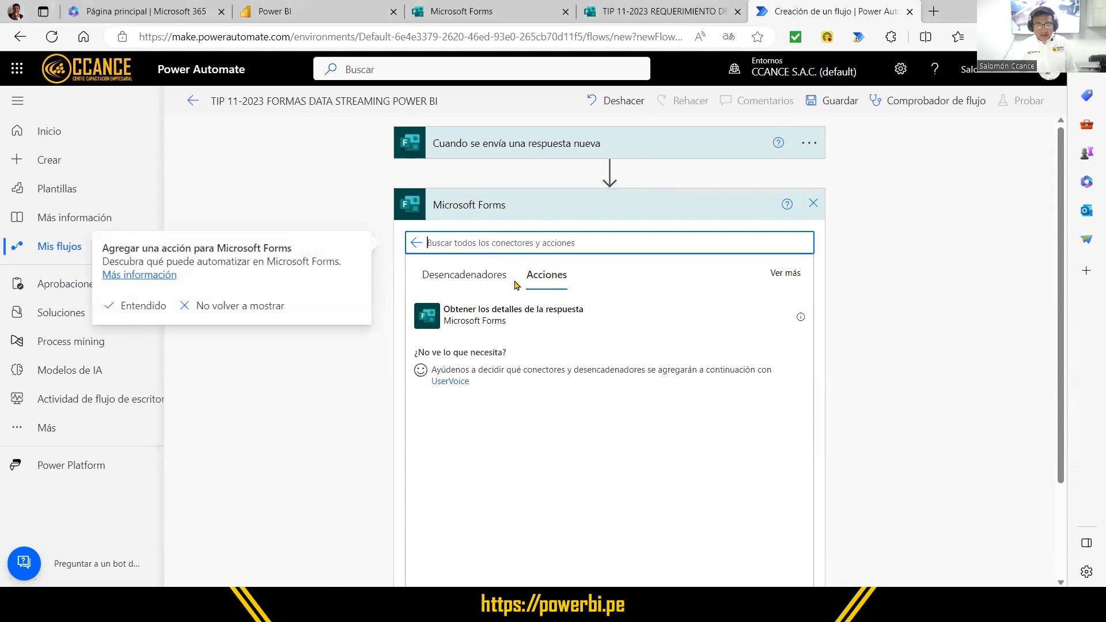
{"action": "left_click", "coordinate": [497, 321]}
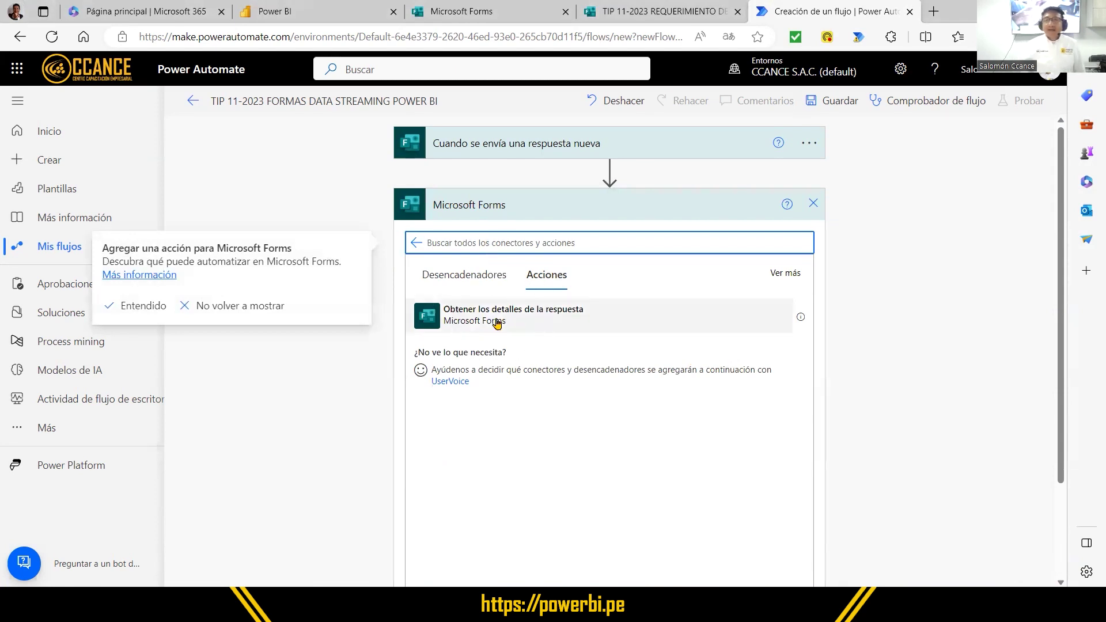
{"action": "left_click", "coordinate": [497, 321]}
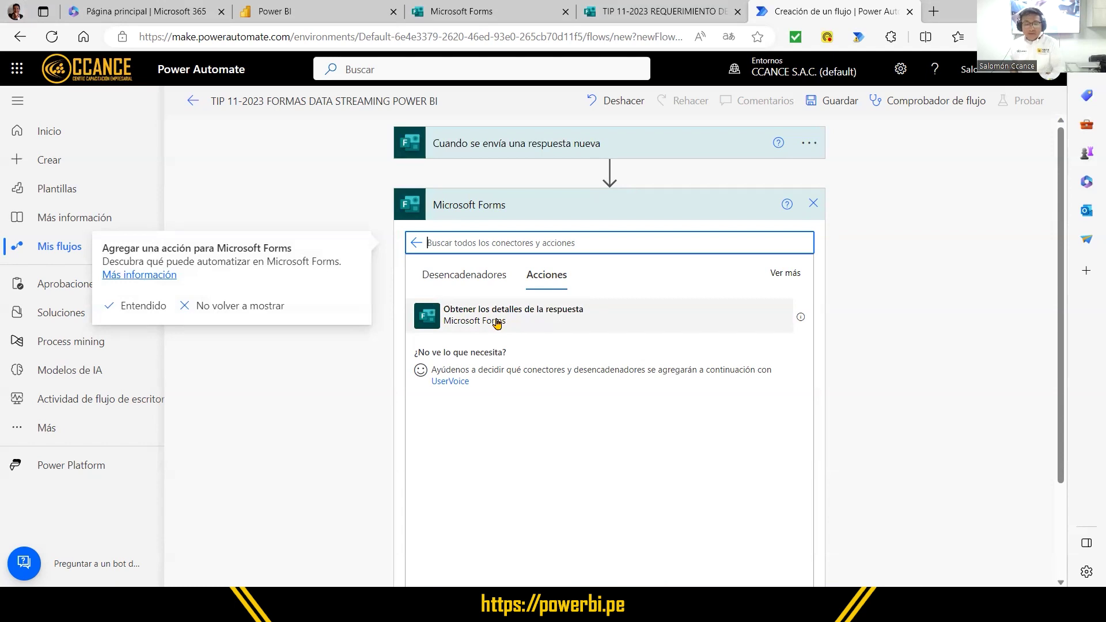
{"action": "left_click", "coordinate": [496, 320]}
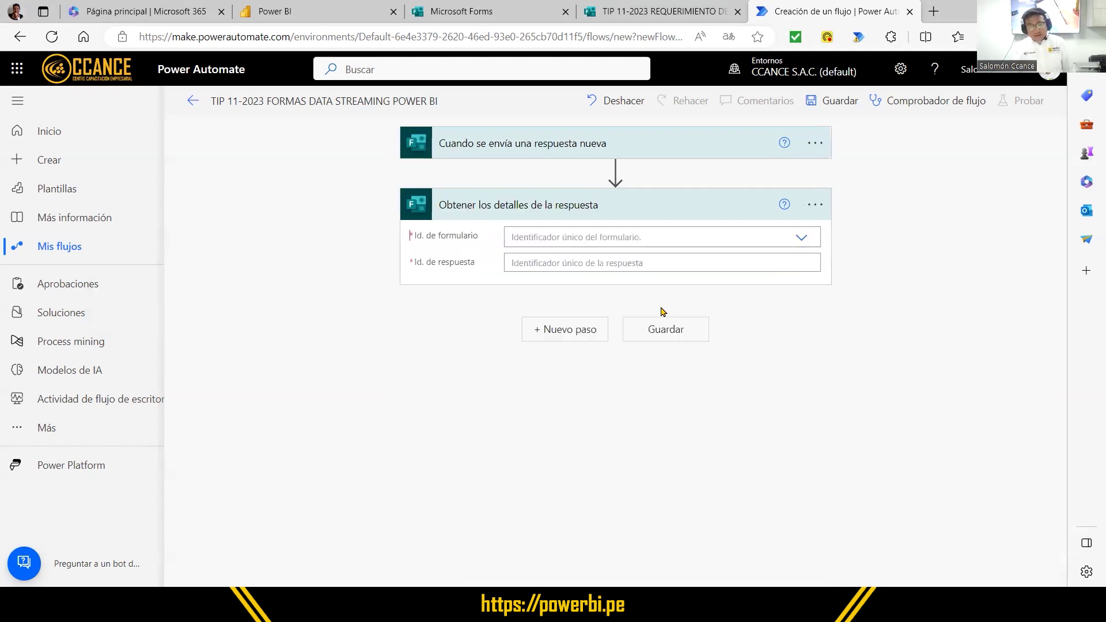
- Set the response details action's form to "TIP 11-2023 REQUERIMIENTO DE CURSO GRATUITO" and its response ID to the trigger's dynamic value "Id. de respuesta"
{"action": "left_click", "coordinate": [802, 238]}
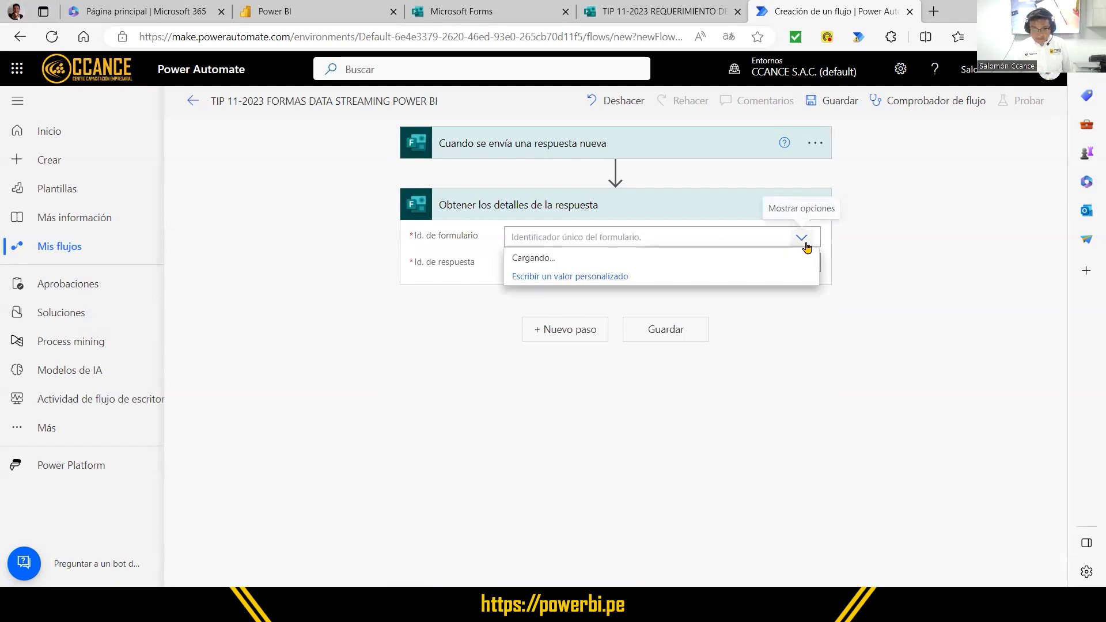
{"action": "scroll", "coordinate": [760, 322], "scroll_direction": "down", "scroll_amount": 10}
{"action": "left_click", "coordinate": [604, 435]}
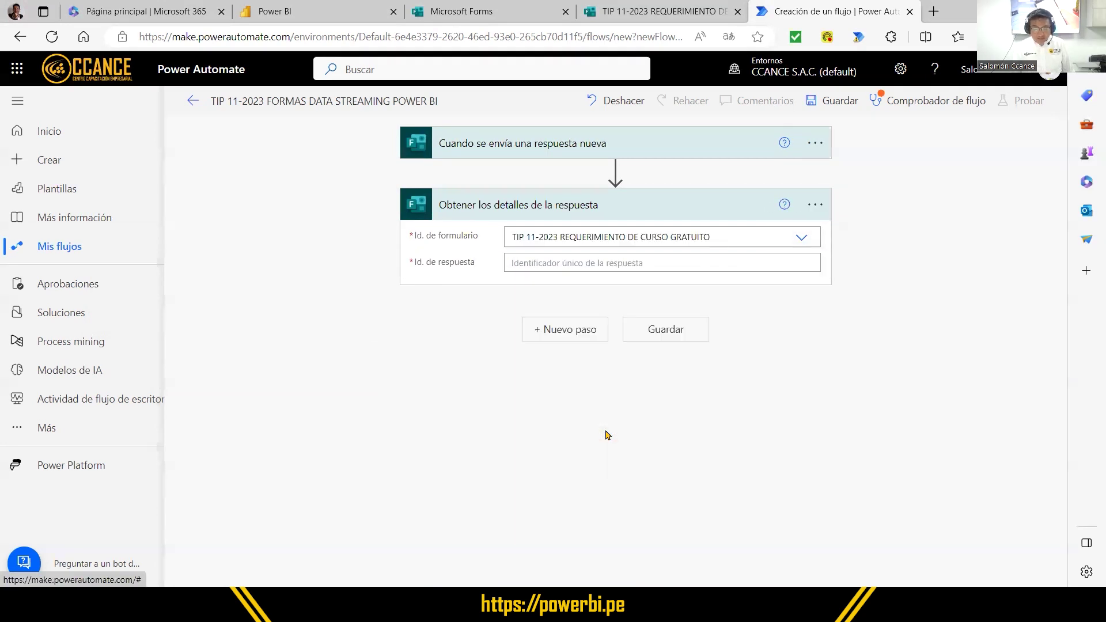
{"action": "left_click", "coordinate": [522, 263]}
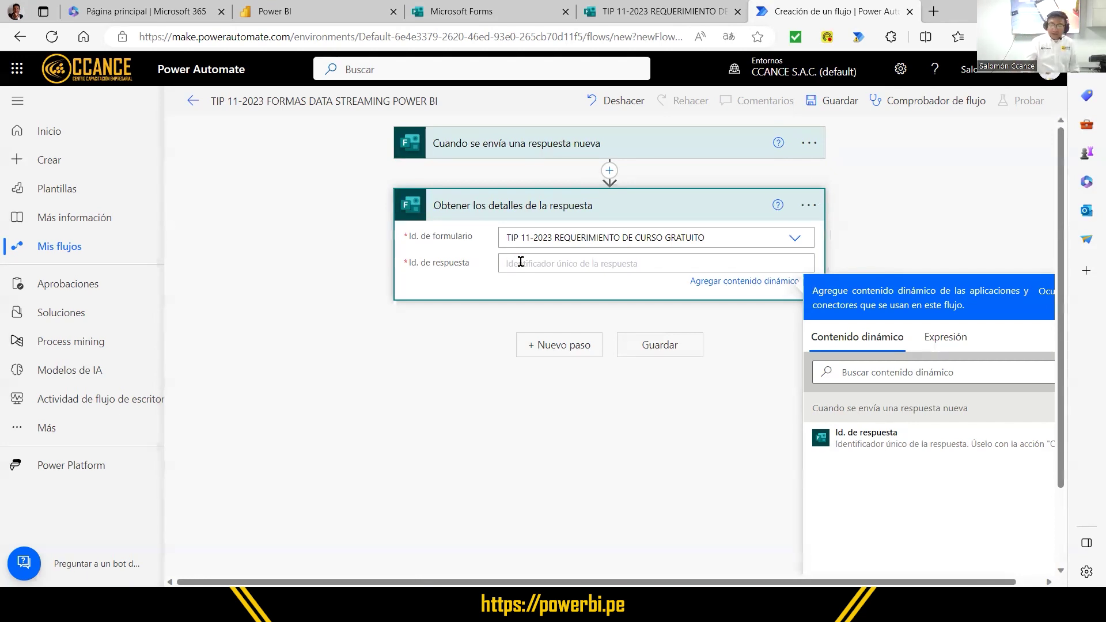
{"action": "left_click", "coordinate": [867, 441]}
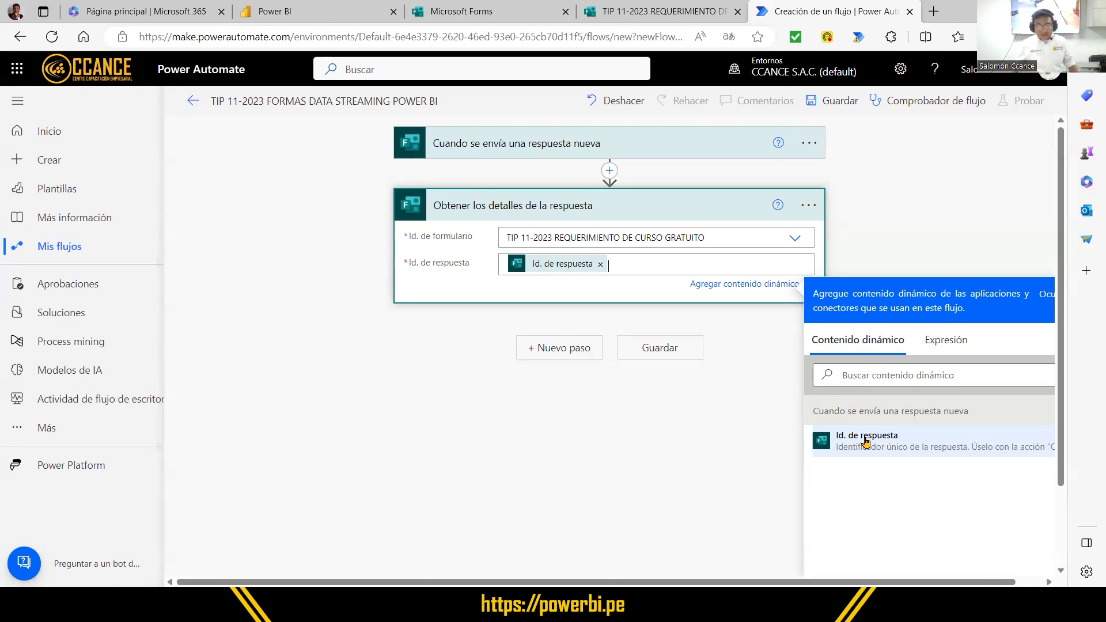
- Add the Power BI action "Agregar filas a un conjunto de datos" as a new flow step after the response details
{"action": "left_click", "coordinate": [562, 348]}
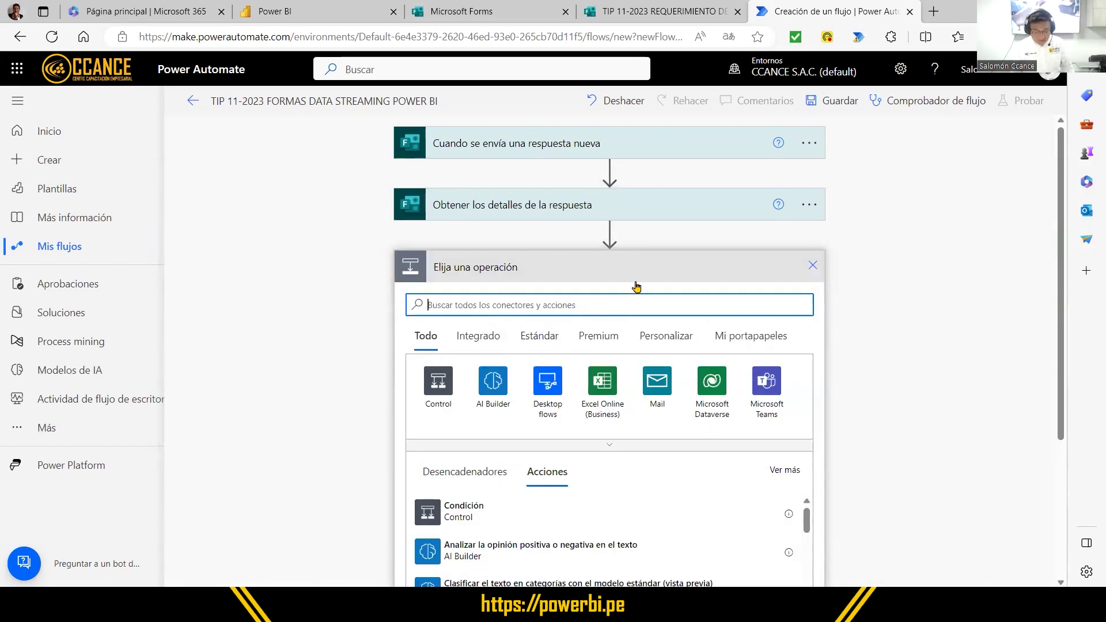
{"action": "type", "text": "power"}
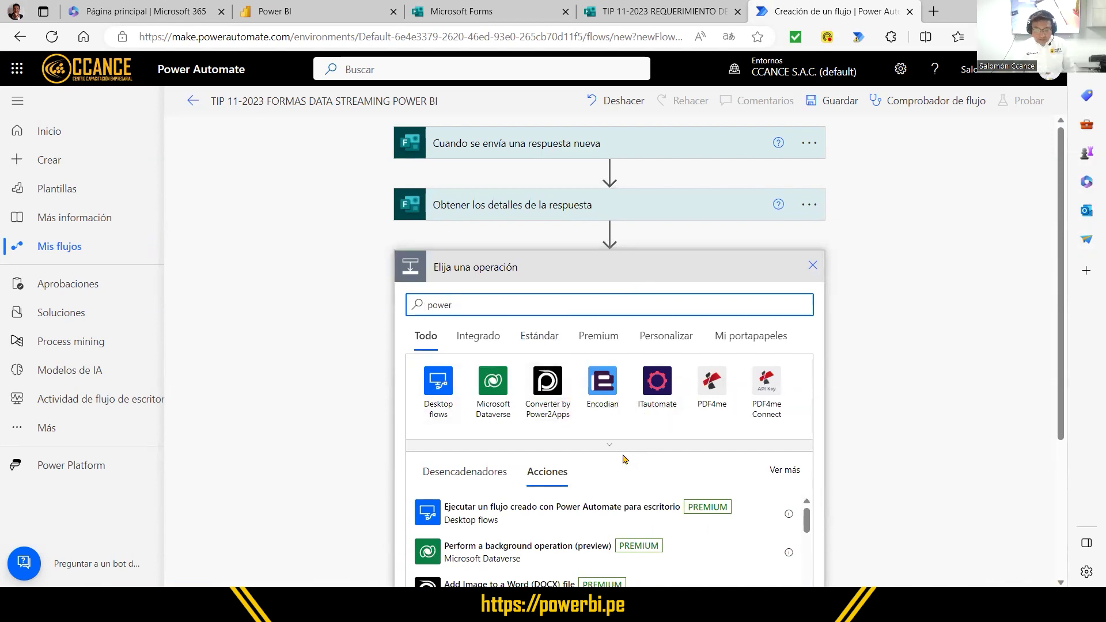
{"action": "left_click_drag", "start_coordinate": [598, 437], "coordinate": [623, 452]}
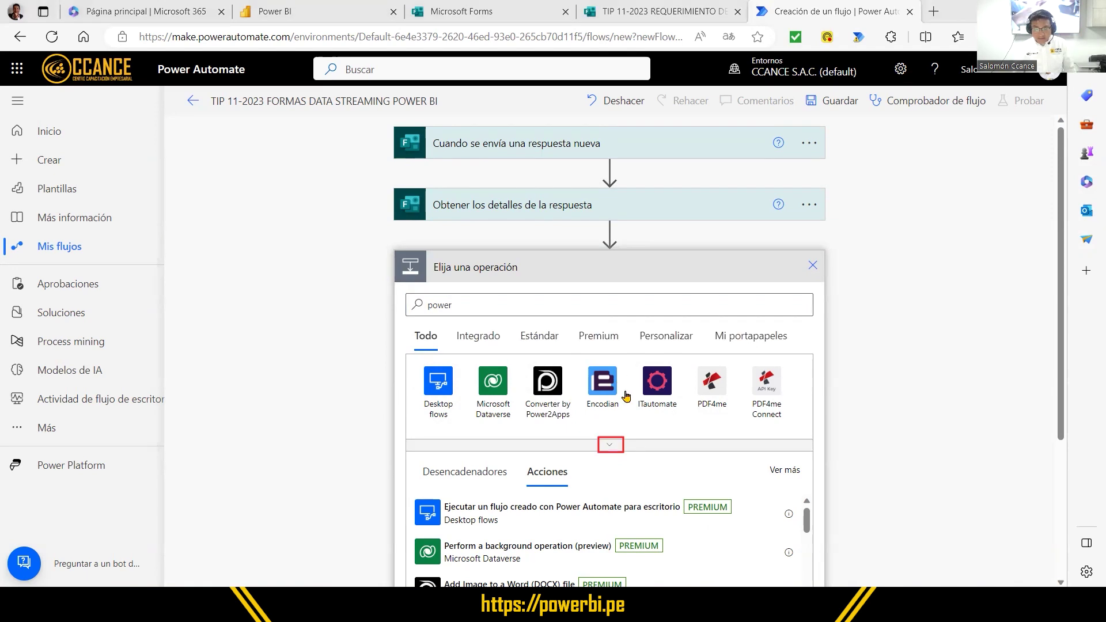
{"action": "left_click", "coordinate": [610, 443]}
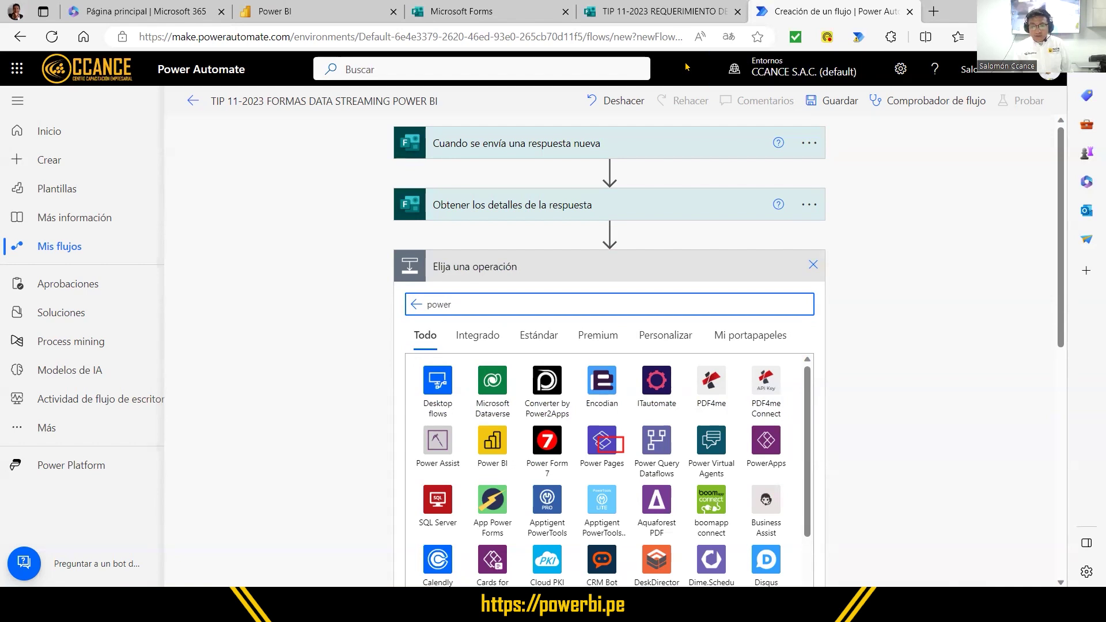
{"action": "left_click", "coordinate": [497, 464]}
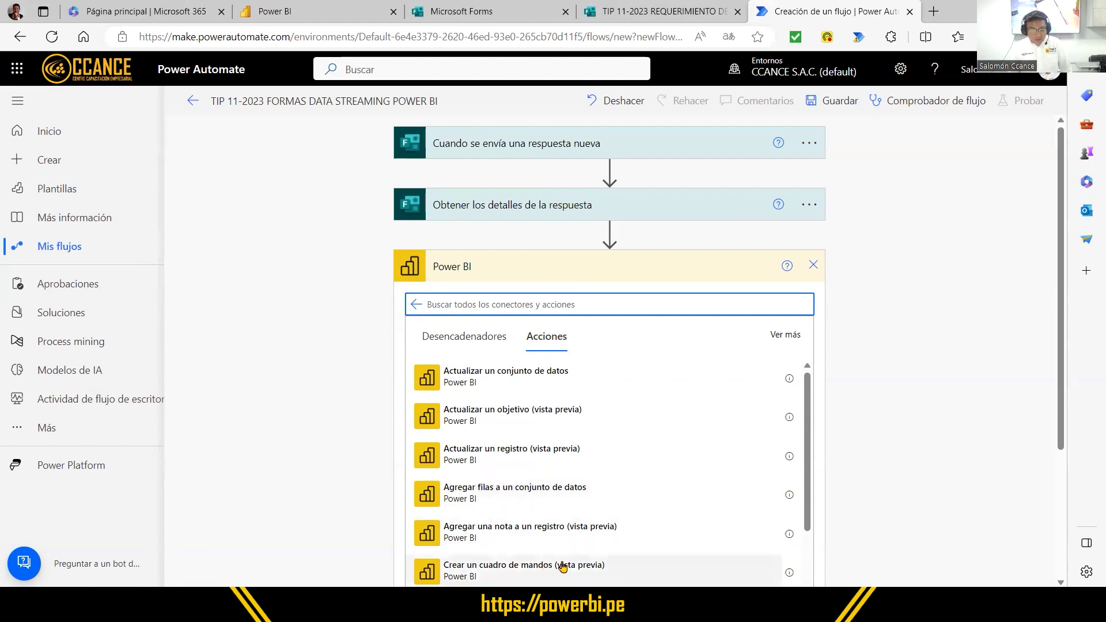
{"action": "scroll", "coordinate": [562, 567], "scroll_direction": "down", "scroll_amount": 3}
{"action": "scroll", "coordinate": [484, 489], "scroll_direction": "down", "scroll_amount": 5}
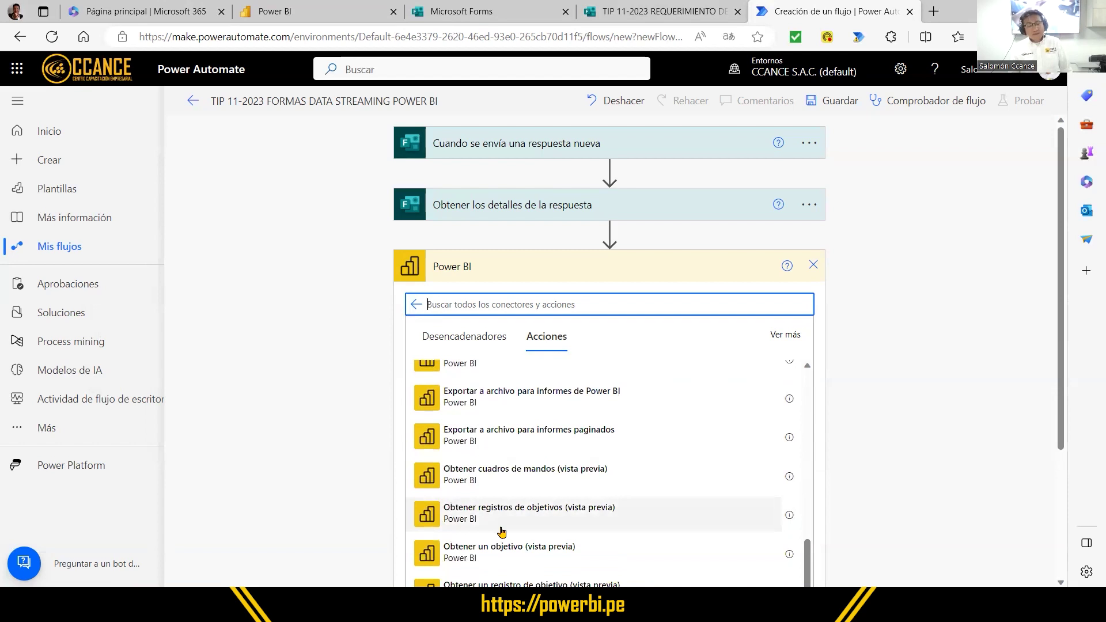
{"action": "scroll", "coordinate": [501, 531], "scroll_direction": "up", "scroll_amount": 8}
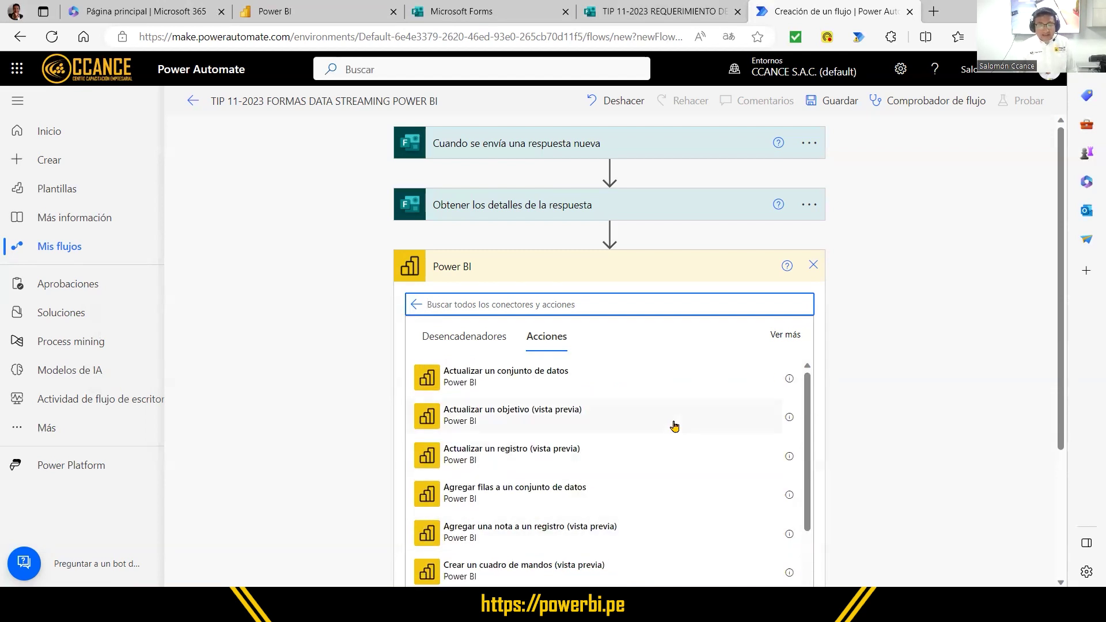
{"action": "scroll", "coordinate": [923, 391], "scroll_direction": "down", "scroll_amount": 3}
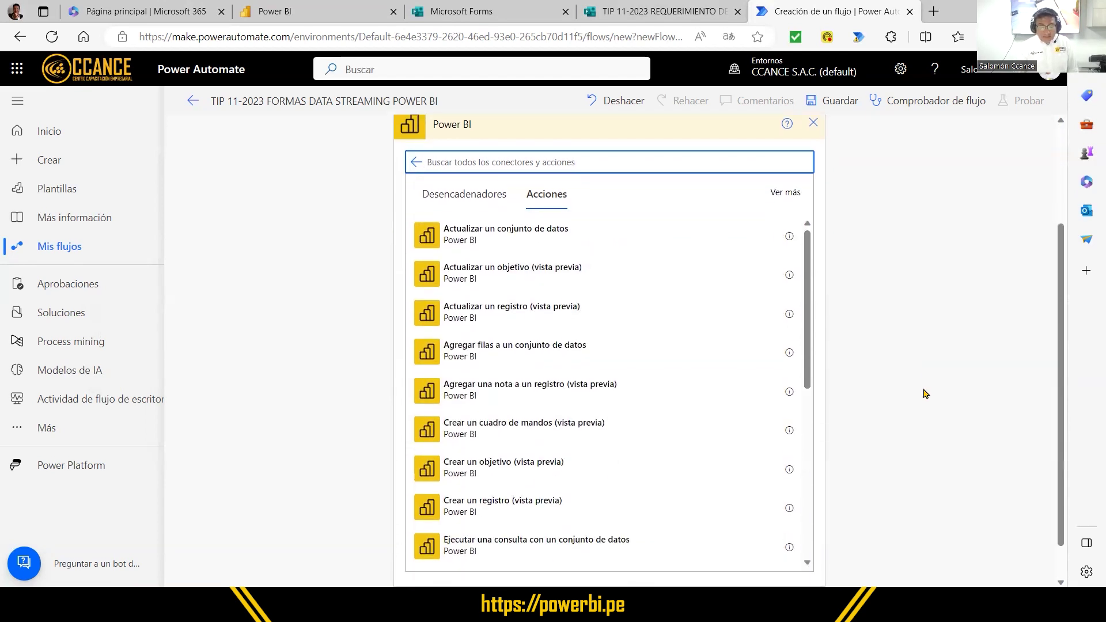
{"action": "scroll", "coordinate": [925, 394], "scroll_direction": "up", "scroll_amount": 1}
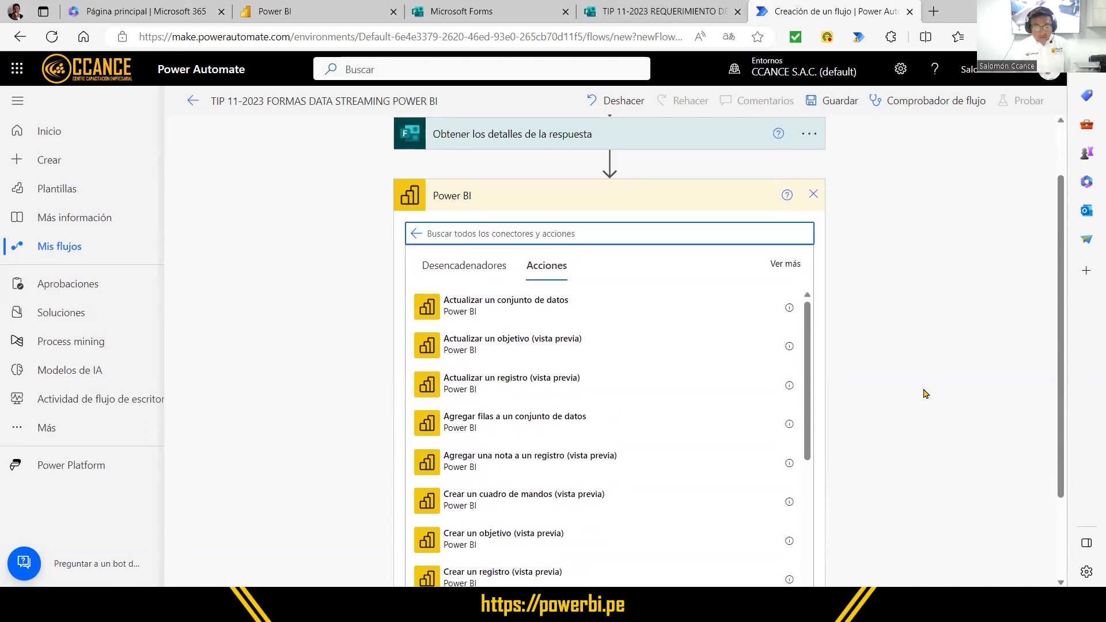
{"action": "scroll", "coordinate": [928, 397], "scroll_direction": "down", "scroll_amount": 1}
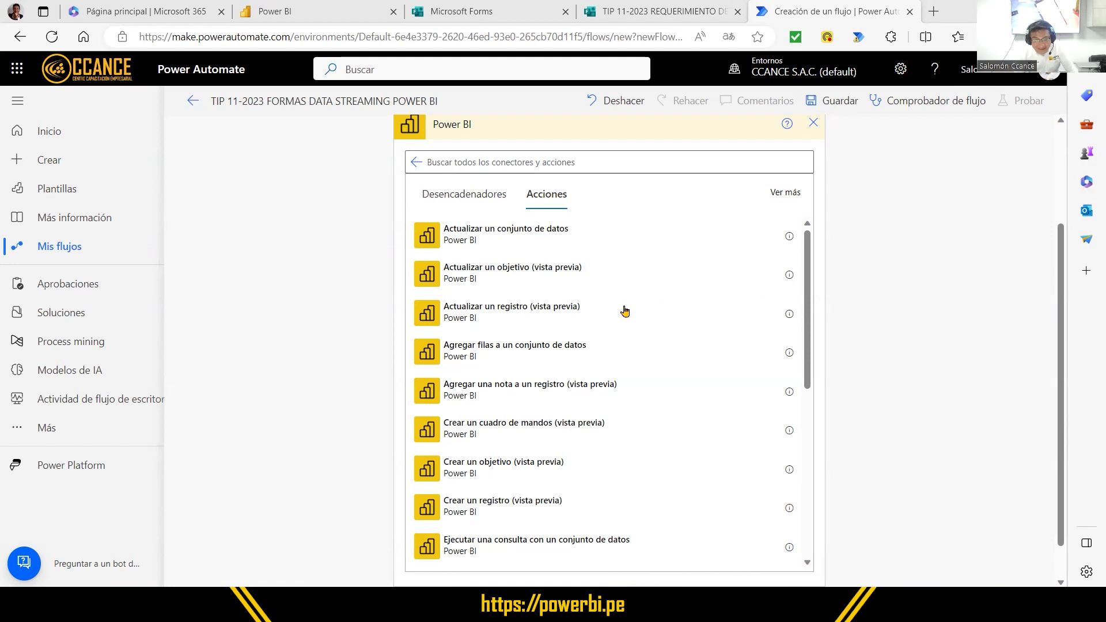
{"action": "left_click", "coordinate": [530, 352]}
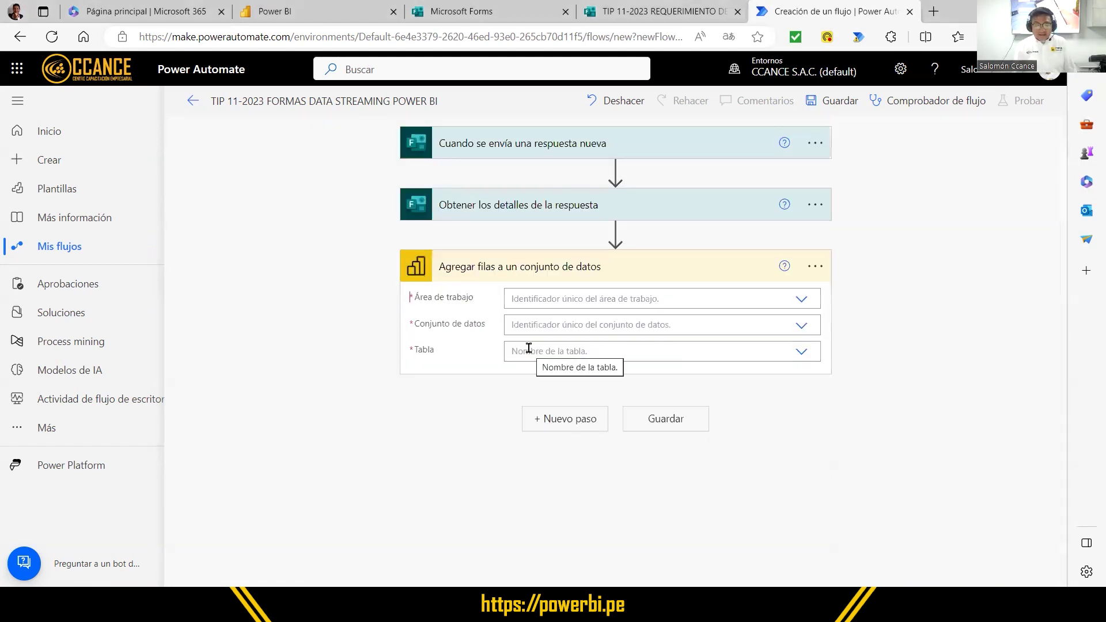
- Set the workspace of the Power BI add-rows action to "TIPs Power BI Training Perú"
{"action": "left_click", "coordinate": [534, 300]}
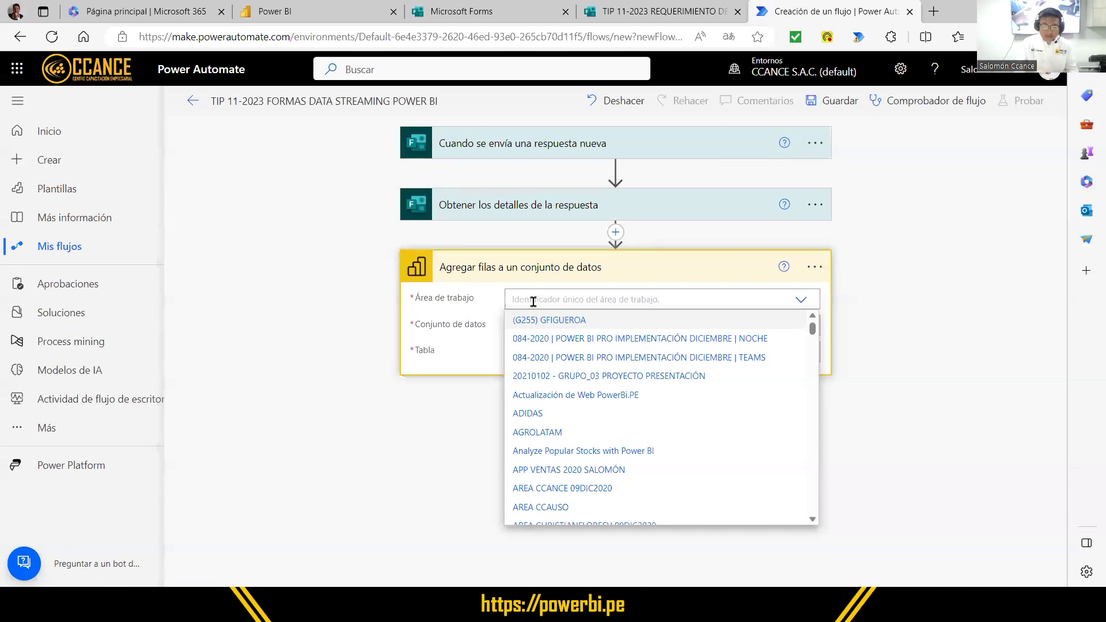
{"action": "scroll", "coordinate": [659, 379], "scroll_direction": "down", "scroll_amount": 10}
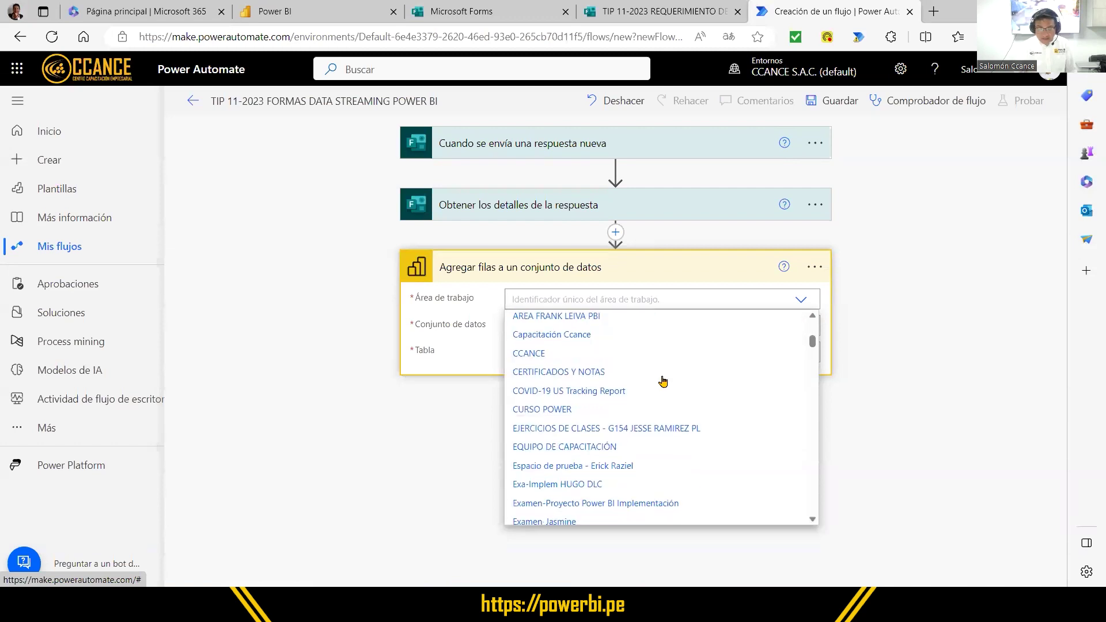
{"action": "scroll", "coordinate": [664, 381], "scroll_direction": "down", "scroll_amount": 15}
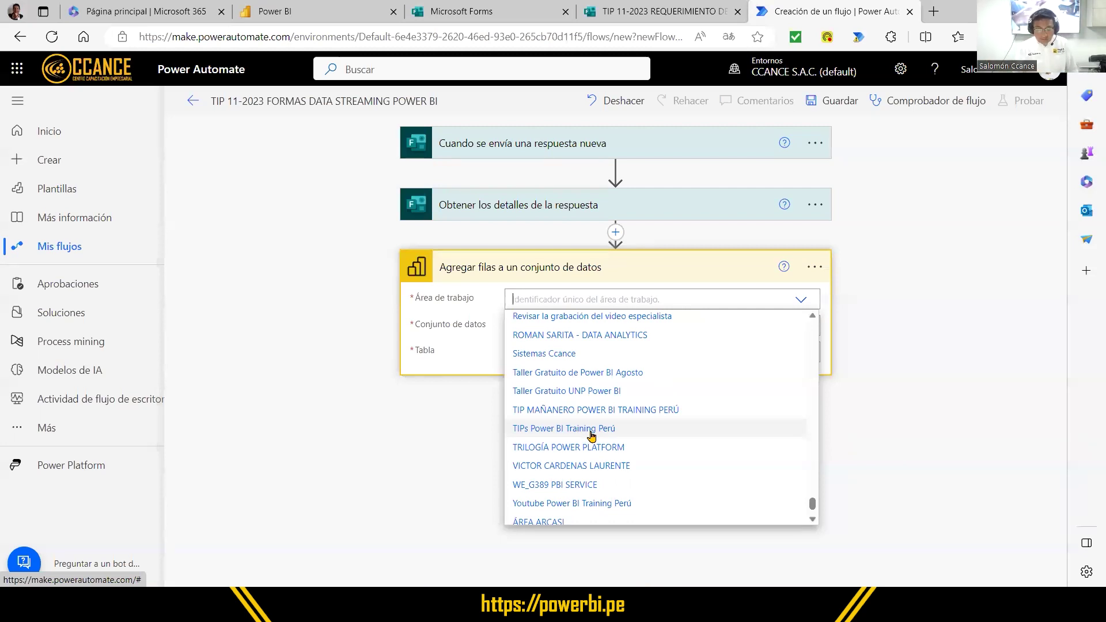
{"action": "scroll", "coordinate": [591, 436], "scroll_direction": "up", "scroll_amount": 1}
{"action": "scroll", "coordinate": [590, 435], "scroll_direction": "down", "scroll_amount": 3}
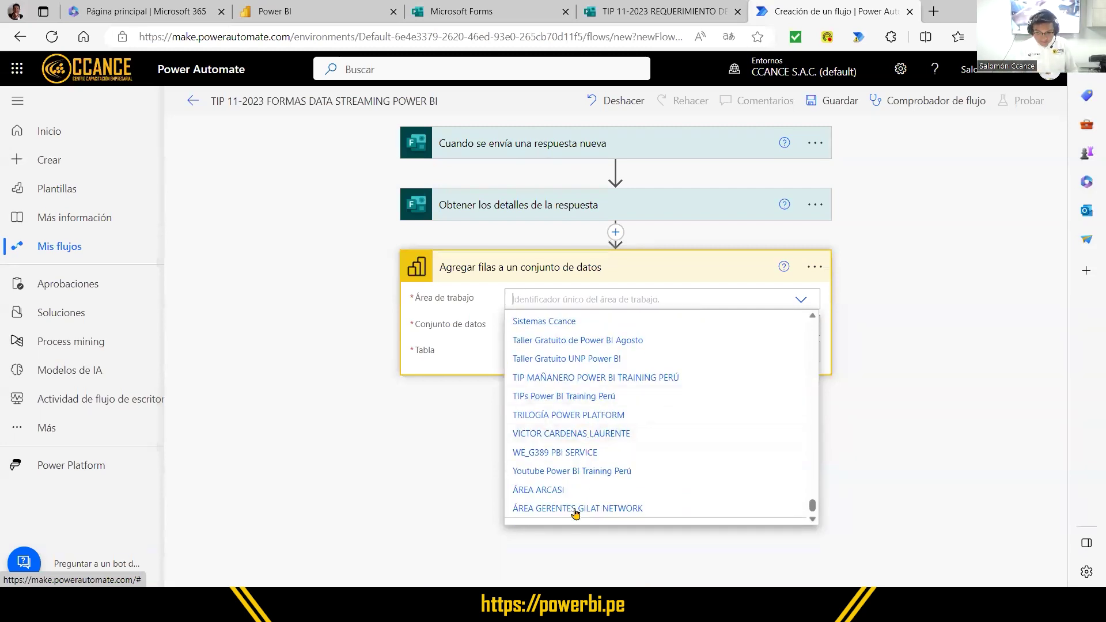
{"action": "scroll", "coordinate": [536, 392], "scroll_direction": "up", "scroll_amount": 5}
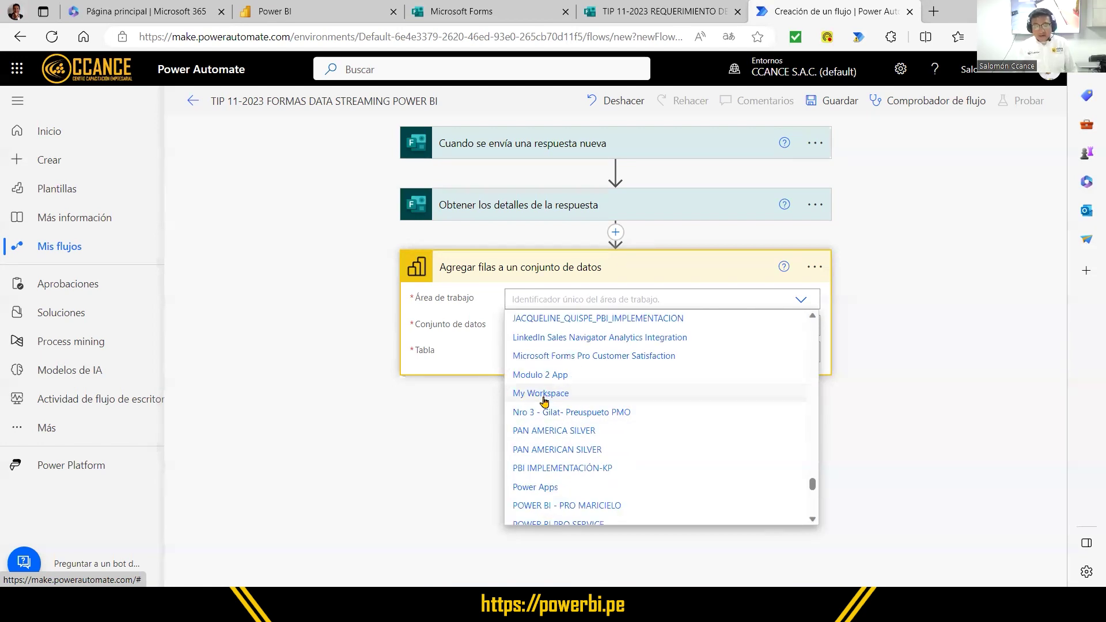
{"action": "key", "text": "ctrl"}
{"action": "key", "text": "ctrl"}
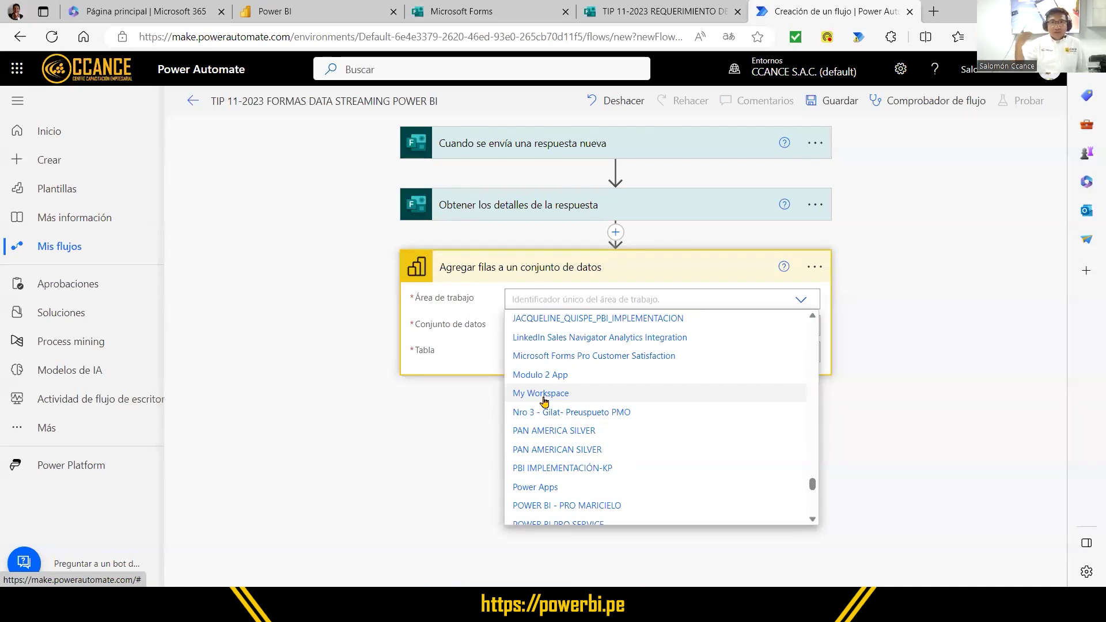
{"action": "key", "text": "ctrl"}
{"action": "key", "text": "ctrl"}
{"action": "key", "text": "ctrl"}
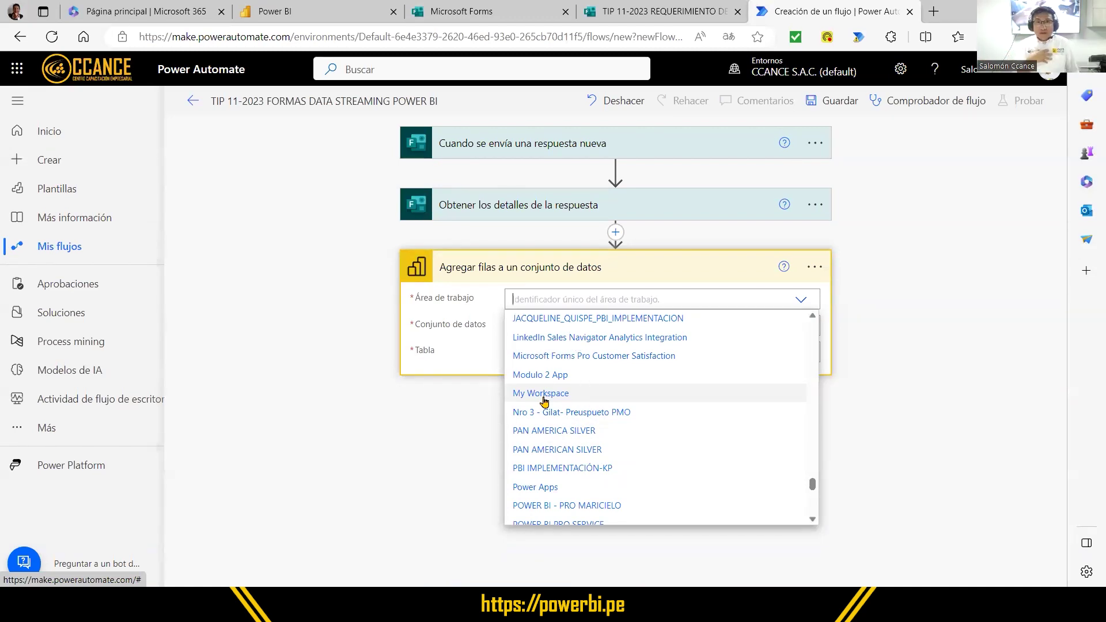
{"action": "key", "text": "ctrl"}
{"action": "key", "text": "ctrl"}
{"action": "key", "text": "ctrl"}
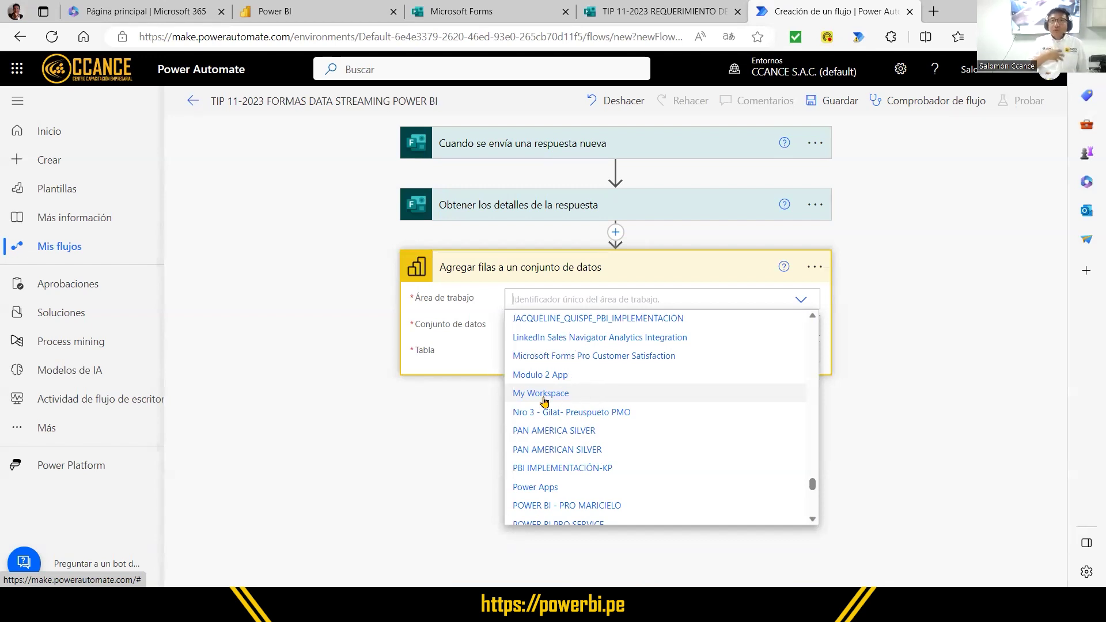
{"action": "key", "text": "ctrl"}
{"action": "key", "text": "ctrl"}
{"action": "key", "text": "ctrl"}
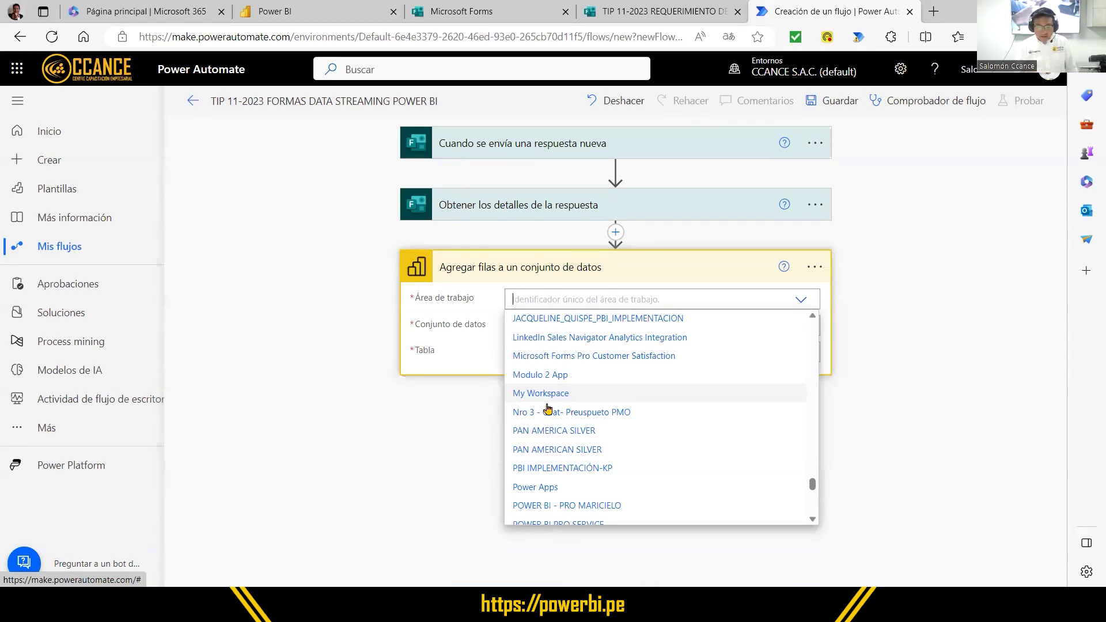
{"action": "scroll", "coordinate": [575, 437], "scroll_direction": "down", "scroll_amount": 7}
{"action": "scroll", "coordinate": [580, 423], "scroll_direction": "up", "scroll_amount": 1}
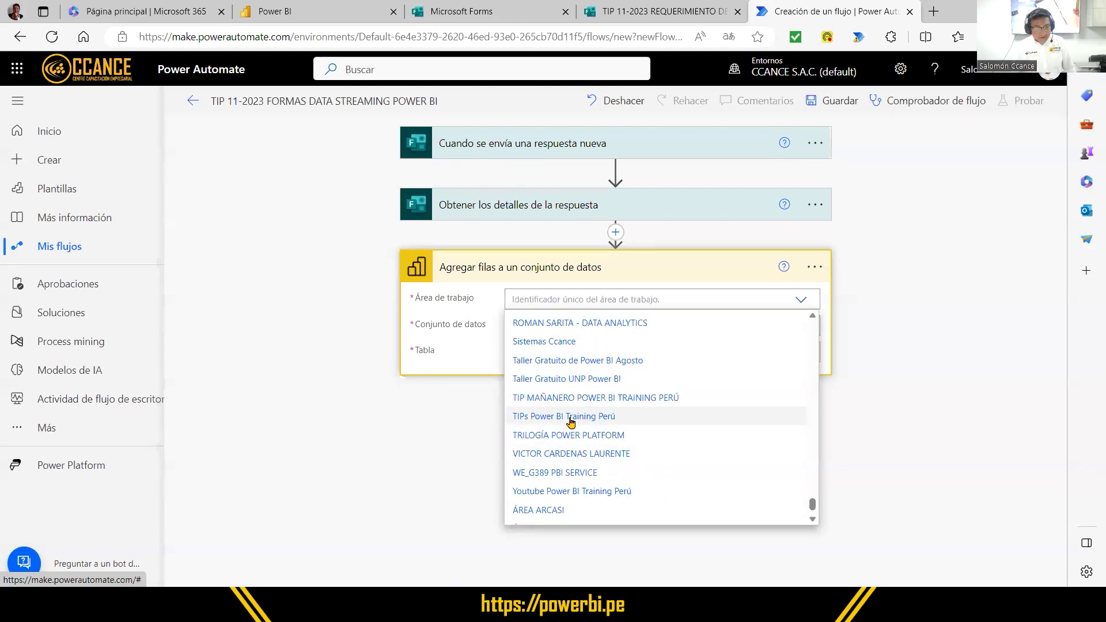
{"action": "left_click", "coordinate": [571, 422]}
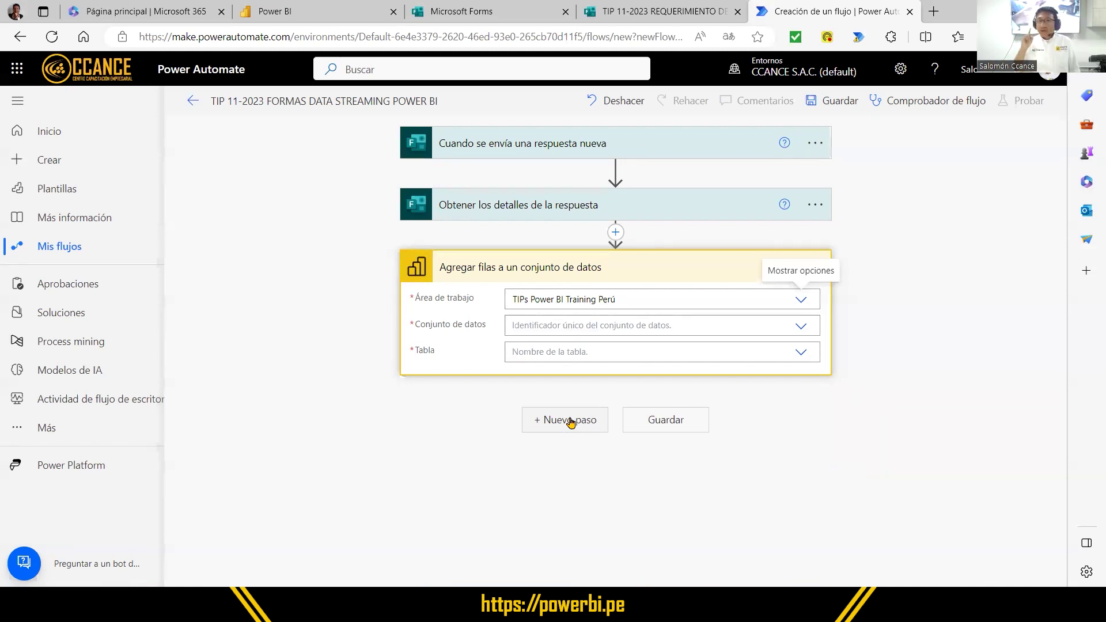
- Set the add-rows action's dataset to "TIP 11-2023 DATA STREAMING" and its table to "RealTimeData"
{"action": "left_click", "coordinate": [800, 326]}
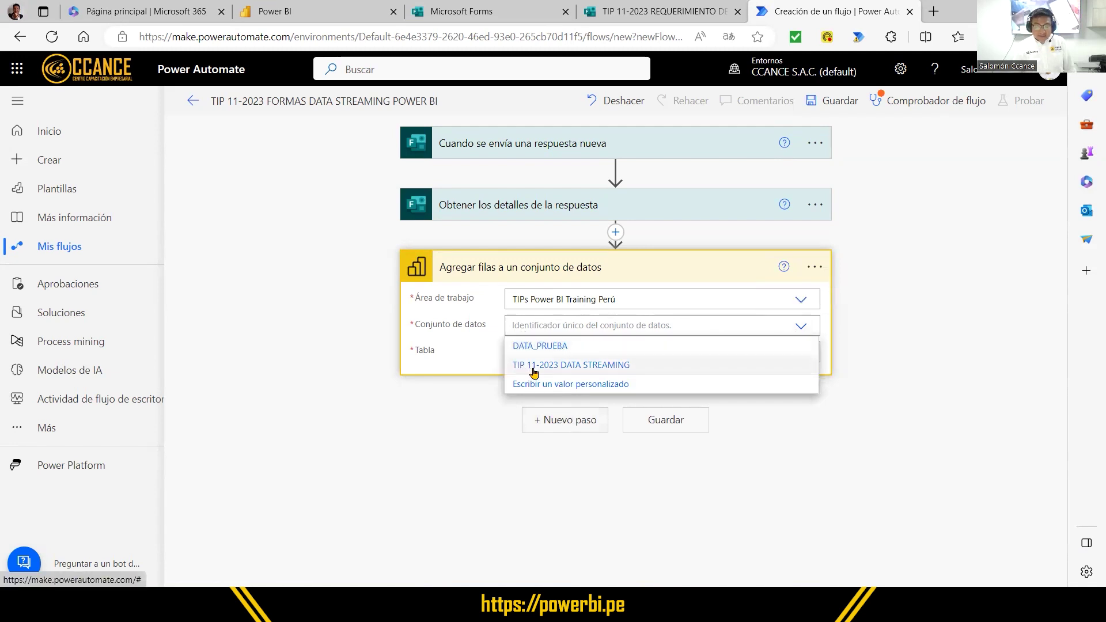
{"action": "left_click", "coordinate": [597, 369]}
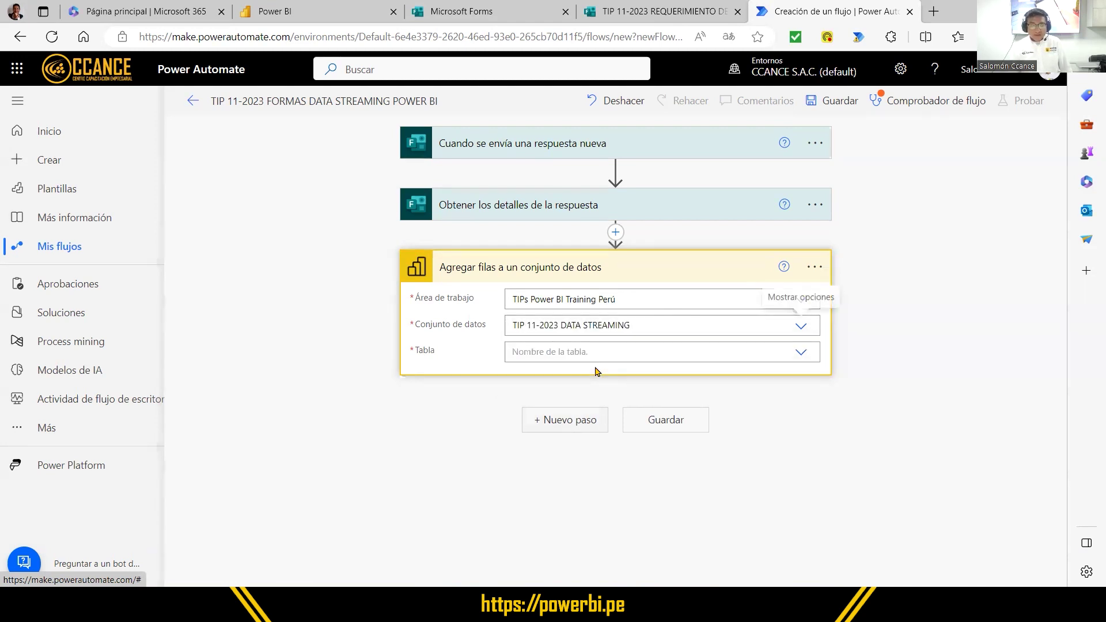
{"action": "left_click", "coordinate": [801, 352]}
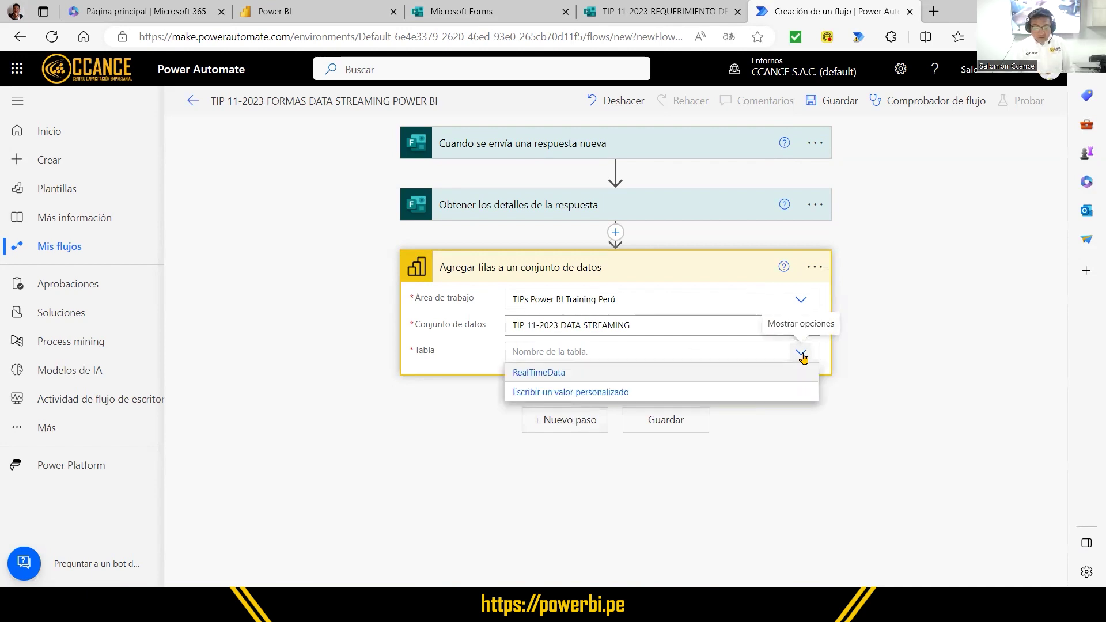
{"action": "left_click", "coordinate": [540, 374]}
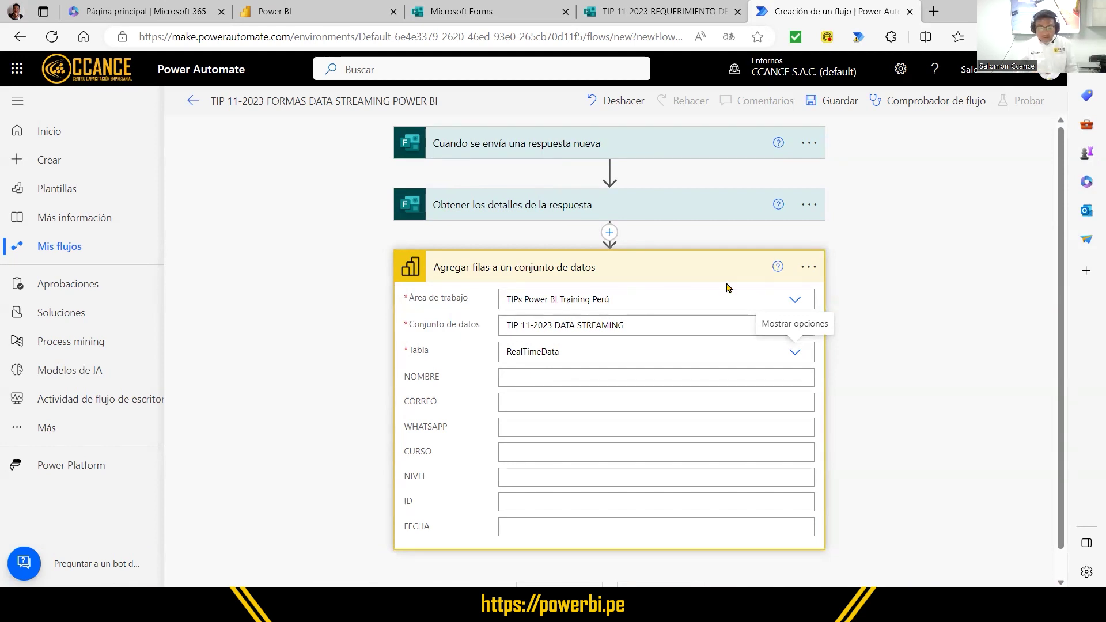
- Map the dataset columns NOMBRE, CORREO and WHATSAPP to the form answers NOMBRE COMPLETO, CORREO and WHATSAPP
{"action": "left_click", "coordinate": [521, 377]}
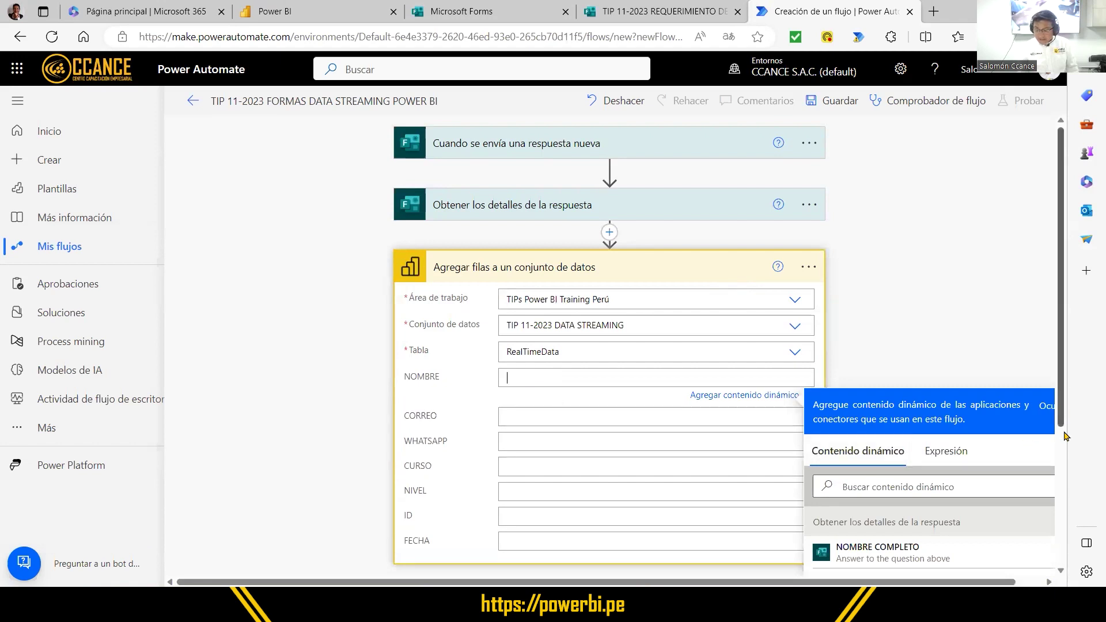
{"action": "scroll", "coordinate": [1066, 436], "scroll_direction": "down", "scroll_amount": 3}
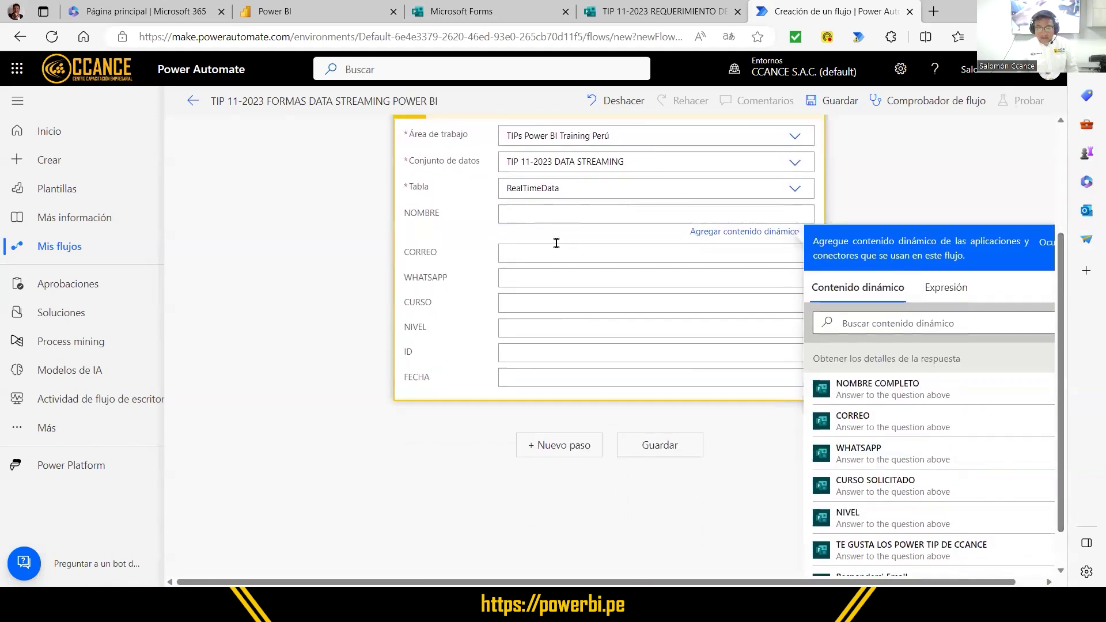
{"action": "left_click", "coordinate": [863, 390]}
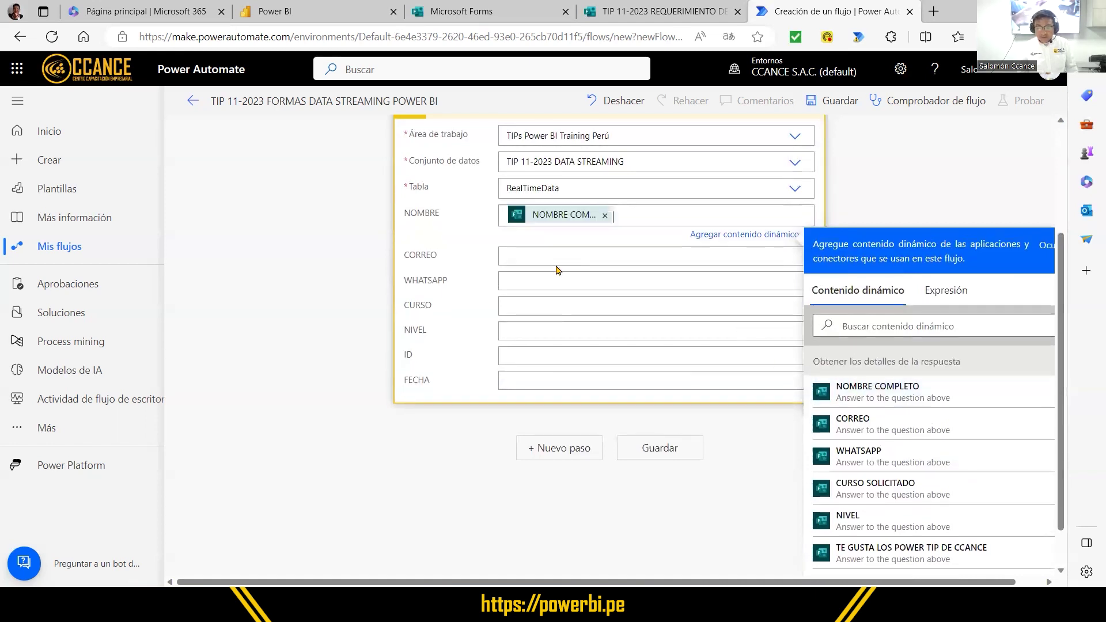
{"action": "left_click", "coordinate": [521, 254]}
{"action": "left_click", "coordinate": [868, 461]}
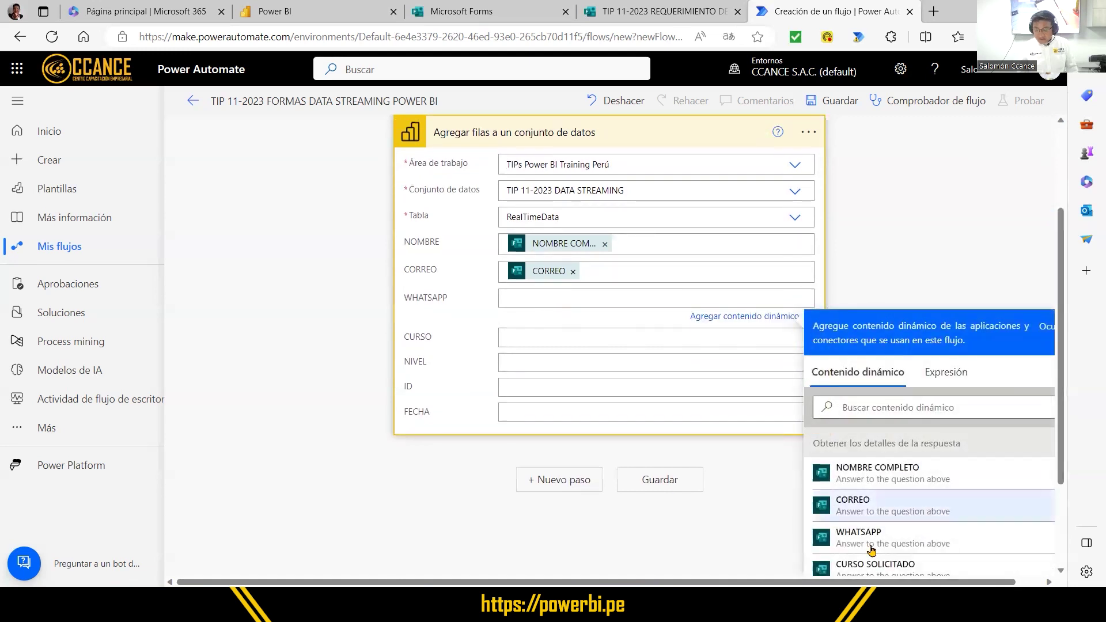
{"action": "left_click", "coordinate": [946, 531]}
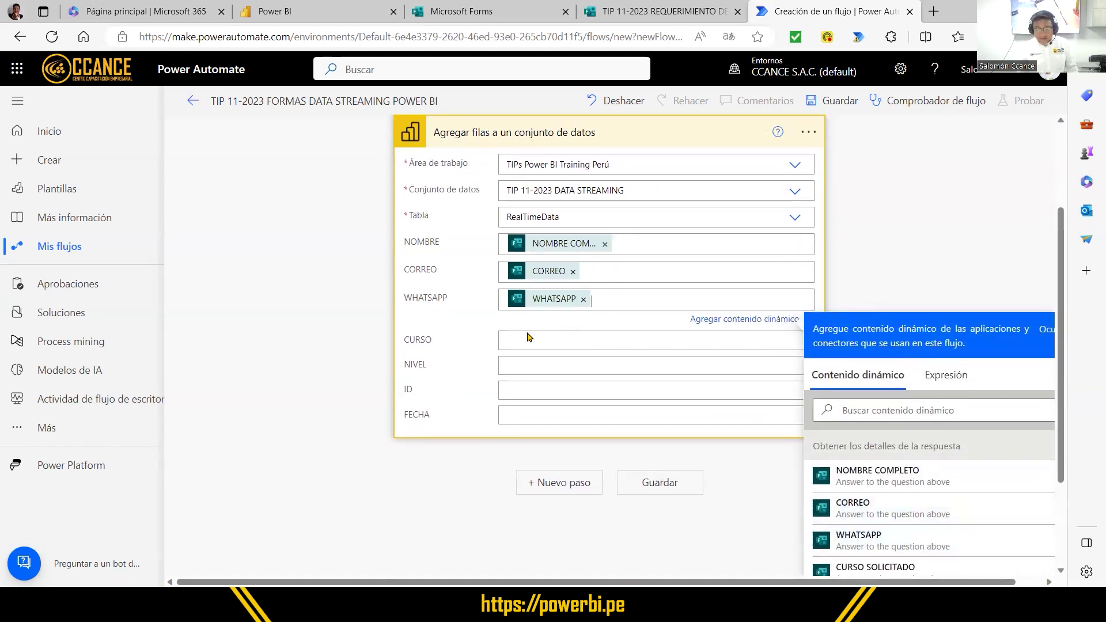
- Map the dataset columns CURSO and NIVEL to the form answers CURSO SOLICITADO and NIVEL
{"action": "scroll", "coordinate": [950, 489], "scroll_direction": "down", "scroll_amount": 3}
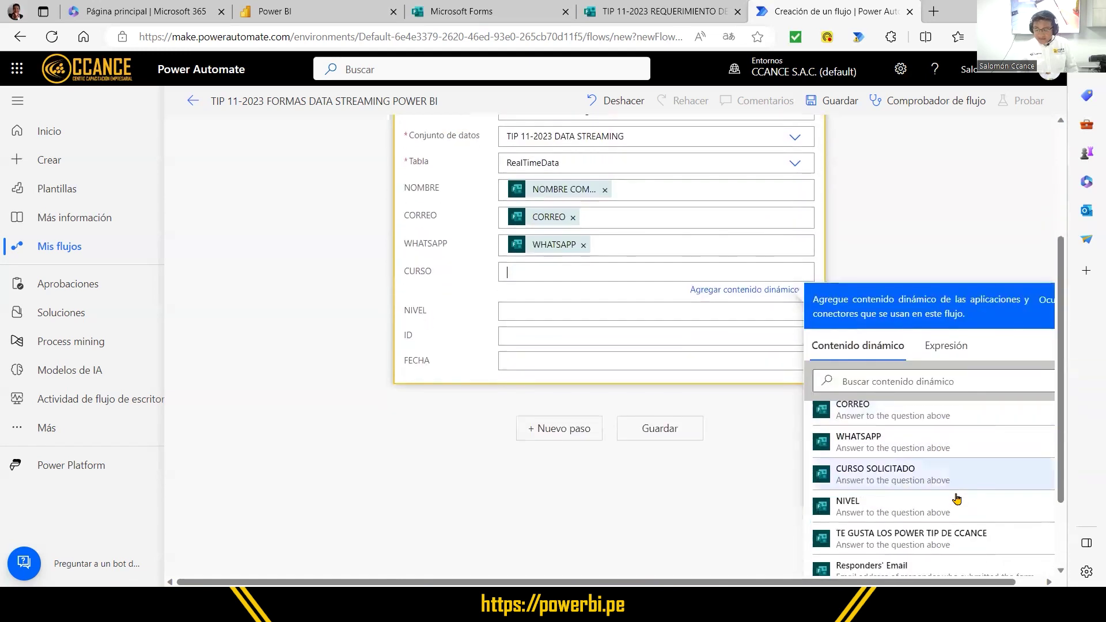
{"action": "left_click", "coordinate": [924, 486]}
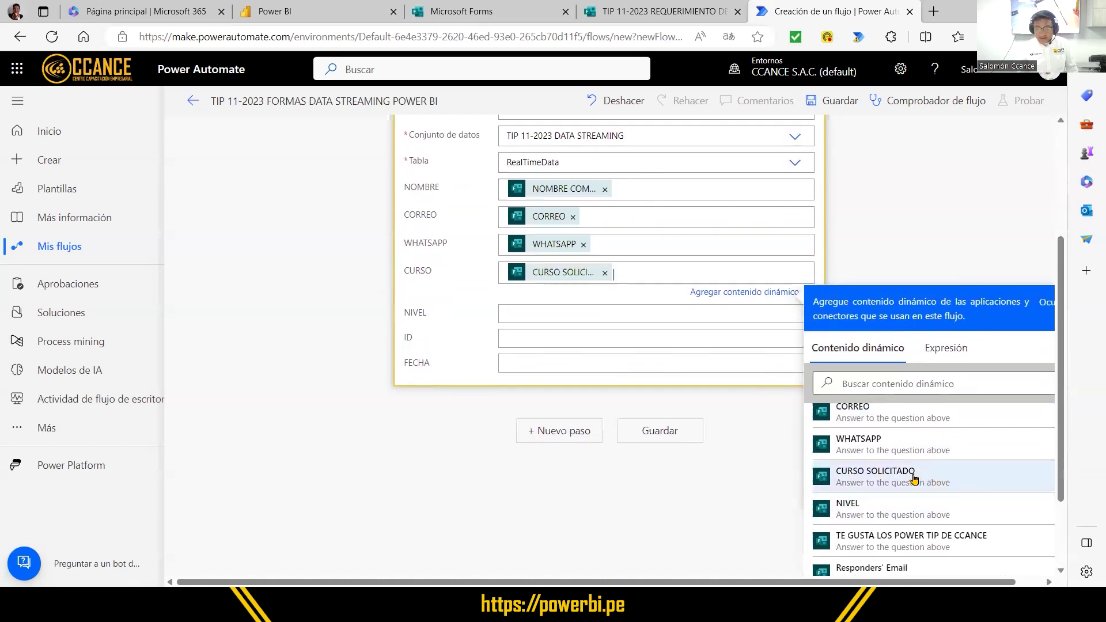
{"action": "left_click", "coordinate": [551, 318]}
{"action": "scroll", "coordinate": [898, 516], "scroll_direction": "down", "scroll_amount": 1}
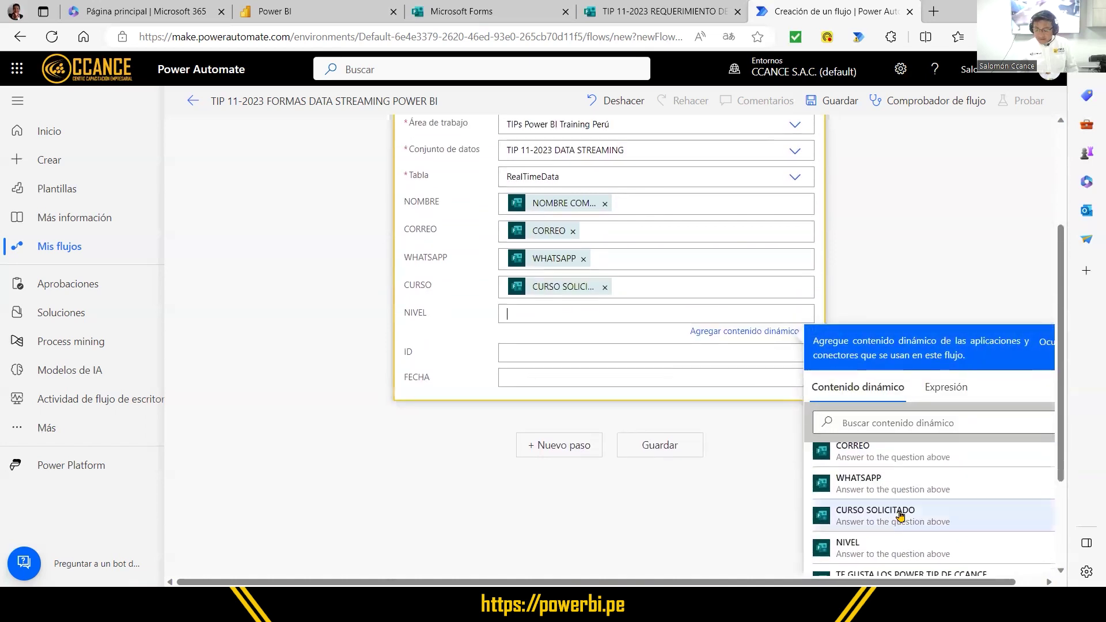
{"action": "left_click", "coordinate": [890, 547]}
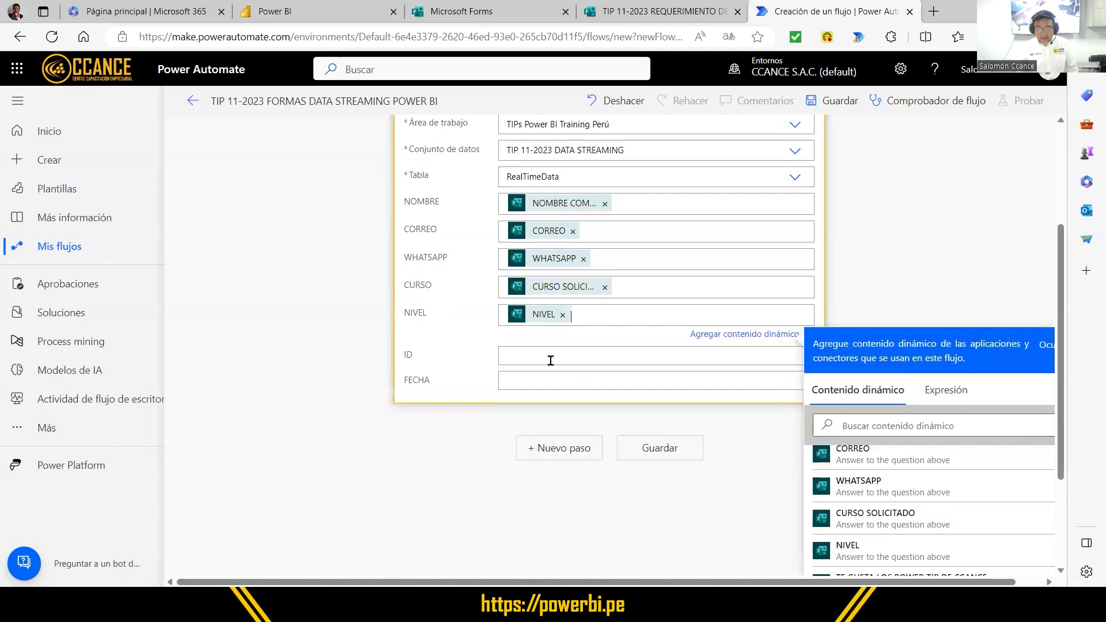
- Map the dataset column ID to "Id. de respuesta" and the column FECHA to "Submission time"
{"action": "scroll", "coordinate": [881, 523], "scroll_direction": "down", "scroll_amount": 3}
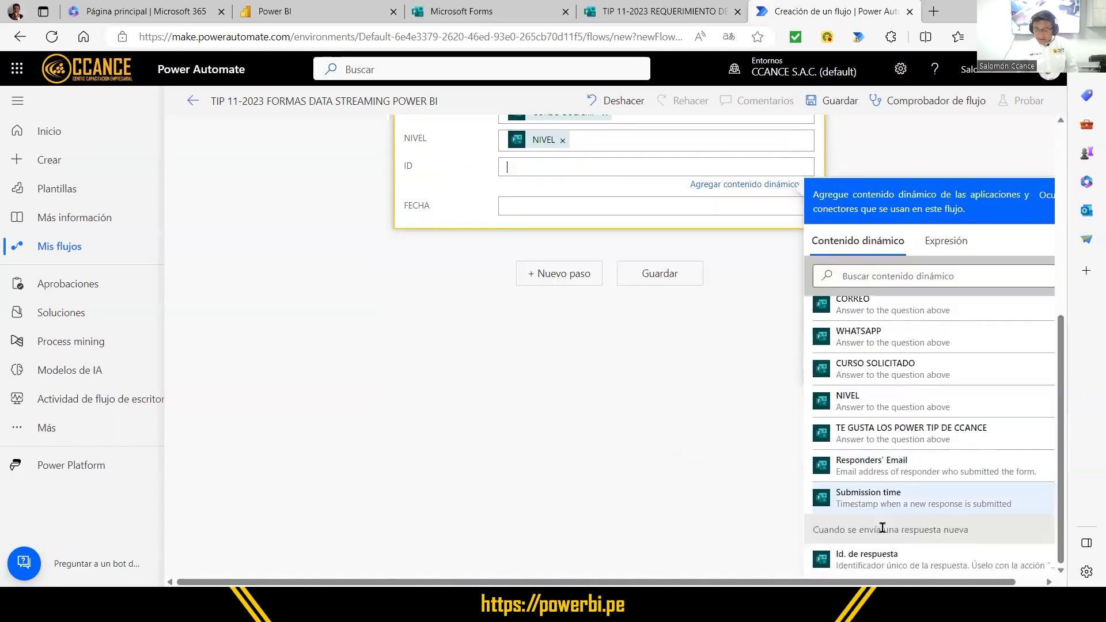
{"action": "left_click", "coordinate": [873, 561]}
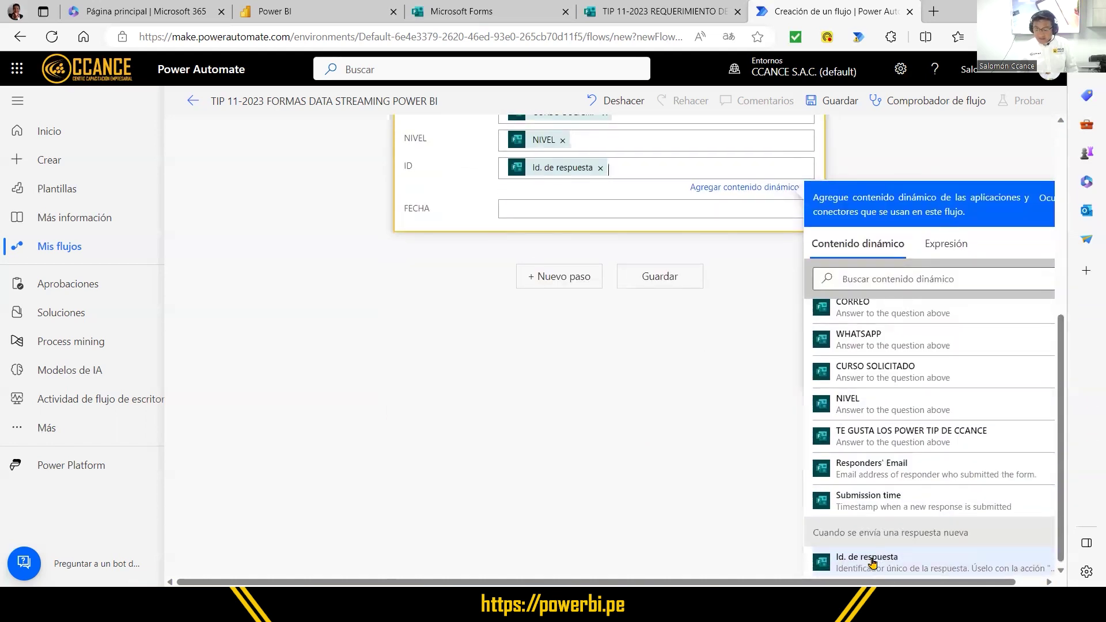
{"action": "left_click", "coordinate": [515, 209]}
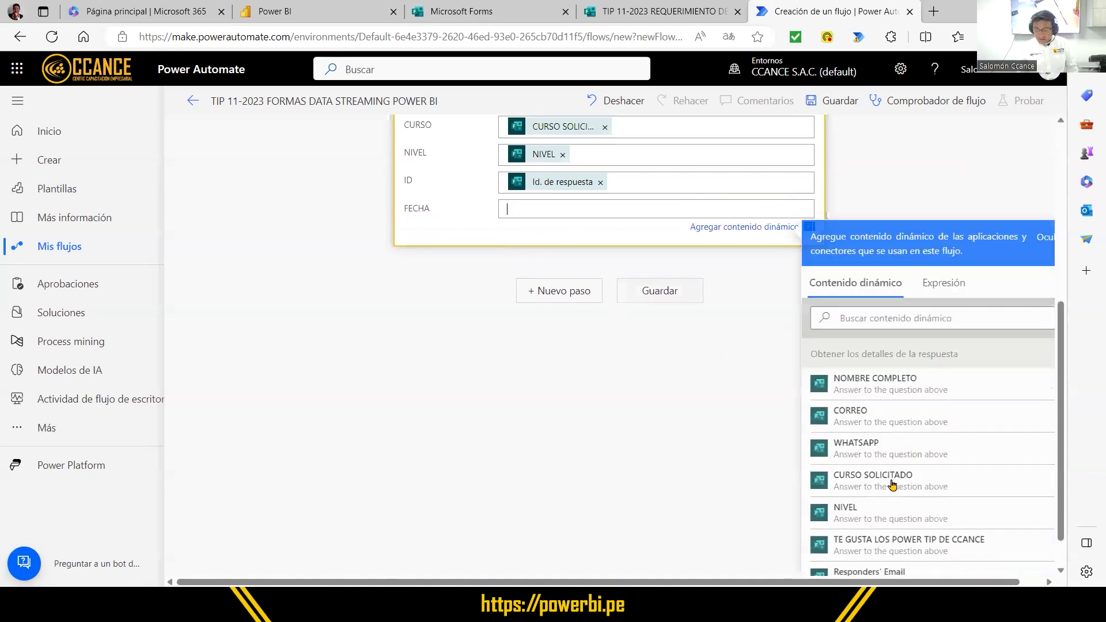
{"action": "scroll", "coordinate": [951, 518], "scroll_direction": "down", "scroll_amount": 3}
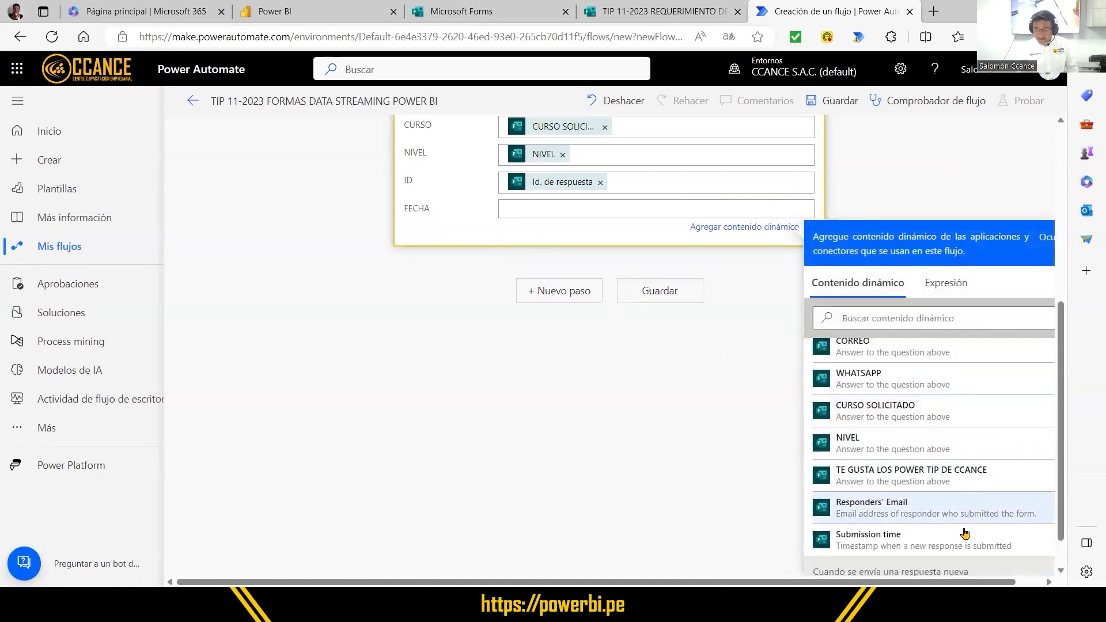
{"action": "left_click", "coordinate": [873, 545]}
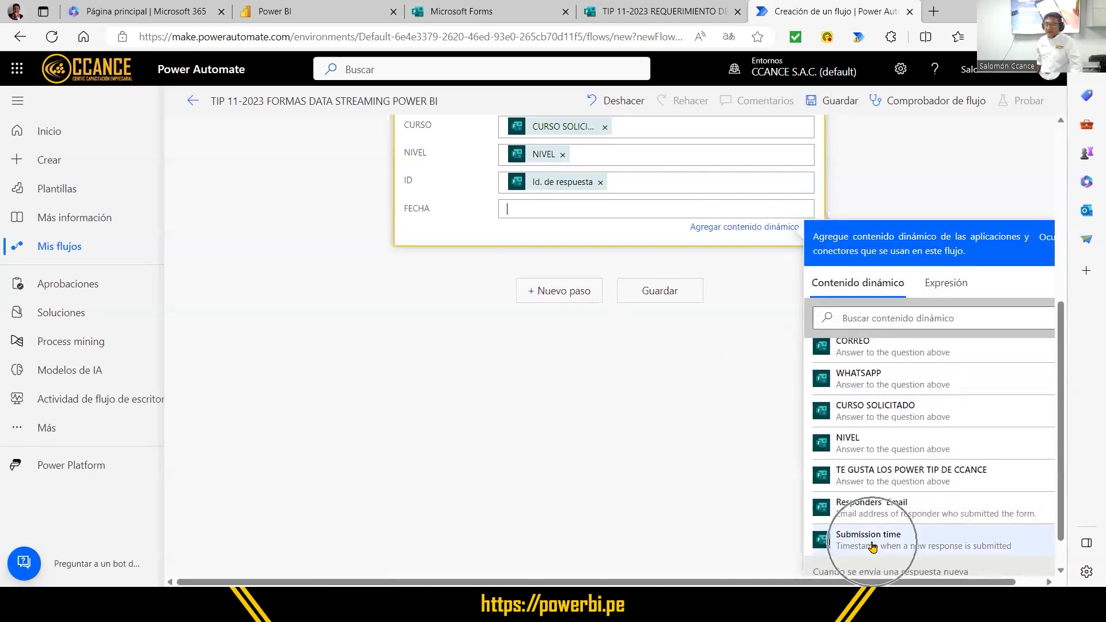
{"action": "left_click", "coordinate": [873, 546]}
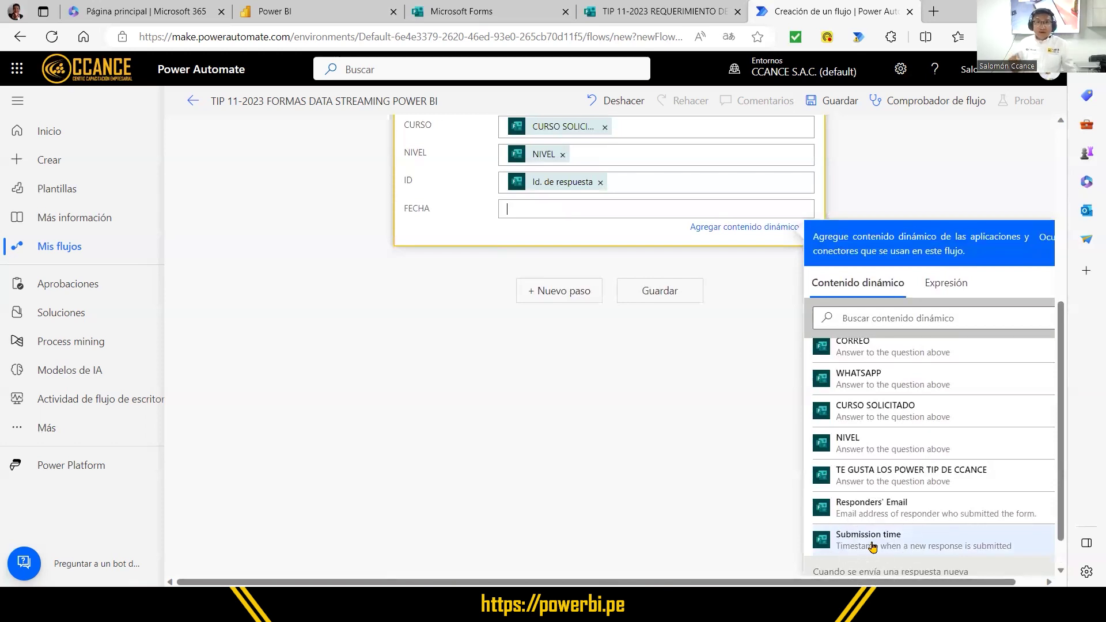
{"action": "left_click", "coordinate": [873, 546]}
{"action": "left_click", "coordinate": [873, 546]}
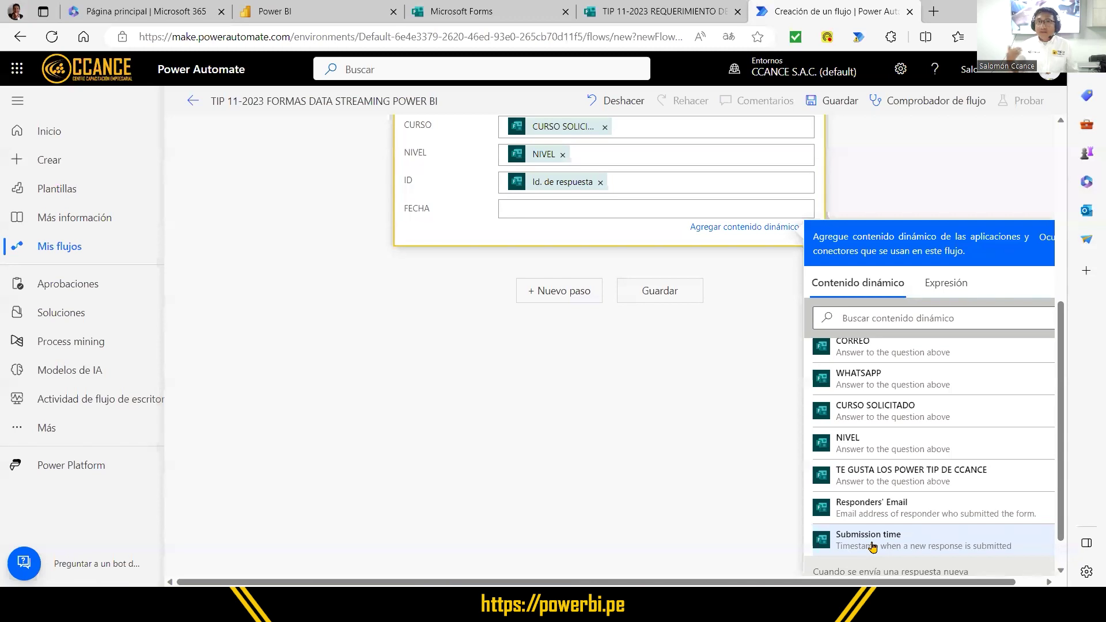
{"action": "left_click", "coordinate": [872, 547]}
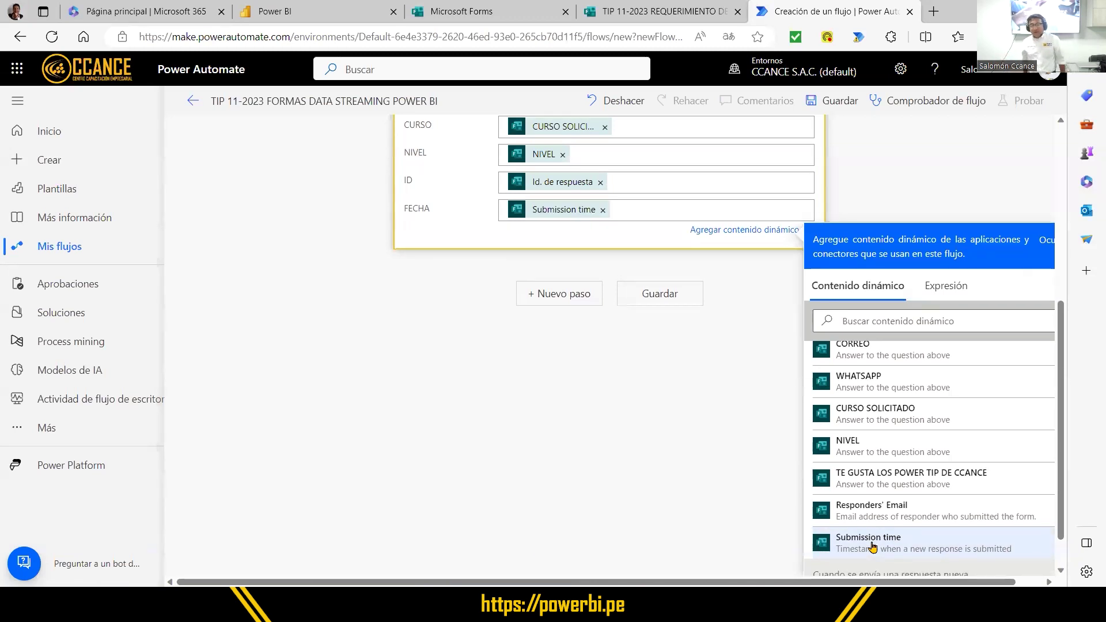
- Expand the new-response trigger and the response-details action to review their form and response ID settings
{"action": "scroll", "coordinate": [451, 190], "scroll_direction": "up", "scroll_amount": 5}
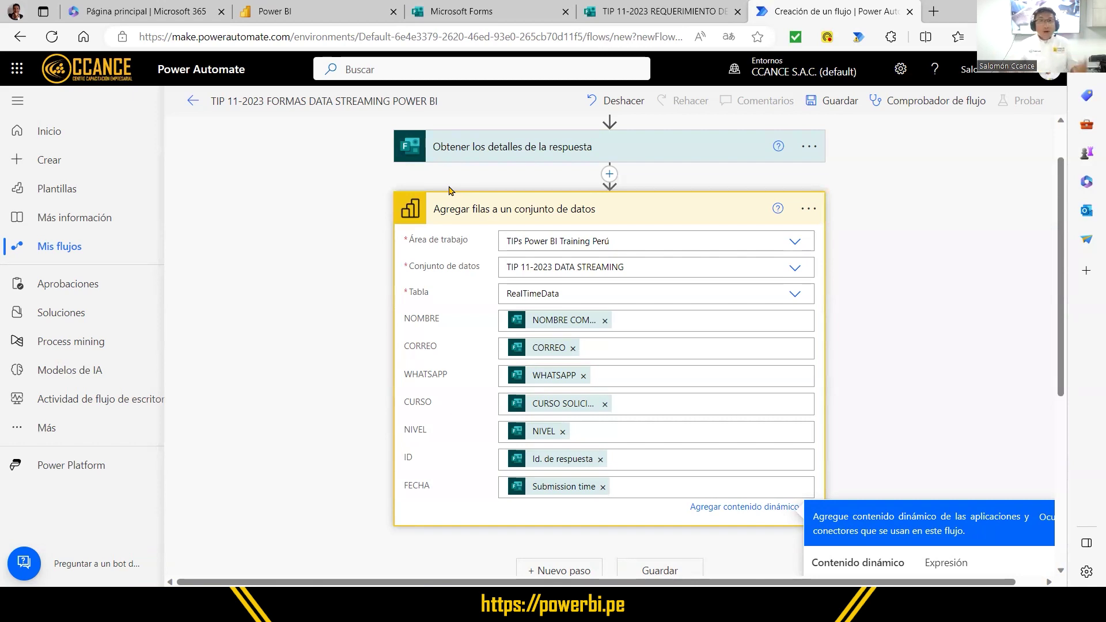
{"action": "scroll", "coordinate": [450, 191], "scroll_direction": "up", "scroll_amount": 1}
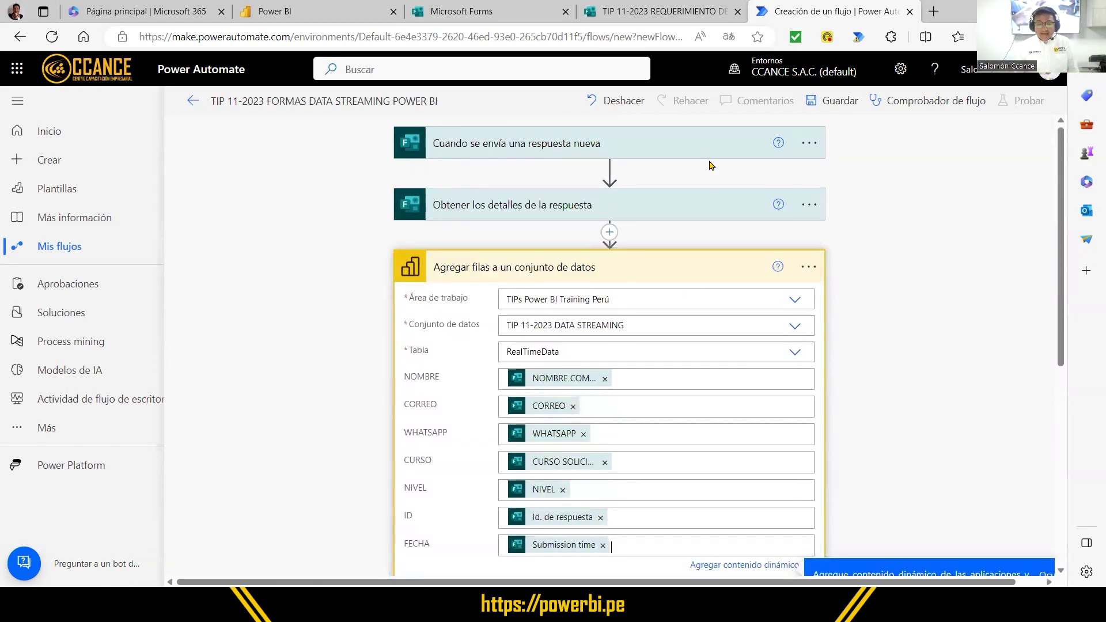
{"action": "left_click", "coordinate": [553, 144]}
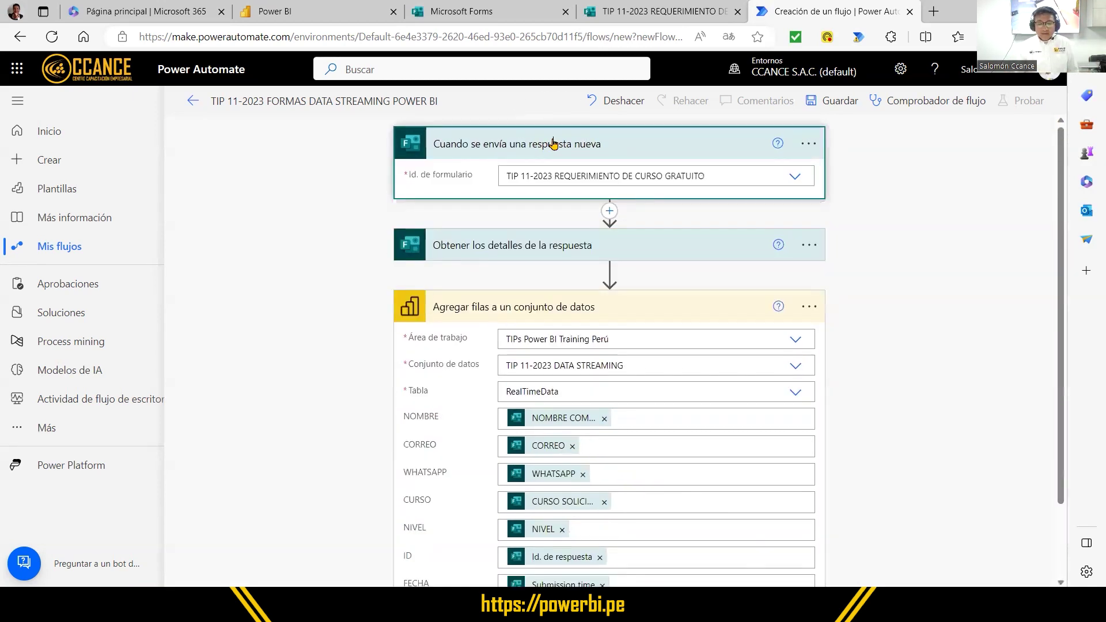
{"action": "left_click", "coordinate": [558, 245]}
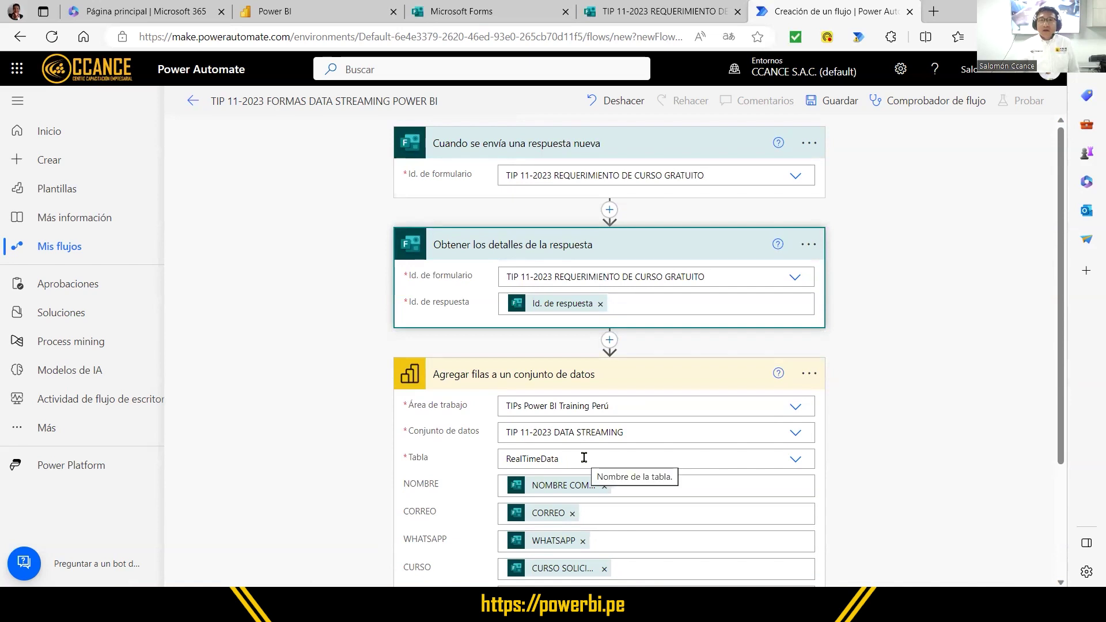
{"action": "left_click", "coordinate": [610, 141]}
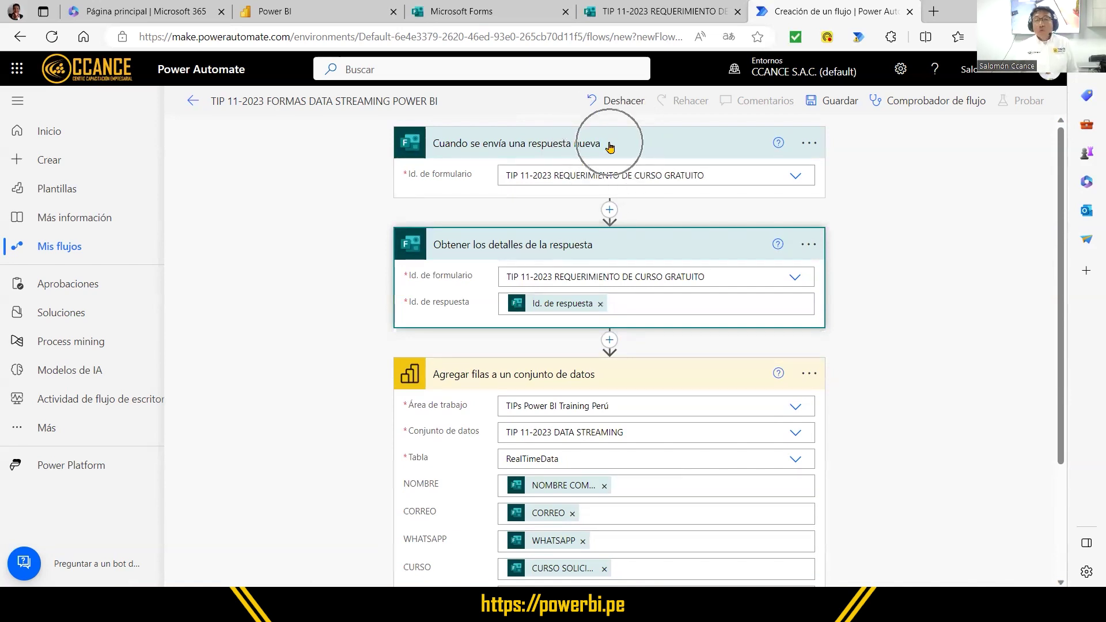
{"action": "left_click", "coordinate": [610, 144]}
{"action": "key", "text": "ctrl"}
{"action": "key", "text": "ctrl"}
{"action": "key", "text": "ctrl"}
{"action": "key", "text": "ctrl"}
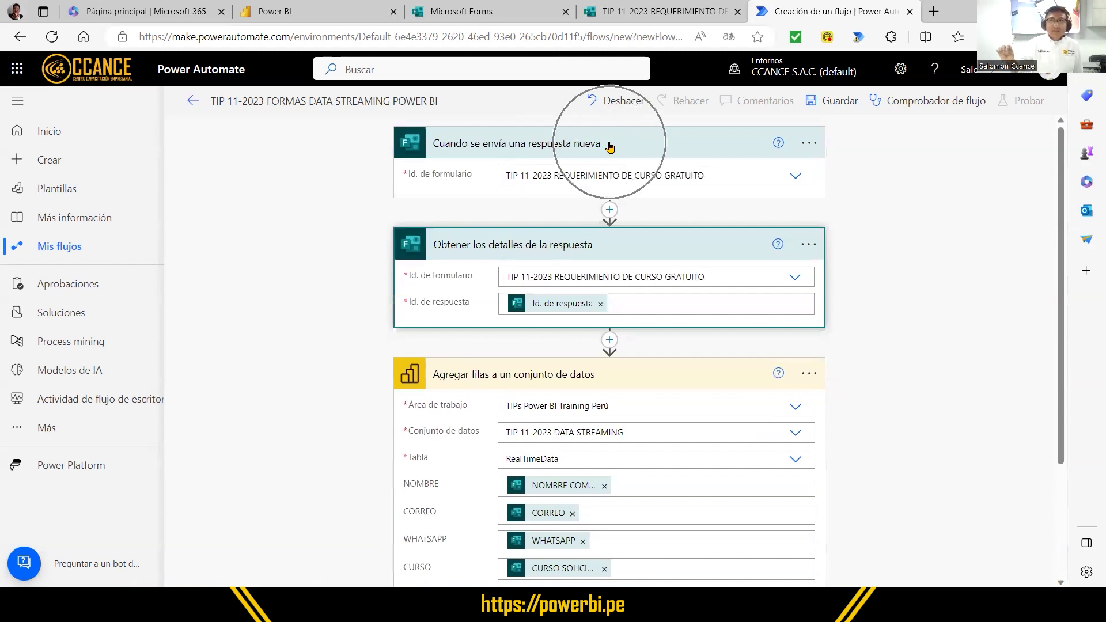
{"action": "key", "text": "ctrl"}
{"action": "key", "text": "ctrl"}
{"action": "key", "text": "ctrl"}
{"action": "key", "text": "ctrl"}
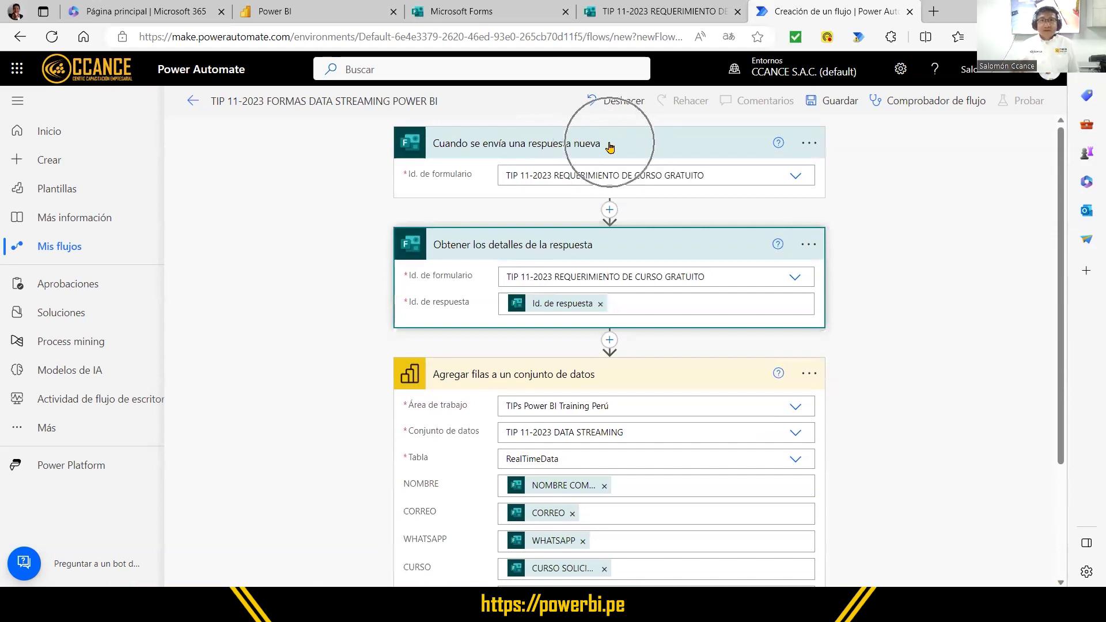
{"action": "key", "text": "ctrl"}
{"action": "key", "text": "ctrl"}
{"action": "key", "text": "ctrl"}
{"action": "key", "text": "ctrl"}
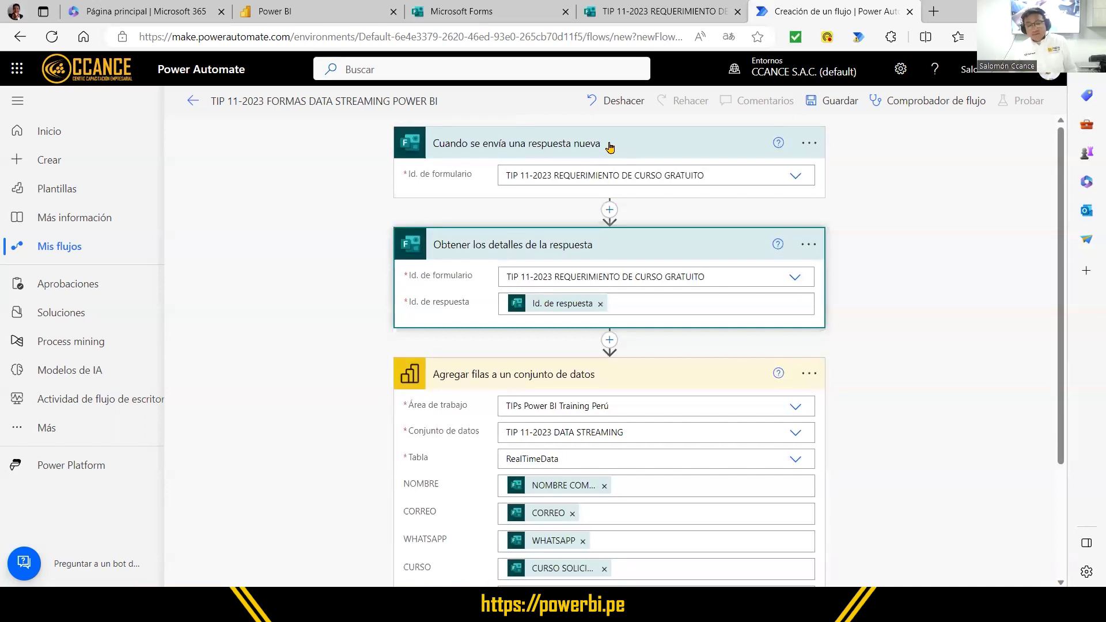
{"action": "key", "text": "ctrl"}
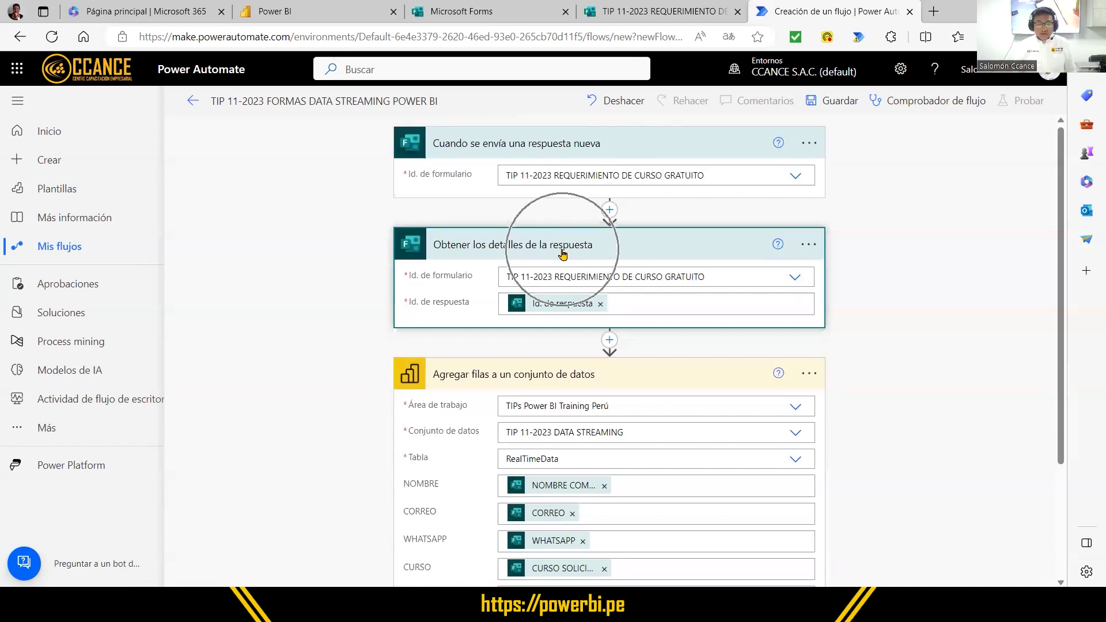
{"action": "key", "text": "ctrl"}
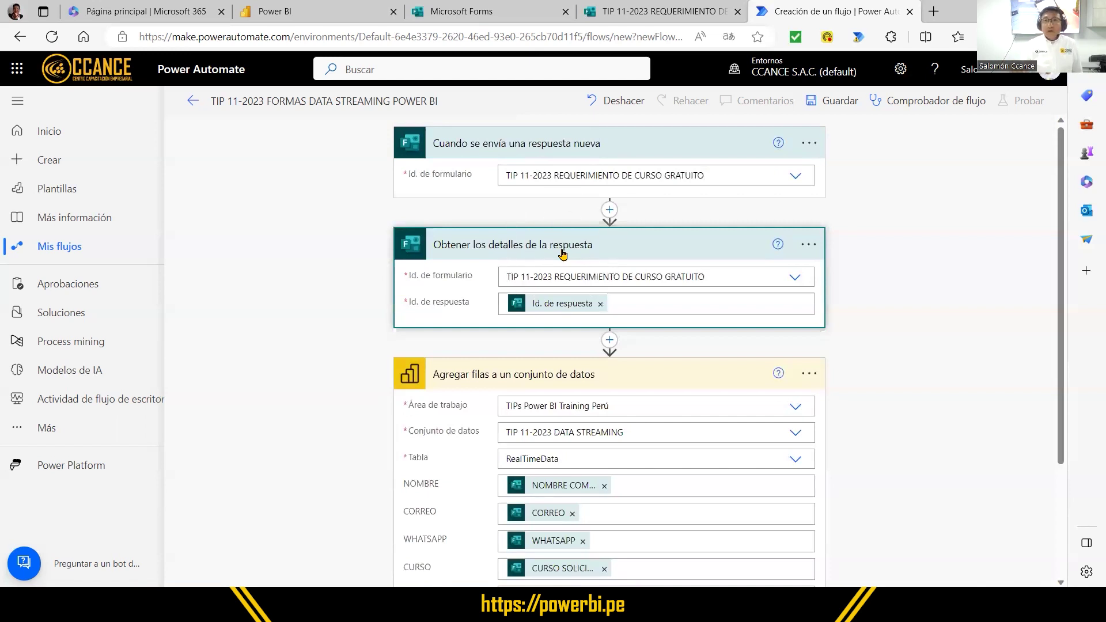
{"action": "key", "text": "ctrl"}
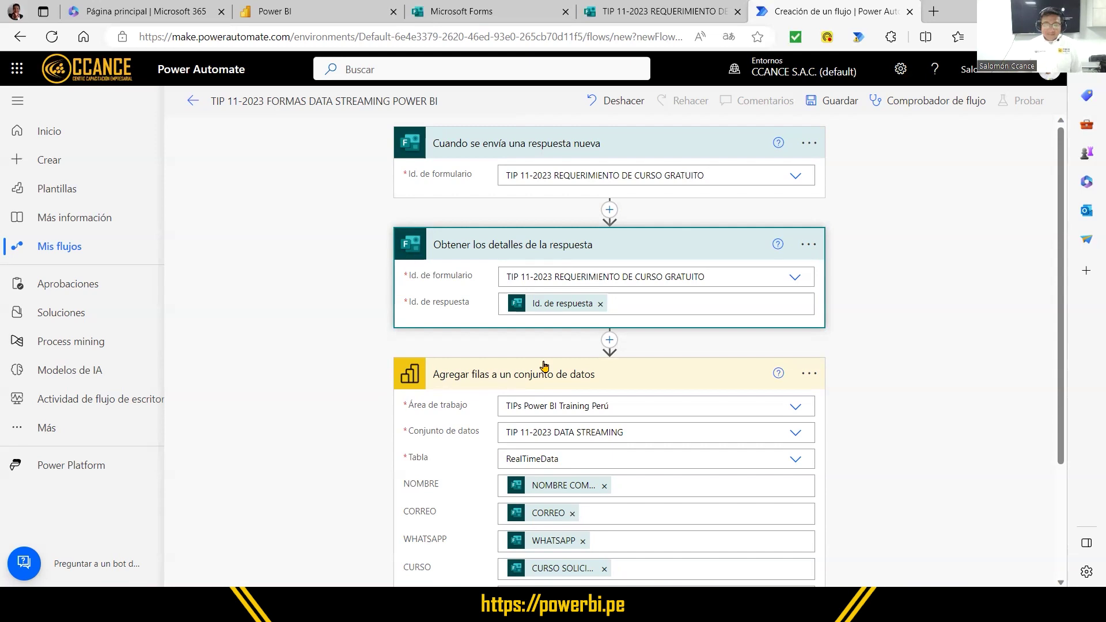
- Save the flow and open Power BI Desktop
{"action": "left_click", "coordinate": [839, 101]}
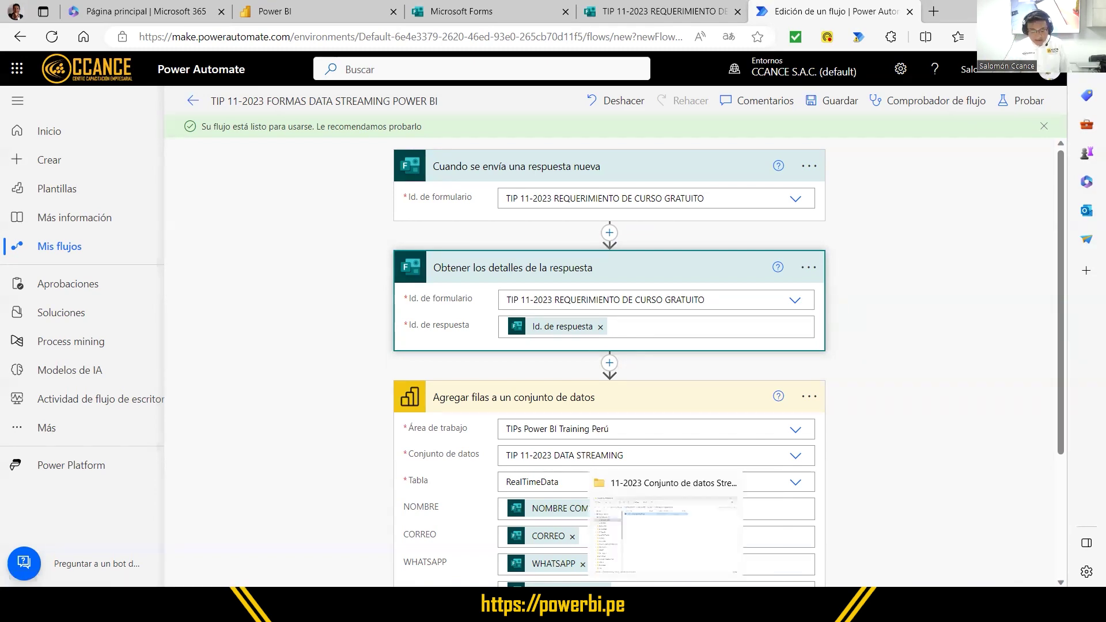
{"action": "key", "text": "super"}
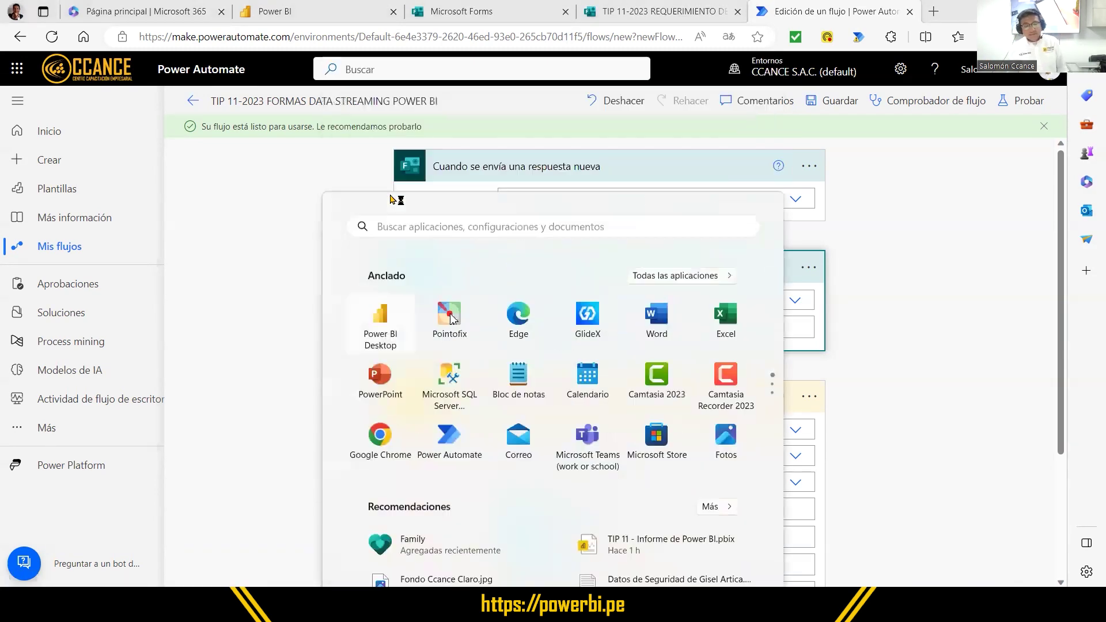
{"action": "left_click", "coordinate": [378, 316]}
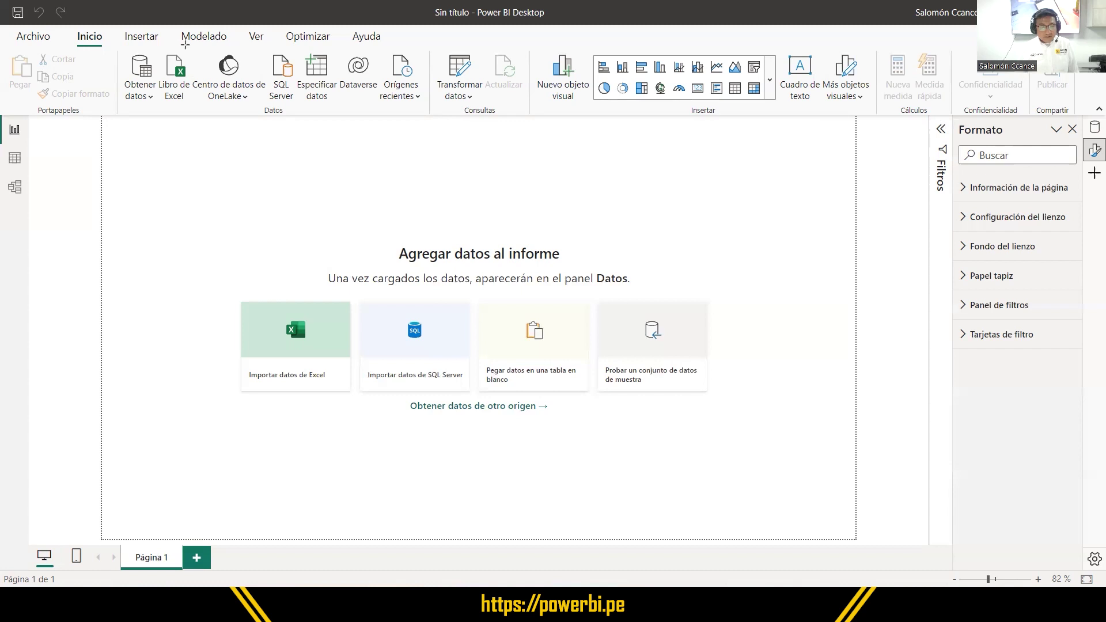
{"action": "left_click_drag", "start_coordinate": [185, 45], "coordinate": [267, 118]}
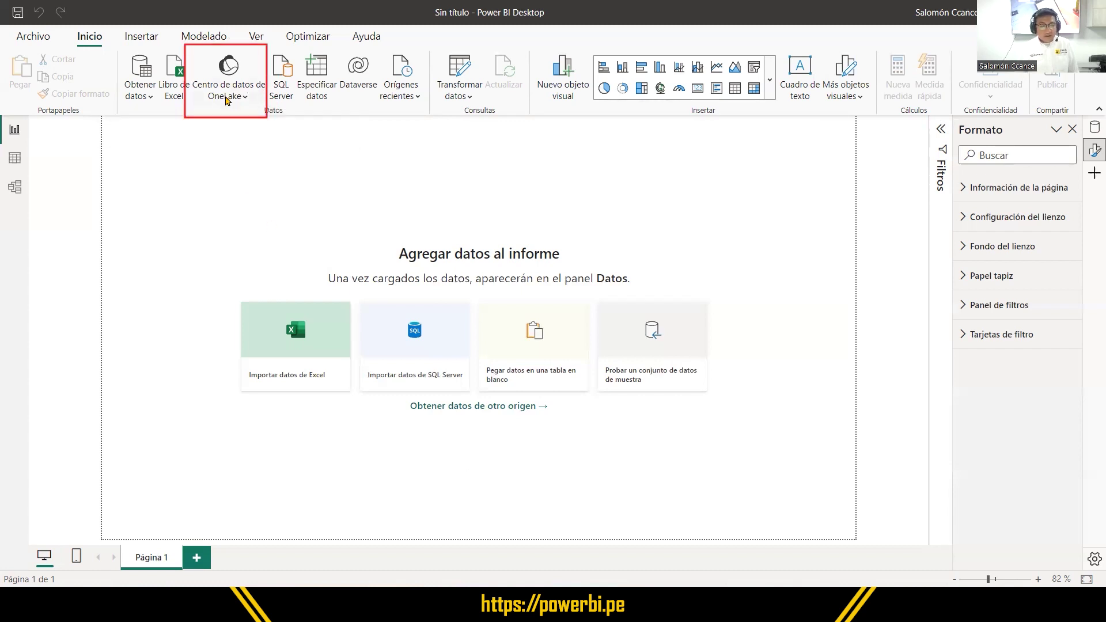
{"action": "left_click", "coordinate": [228, 99]}
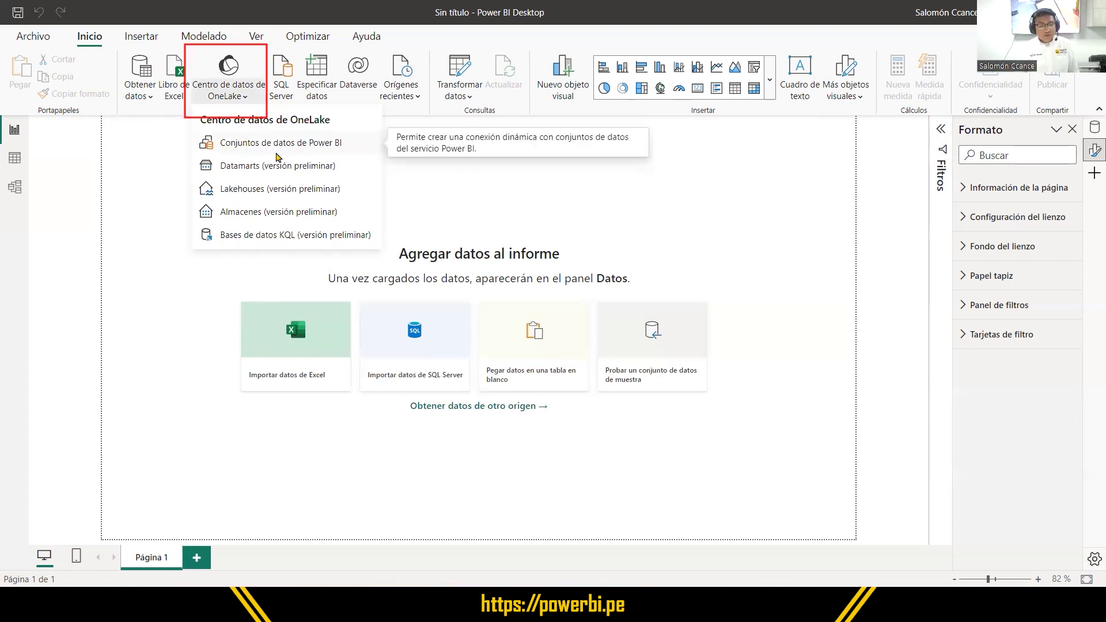
{"action": "left_click", "coordinate": [257, 147]}
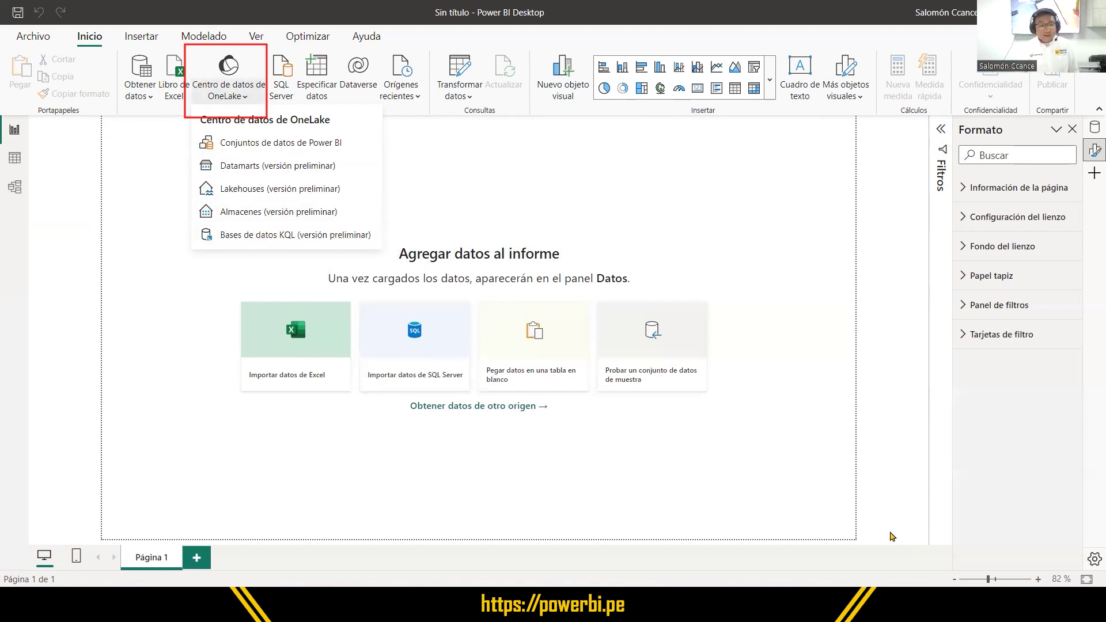
{"action": "left_click", "coordinate": [175, 157]}
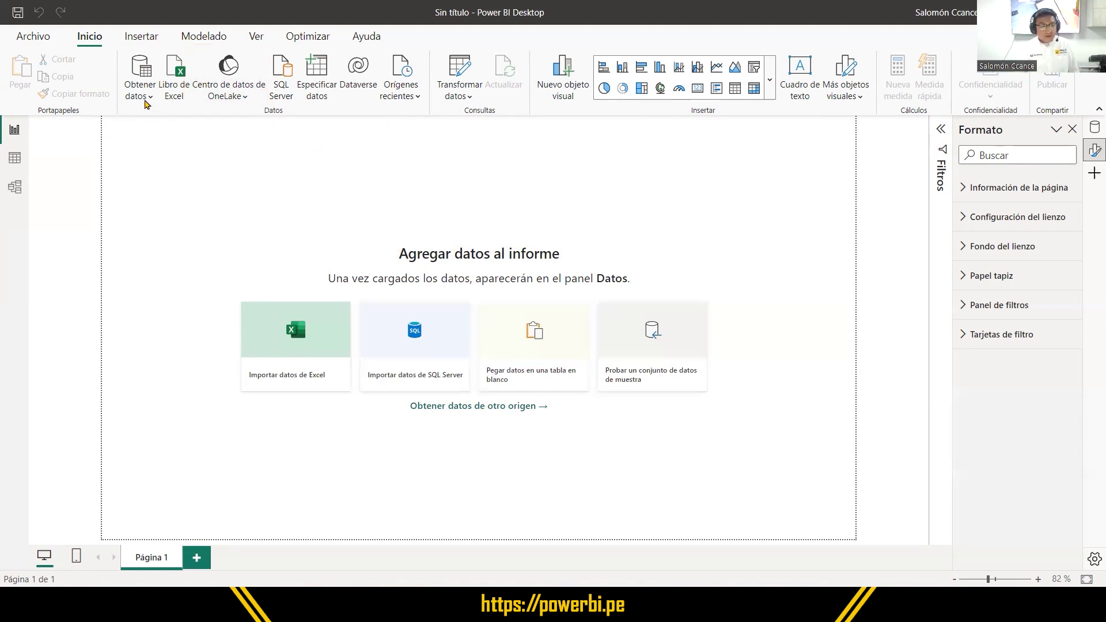
- Connect the report to the Power BI dataset TIP 11-2023 DATA STREAMING from the TIPs Power BI Training Perú workspace
{"action": "left_click", "coordinate": [140, 92]}
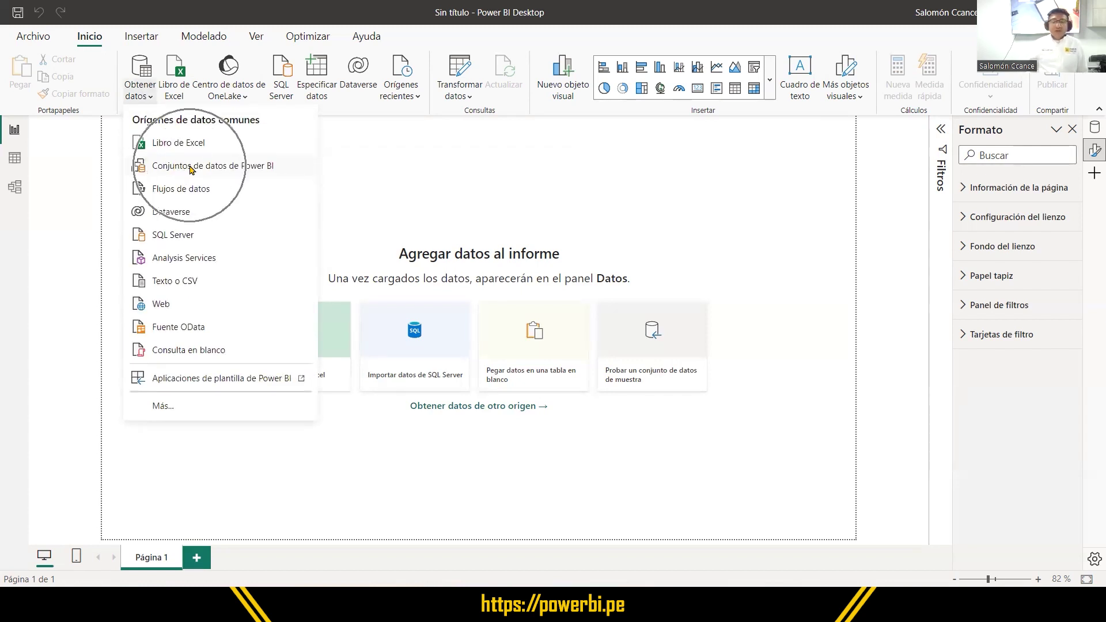
{"action": "left_click", "coordinate": [228, 166]}
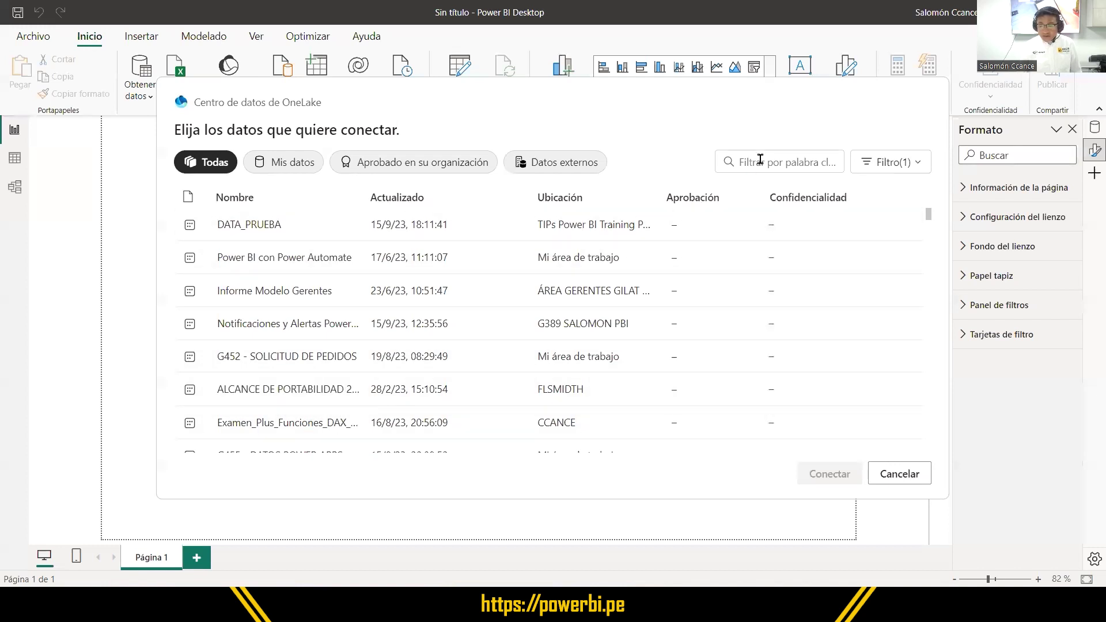
{"action": "left_click", "coordinate": [811, 156]}
{"action": "type", "text": "ti"}
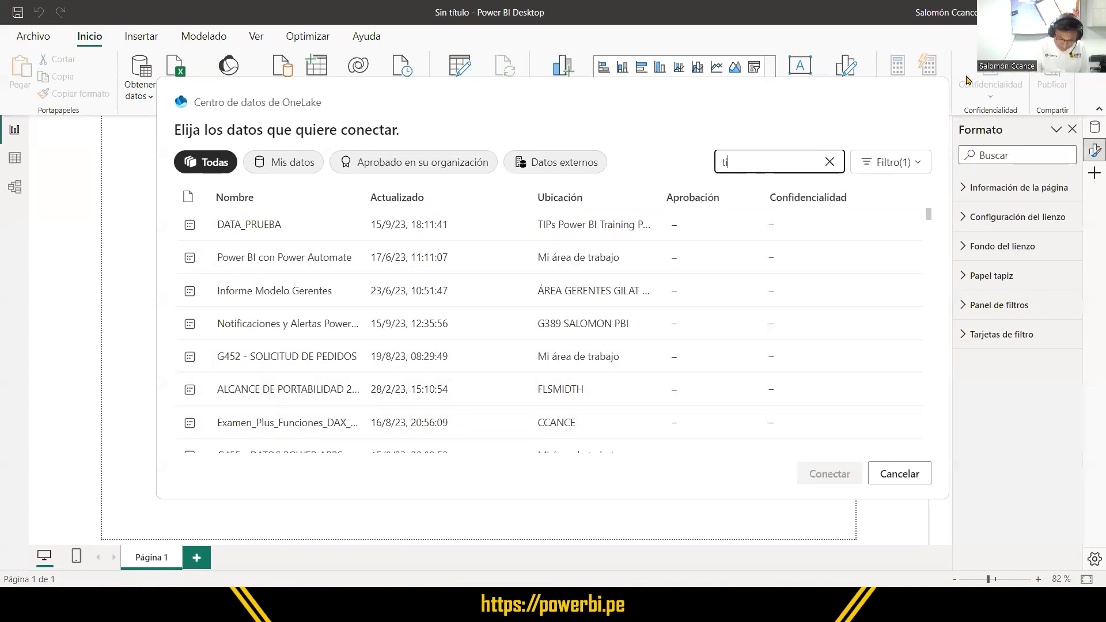
{"action": "type", "text": "p 11-2023"}
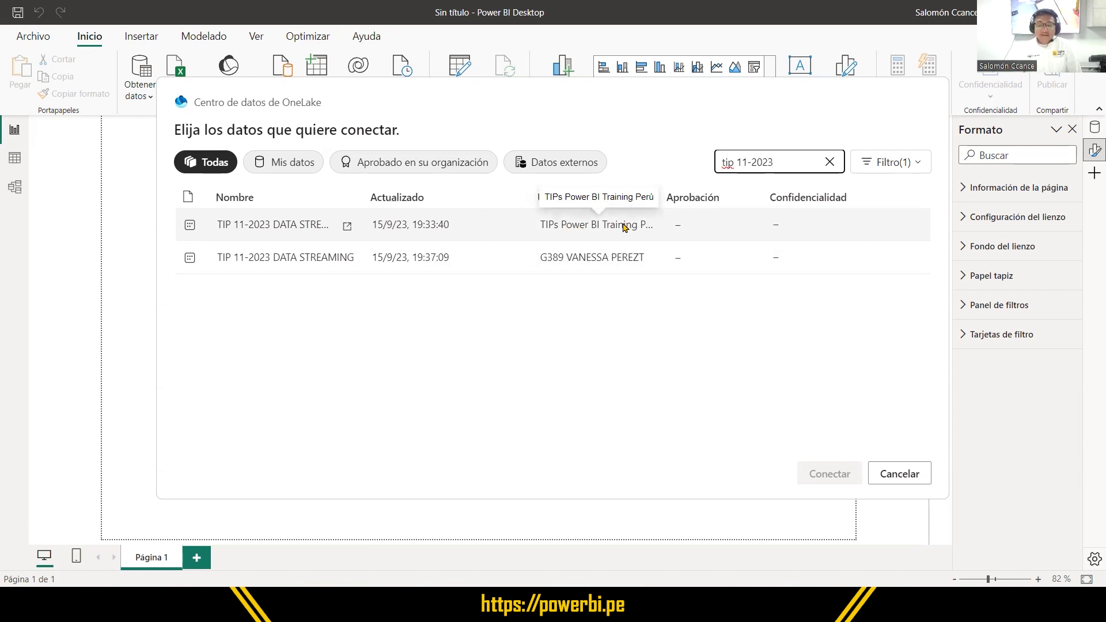
{"action": "left_click", "coordinate": [289, 226]}
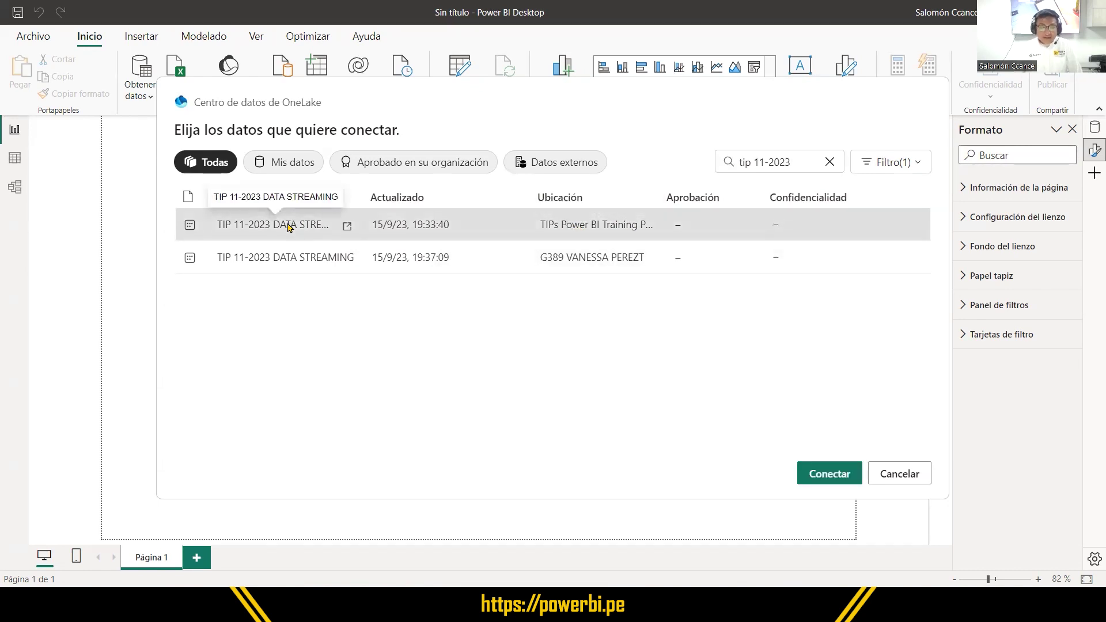
{"action": "left_click", "coordinate": [836, 476]}
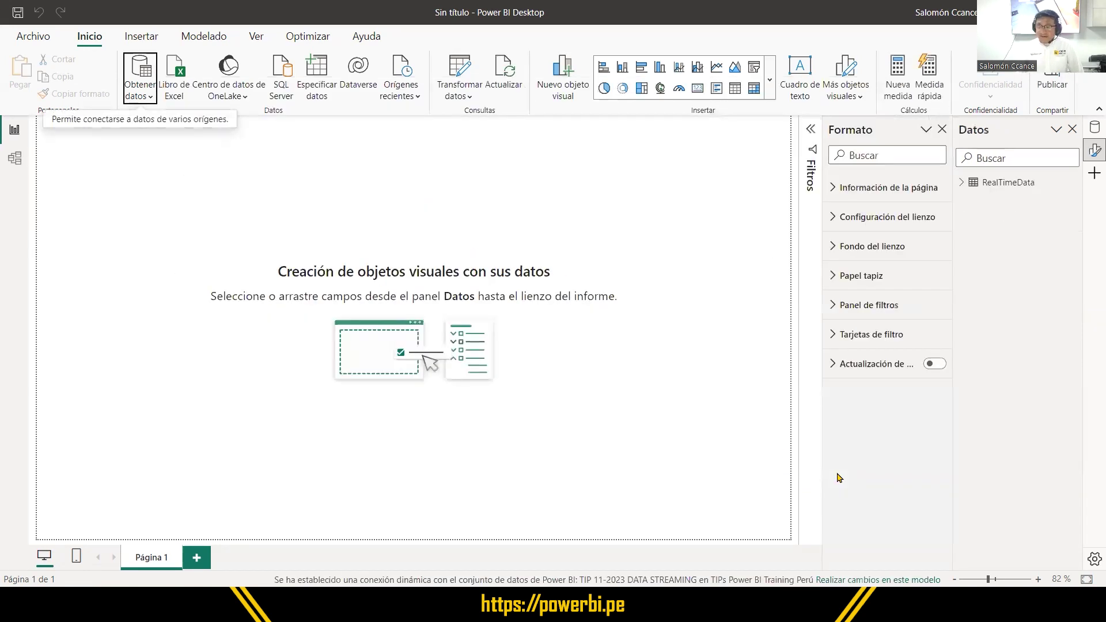
- Create a table visual from the RealTimeData field NOMBRE, resize it and move it down on the page
{"action": "left_click", "coordinate": [960, 183]}
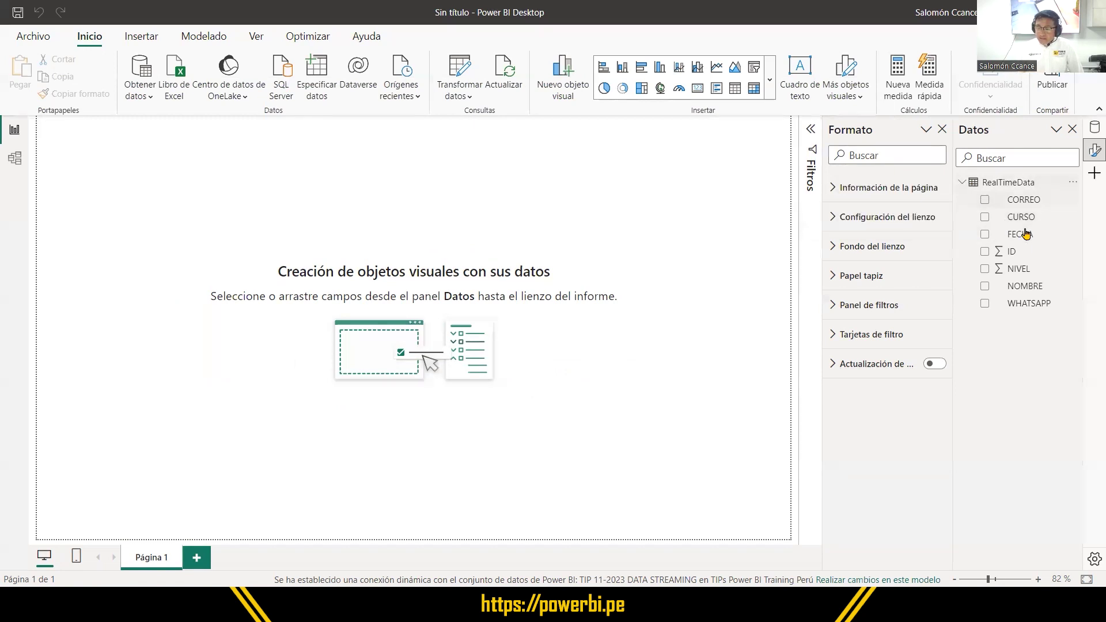
{"action": "left_click_drag", "start_coordinate": [1023, 288], "coordinate": [153, 185]}
{"action": "left_click_drag", "start_coordinate": [219, 305], "coordinate": [224, 320]}
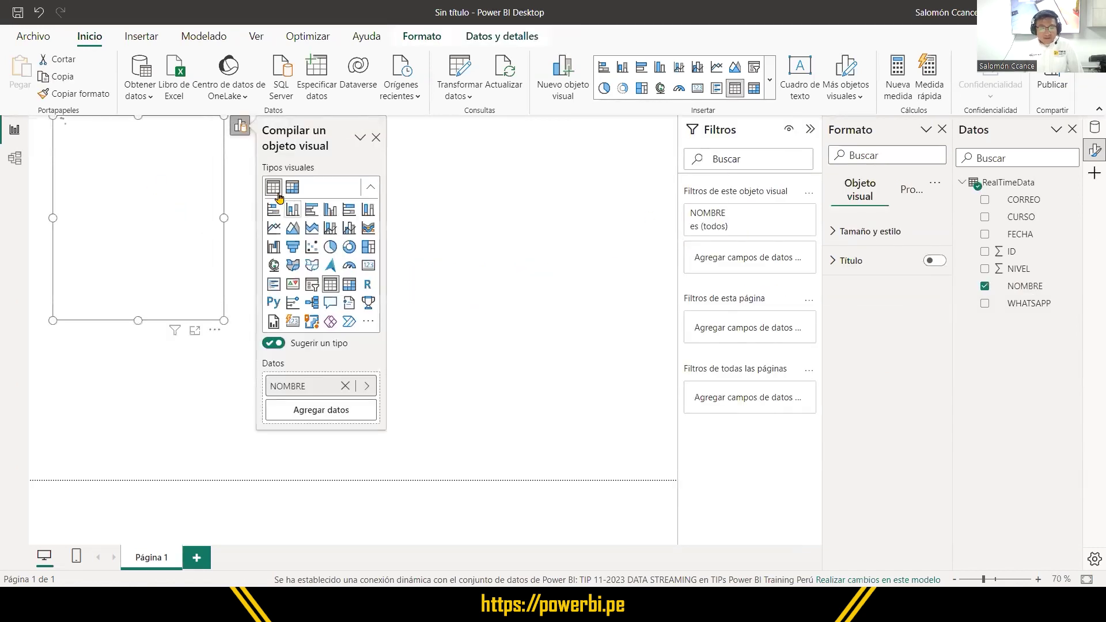
{"action": "left_click_drag", "start_coordinate": [208, 205], "coordinate": [209, 262]}
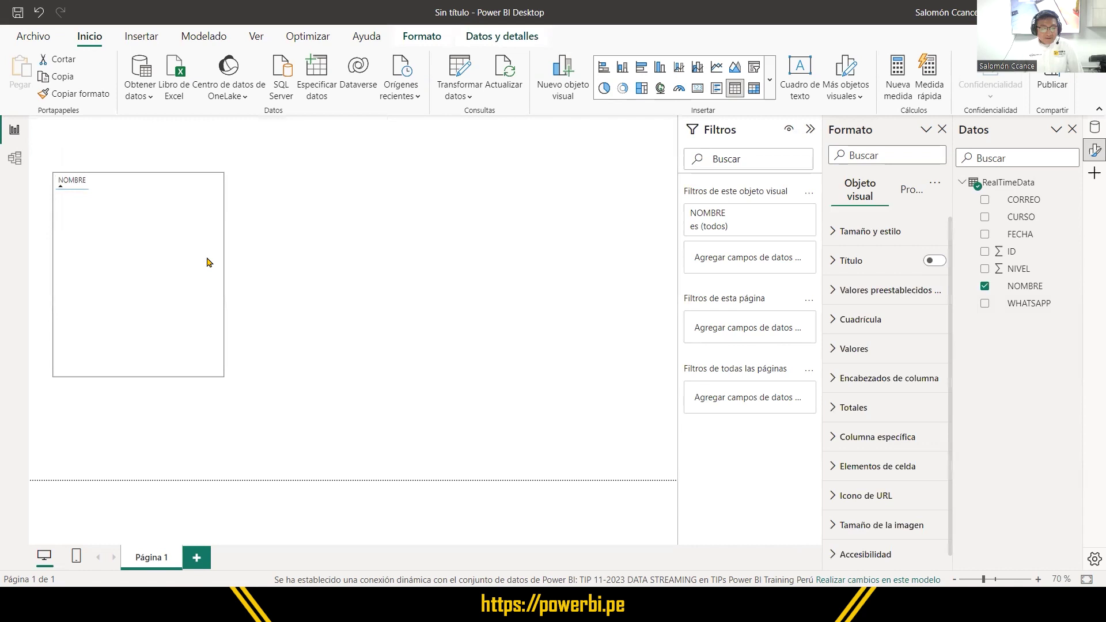
{"action": "left_click", "coordinate": [111, 213]}
- Add the fields CURSO, NIVEL and FECHA to the table visual and enlarge it
{"action": "left_click_drag", "start_coordinate": [1021, 217], "coordinate": [275, 275]}
{"action": "left_click_drag", "start_coordinate": [1019, 268], "coordinate": [230, 206]}
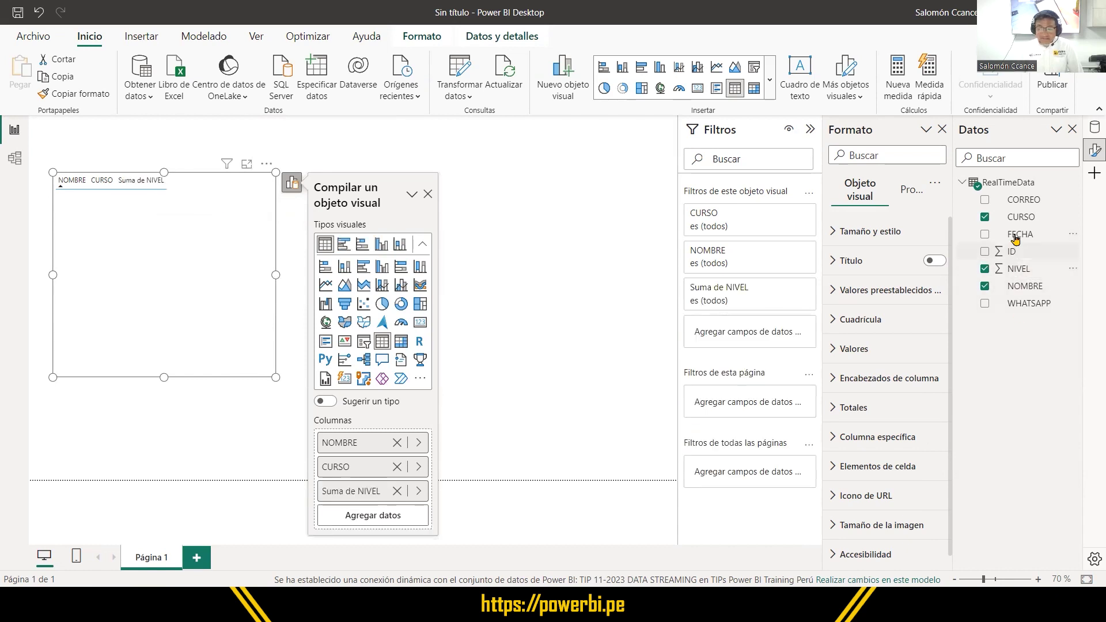
{"action": "left_click_drag", "start_coordinate": [1019, 234], "coordinate": [230, 211]}
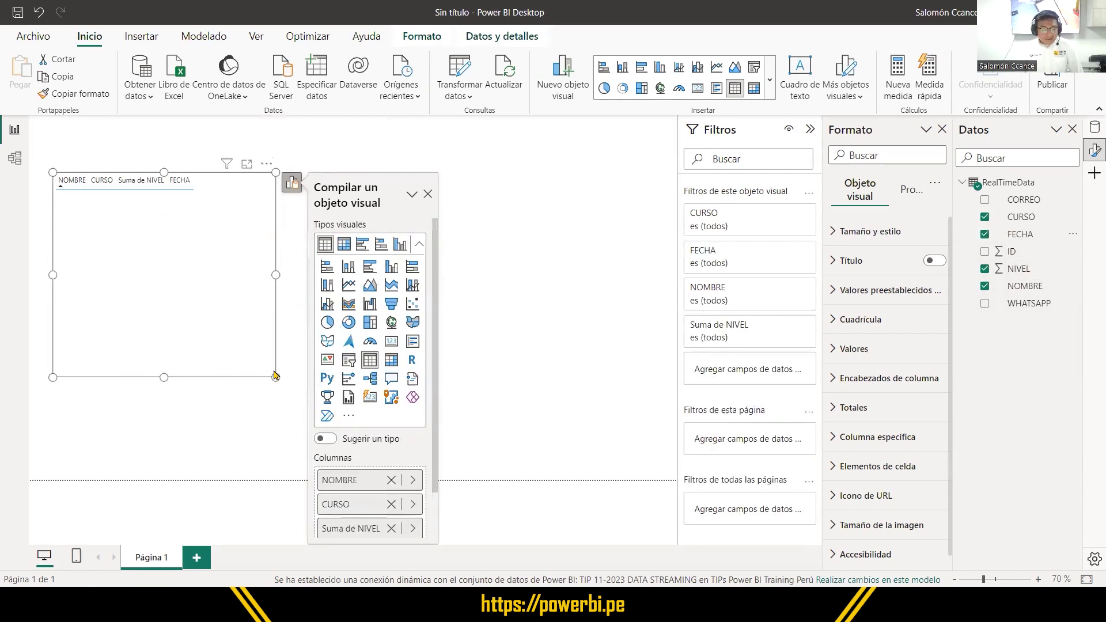
{"action": "left_click_drag", "start_coordinate": [276, 377], "coordinate": [322, 402]}
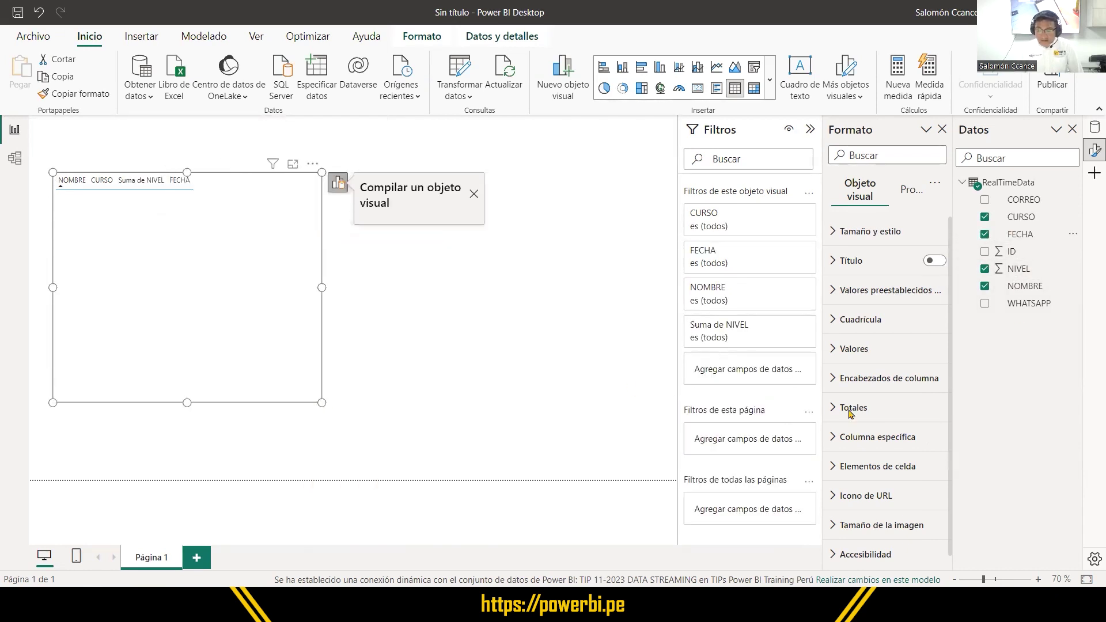
- Set the aggregation of the table's NIVEL column to "No resumir"
{"action": "scroll", "coordinate": [436, 478], "scroll_direction": "down", "scroll_amount": 1}
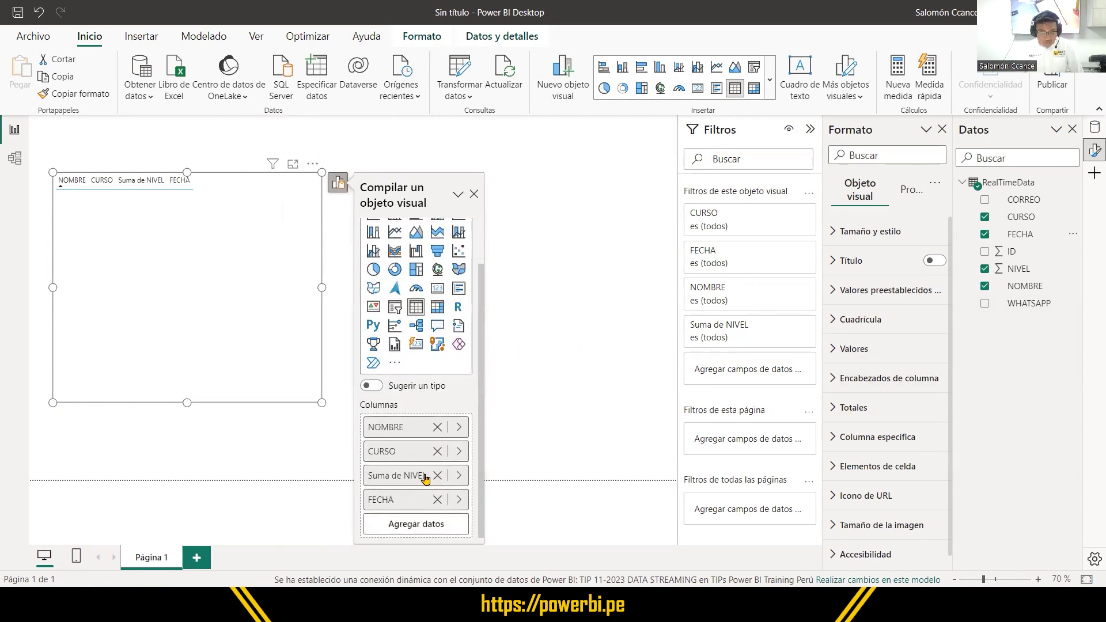
{"action": "left_click", "coordinate": [426, 476]}
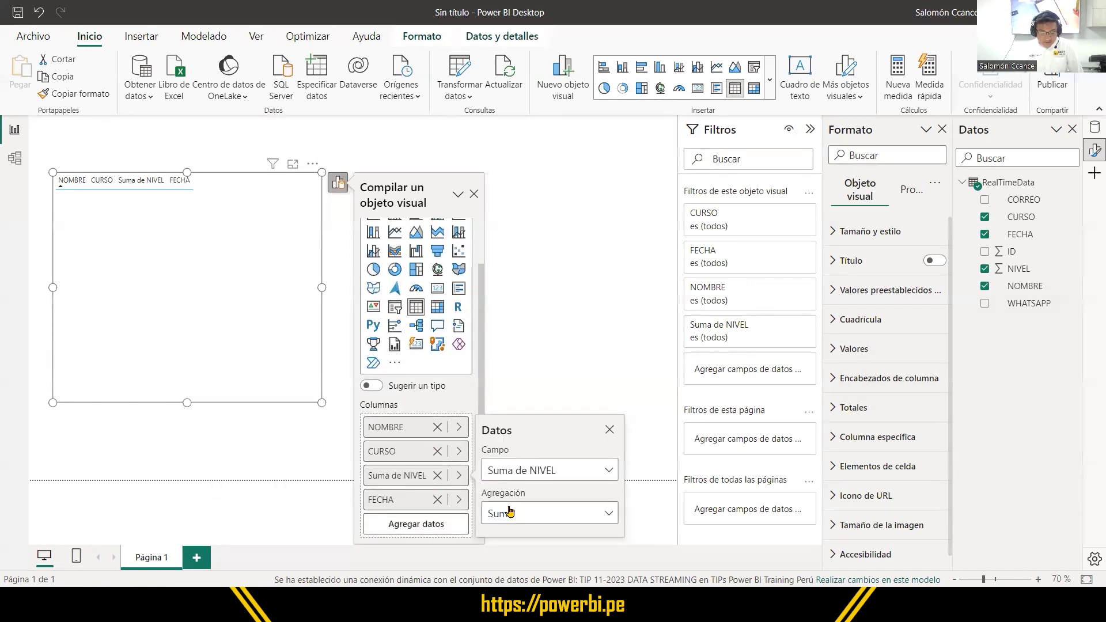
{"action": "left_click", "coordinate": [511, 512]}
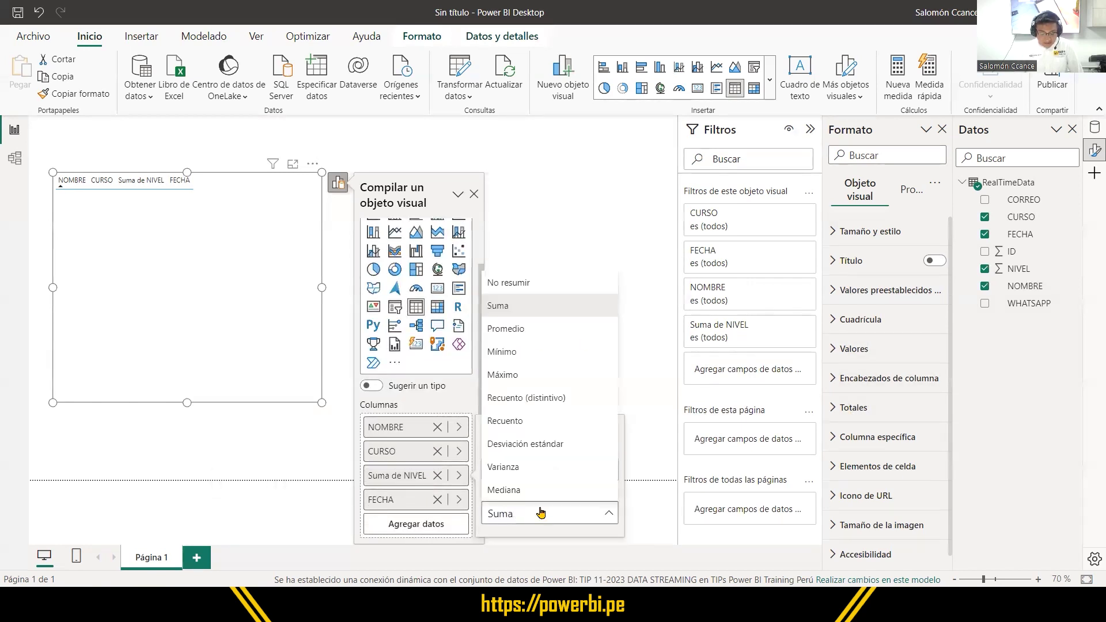
{"action": "left_click", "coordinate": [525, 287]}
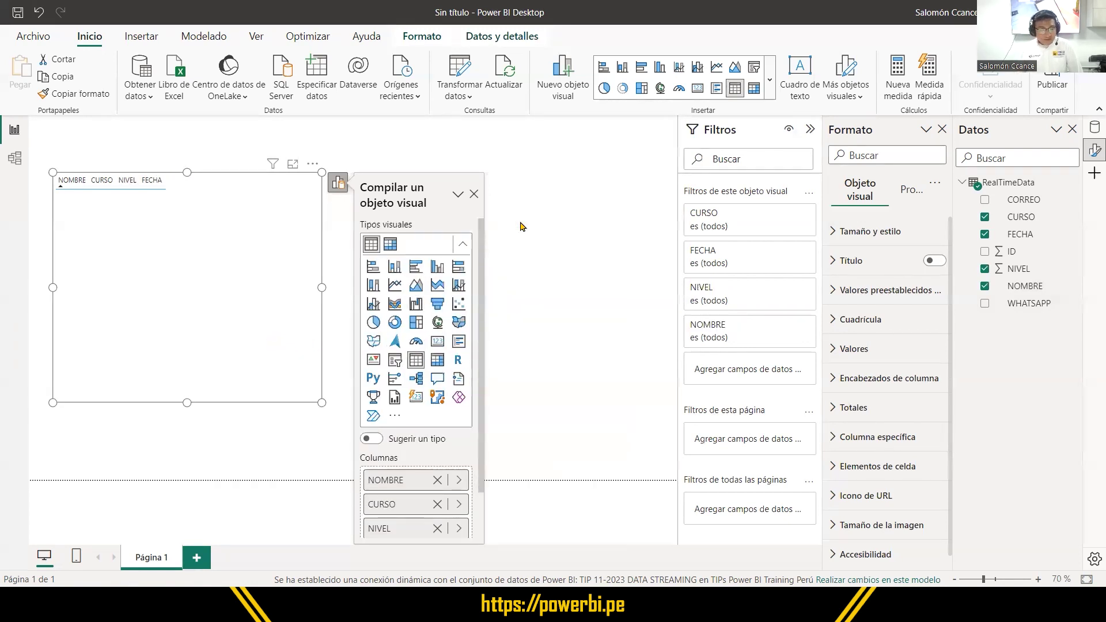
- Switch to Notepad to show the highlighted Microsoft Forms link beside the report, and return to Power BI Desktop
{"action": "key", "text": "alt+Tab"}
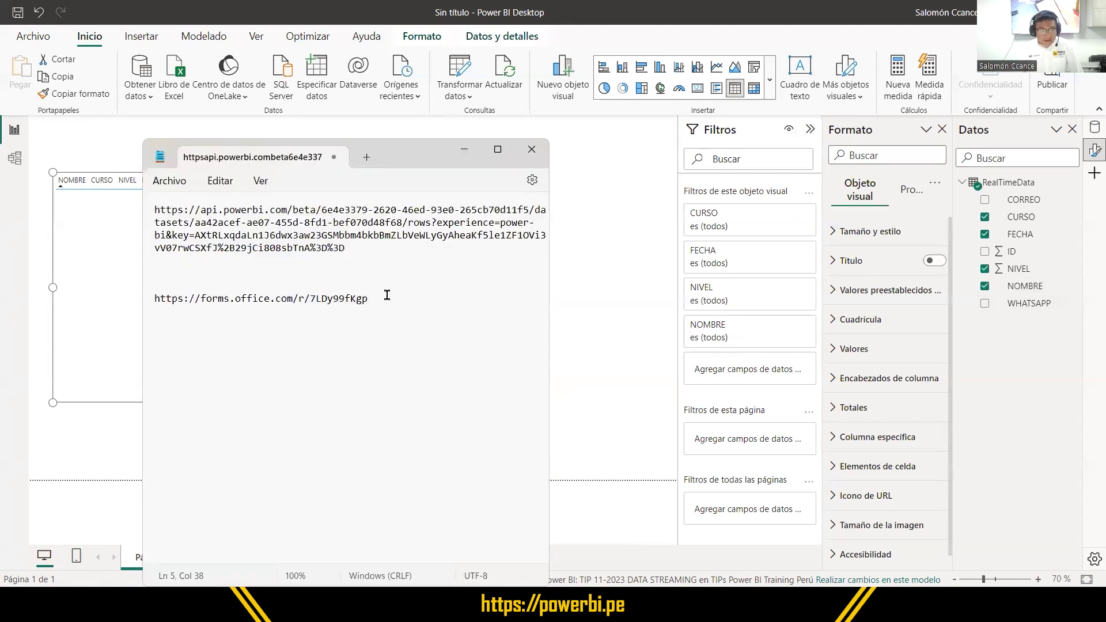
{"action": "triple_click", "coordinate": [165, 296]}
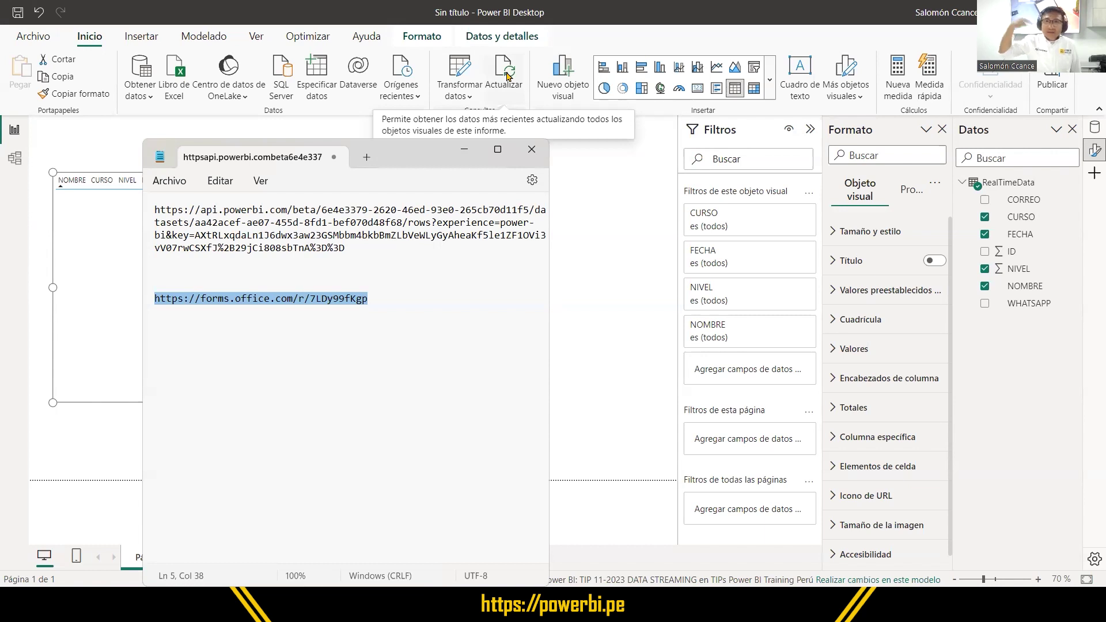
{"action": "left_click_drag", "start_coordinate": [393, 163], "coordinate": [772, 156]}
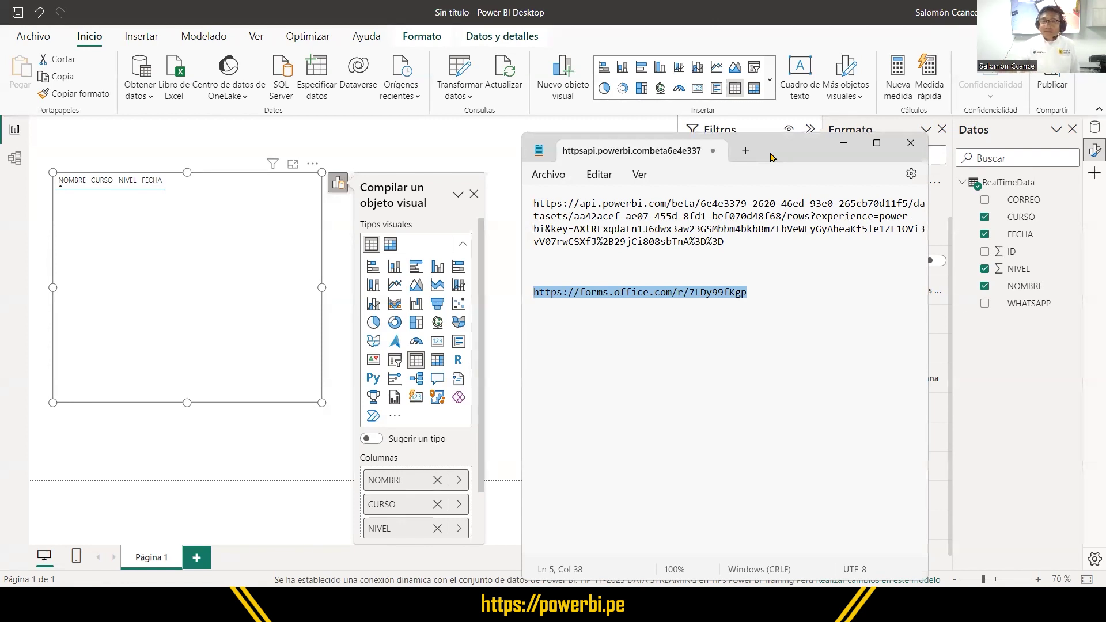
{"action": "key", "text": "alt+Tab"}
{"action": "key", "text": "alt+Tab"}
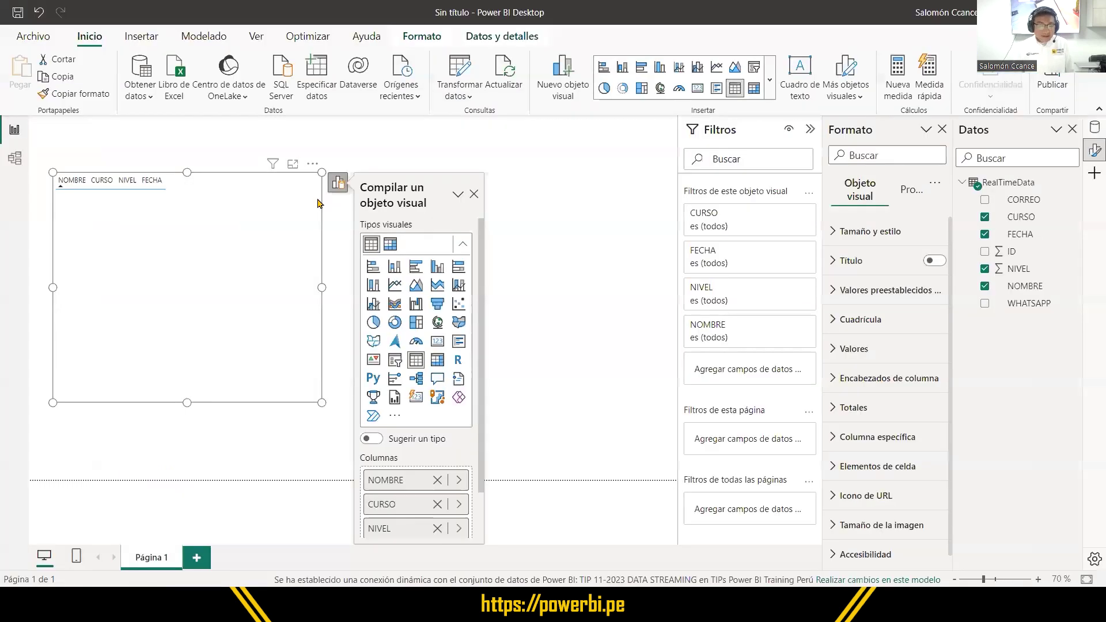
- Refresh the report data and widen the table visual so the FECHA column fits completely
{"action": "left_click", "coordinate": [505, 67]}
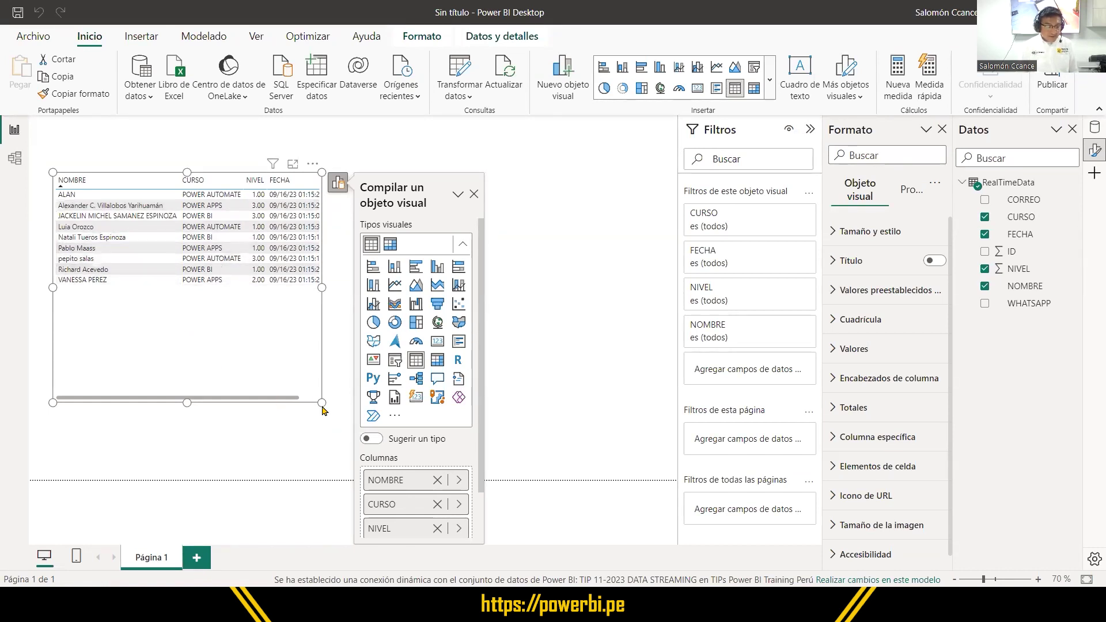
{"action": "left_click_drag", "start_coordinate": [322, 406], "coordinate": [561, 413]}
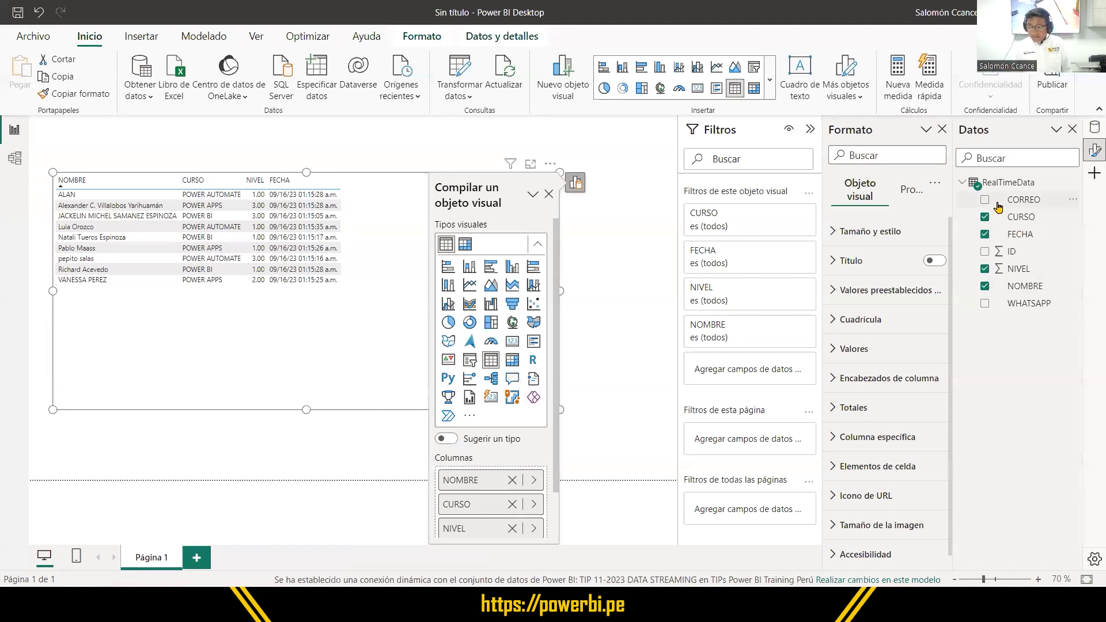
- Add the ID field to the table visual and set its aggregation to "No resumir"
{"action": "left_click_drag", "start_coordinate": [1009, 254], "coordinate": [387, 217]}
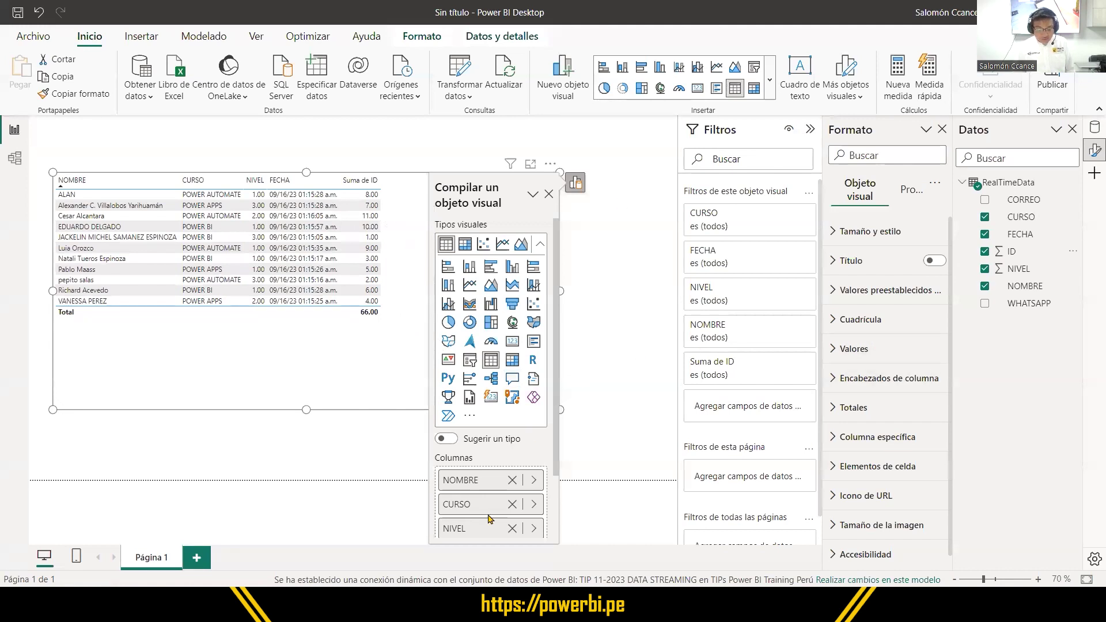
{"action": "scroll", "coordinate": [489, 518], "scroll_direction": "down", "scroll_amount": 2}
{"action": "left_click", "coordinate": [533, 499]}
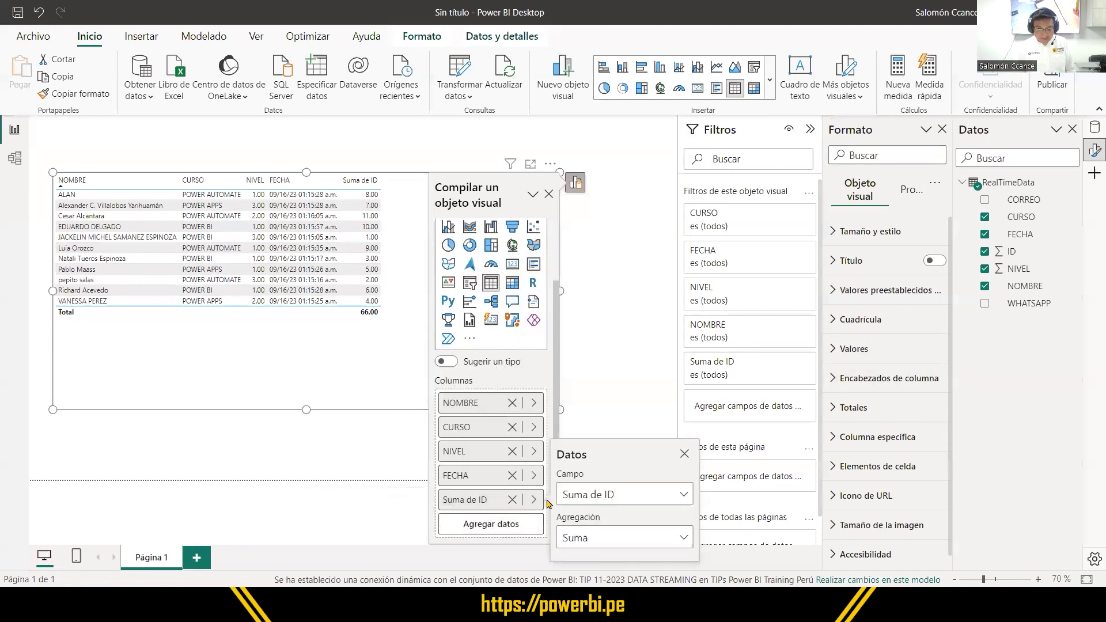
{"action": "left_click", "coordinate": [599, 537]}
{"action": "left_click", "coordinate": [596, 310]}
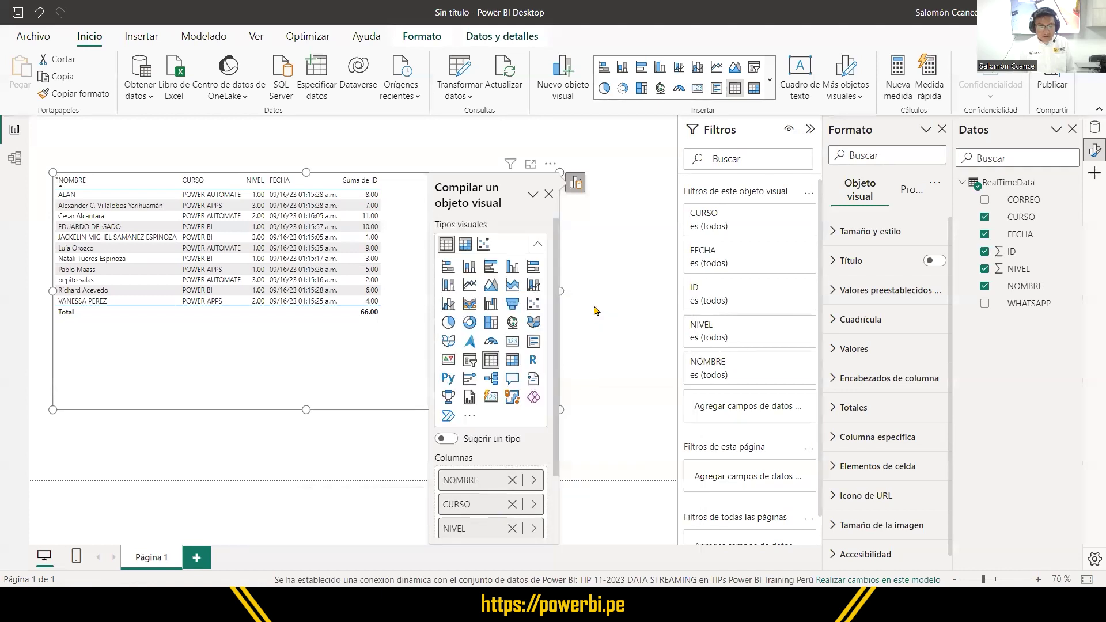
- Make ID the first column of the table and add the fields CORREO and WHATSAPP
{"action": "scroll", "coordinate": [521, 504], "scroll_direction": "down", "scroll_amount": 2}
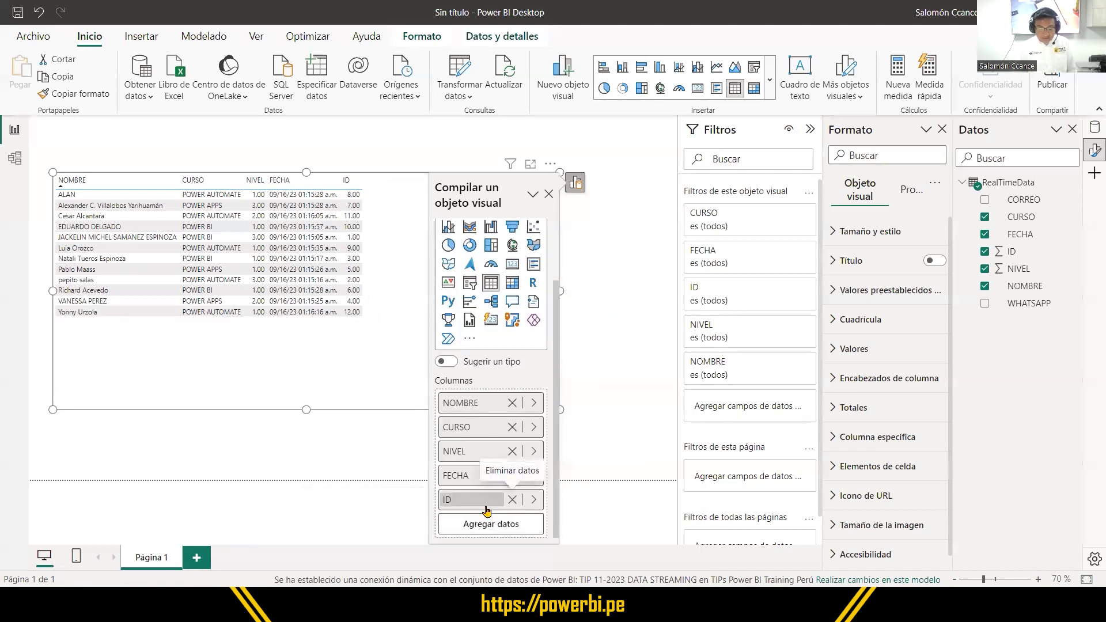
{"action": "left_click_drag", "start_coordinate": [487, 511], "coordinate": [487, 395]}
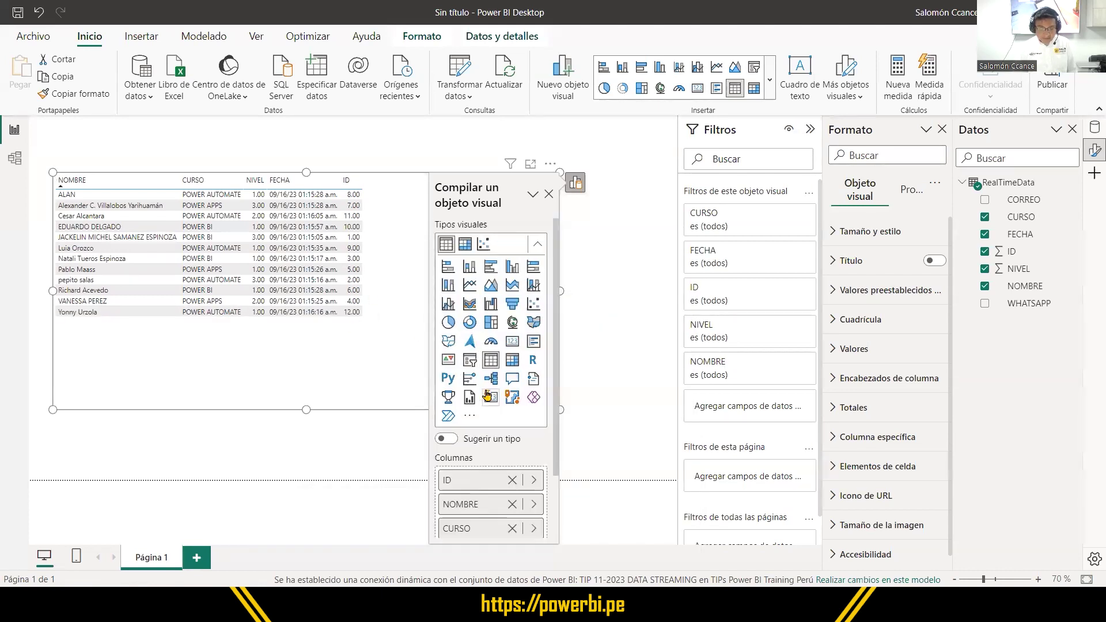
{"action": "left_click", "coordinate": [985, 200]}
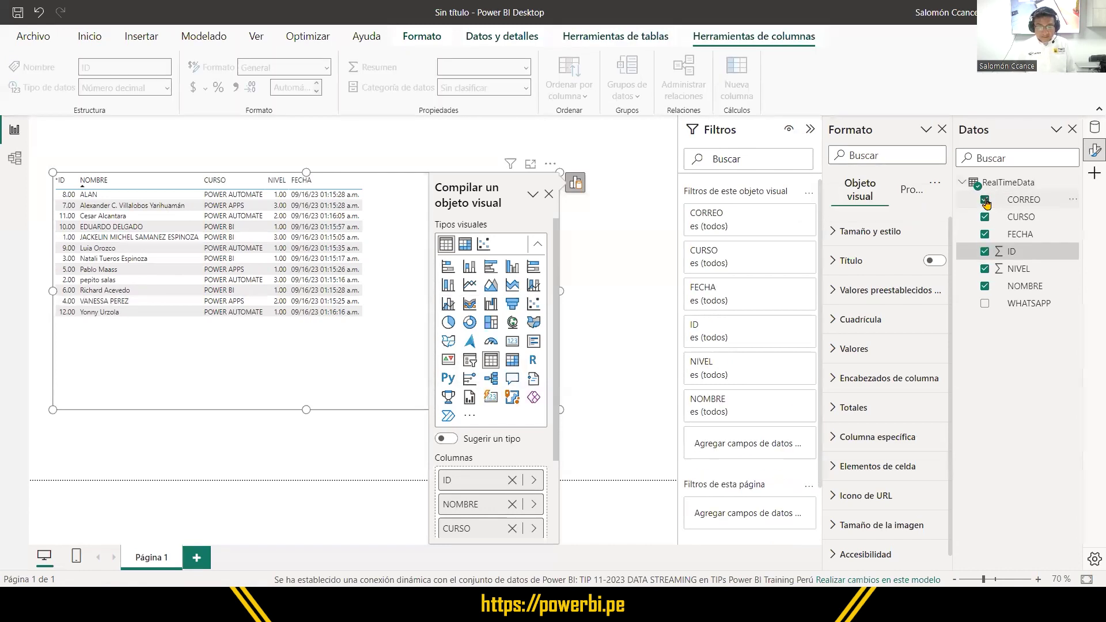
{"action": "left_click", "coordinate": [985, 304]}
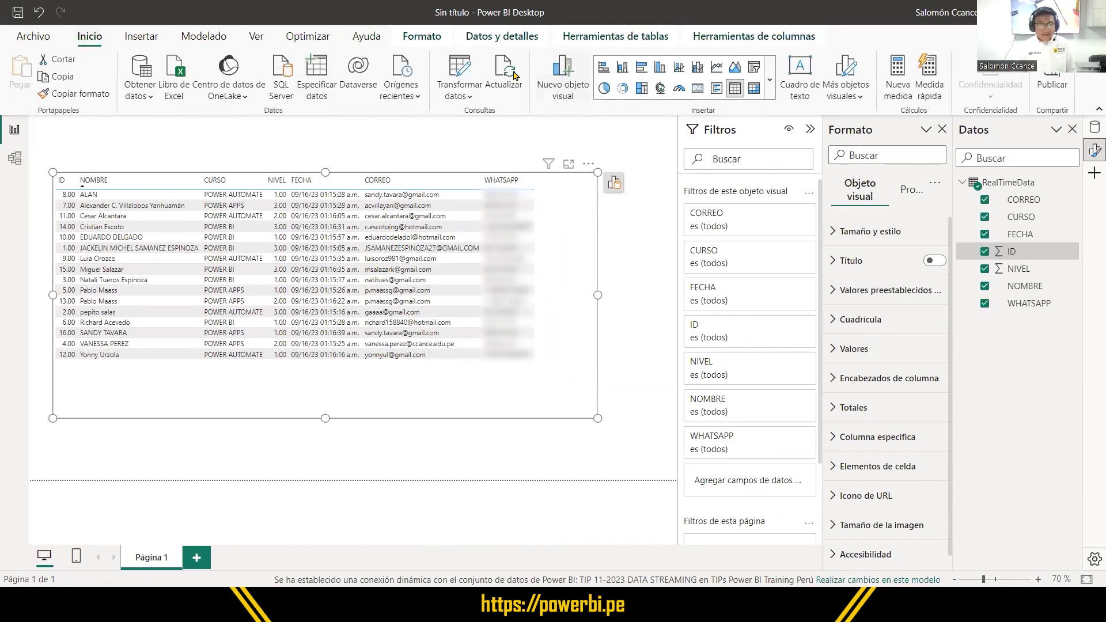
- Refresh the report data and sort the table in ascending order of ID
{"action": "left_click", "coordinate": [503, 76]}
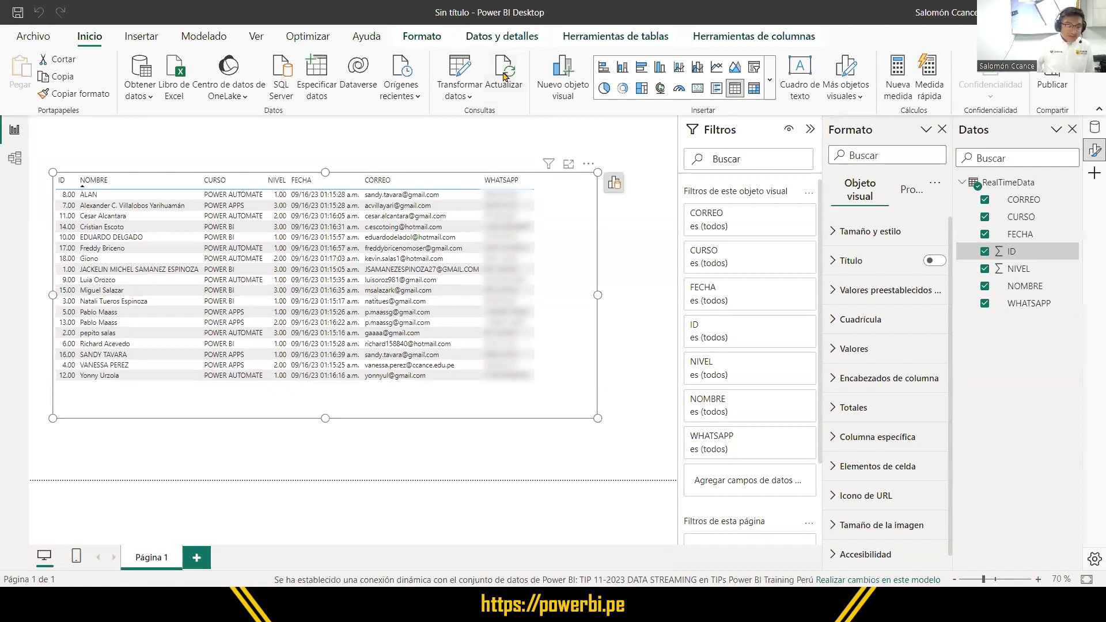
{"action": "left_click", "coordinate": [63, 181]}
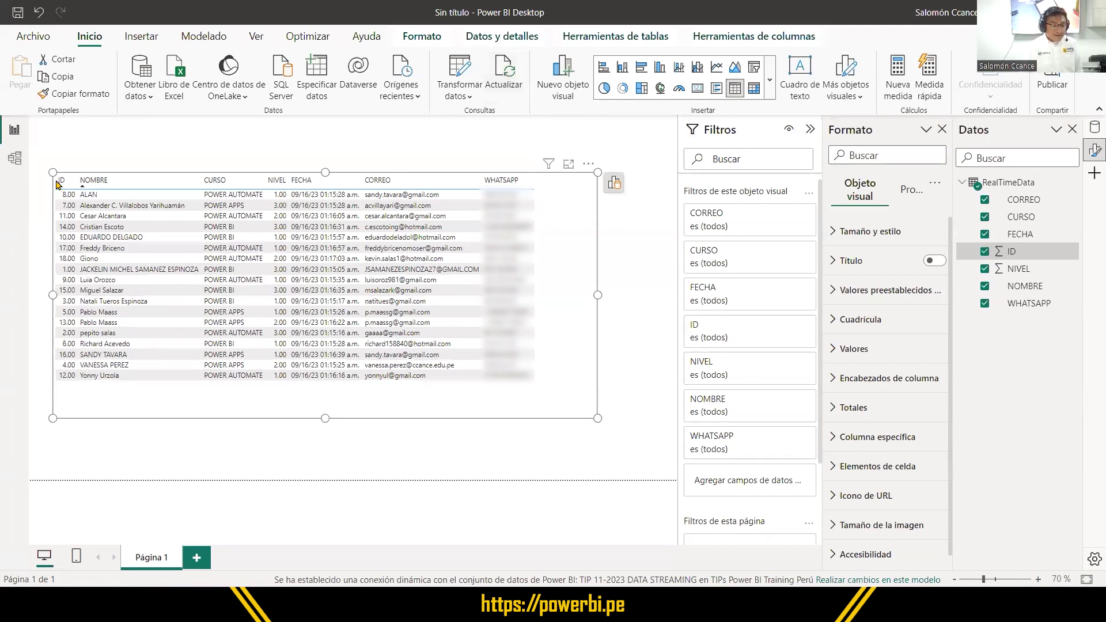
{"action": "left_click", "coordinate": [506, 75]}
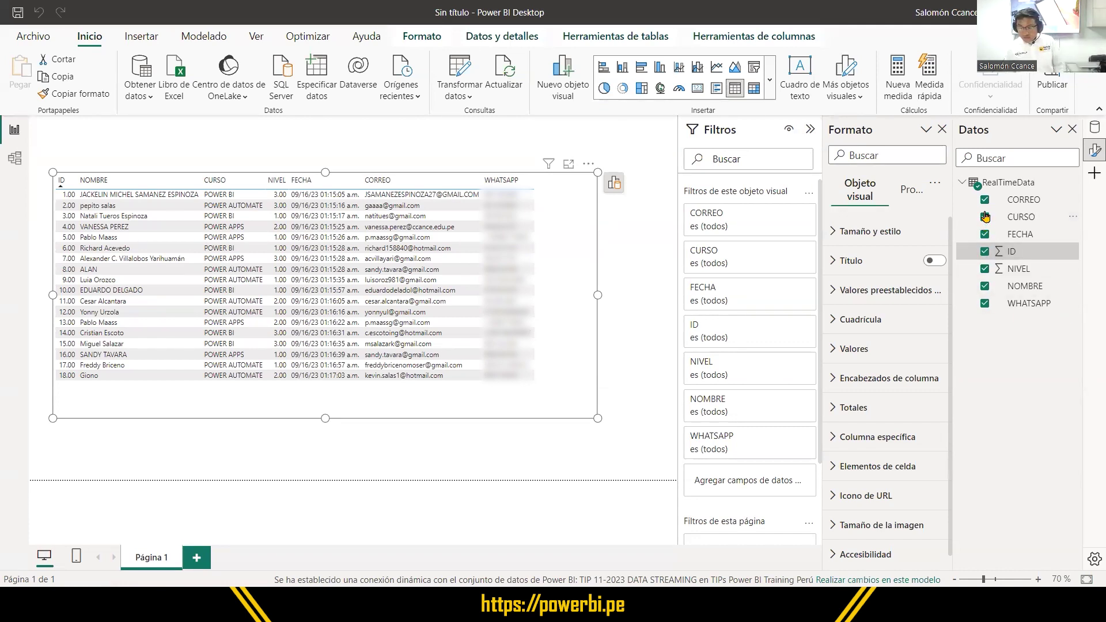
- Remove the WHATSAPP column from the table and move the visual up to free space below it
{"action": "left_click", "coordinate": [985, 304]}
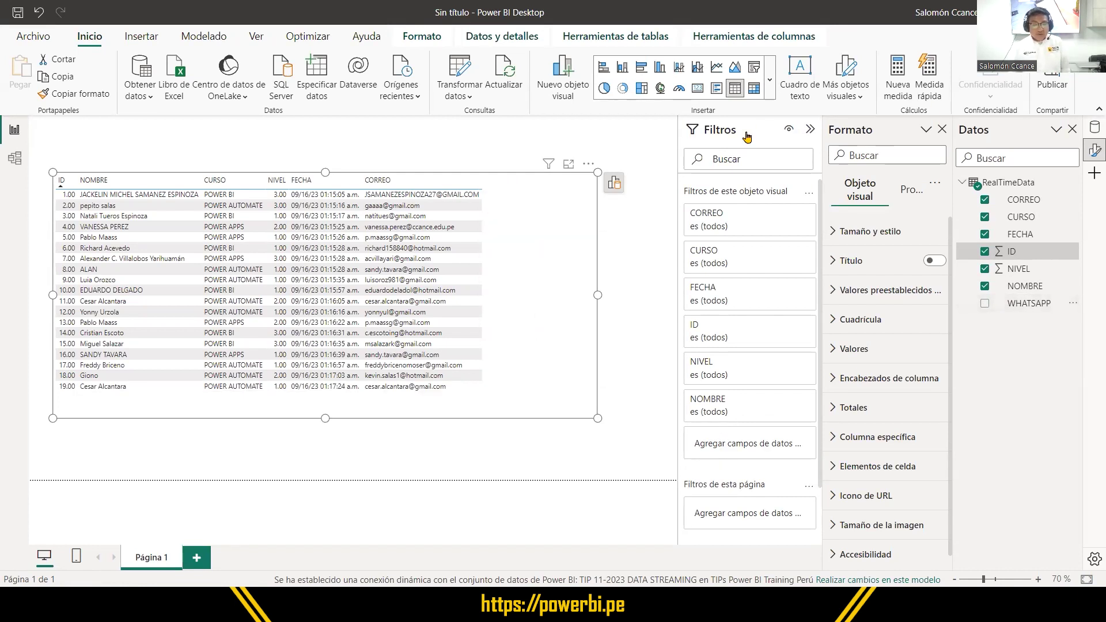
{"action": "left_click_drag", "start_coordinate": [582, 172], "coordinate": [582, 115]}
{"action": "left_click_drag", "start_coordinate": [328, 365], "coordinate": [348, 345]}
- Create a line chart below the table with the fields FECHA and ID
{"action": "left_click", "coordinate": [415, 377]}
{"action": "left_click_drag", "start_coordinate": [1030, 240], "coordinate": [341, 446]}
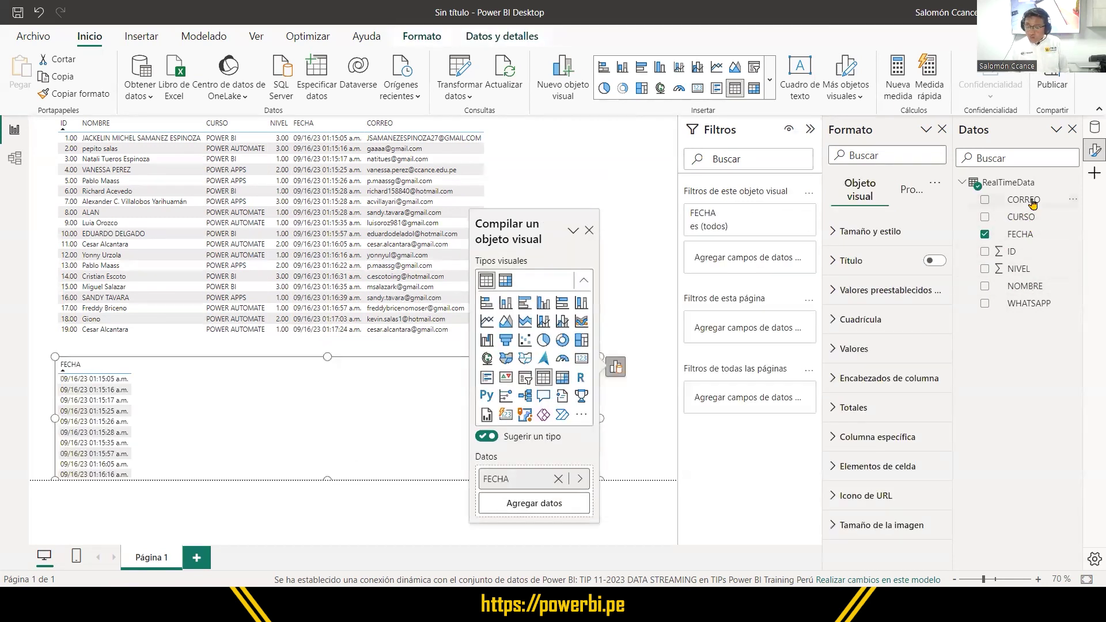
{"action": "left_click_drag", "start_coordinate": [1012, 251], "coordinate": [334, 406]}
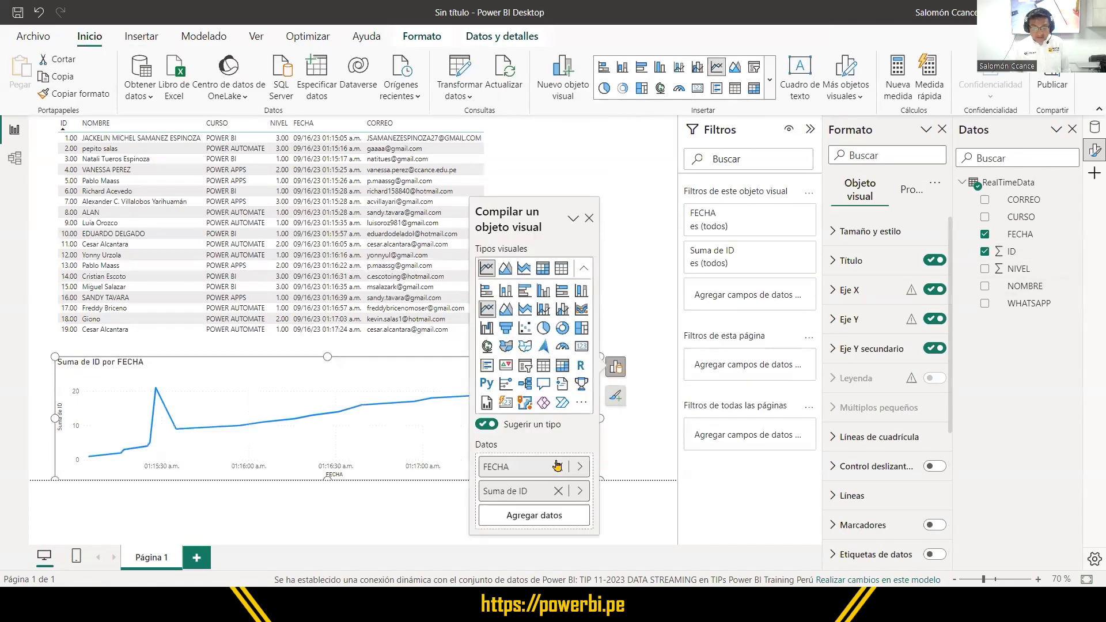
- Change the aggregation of ID in the line chart to Recuento and deselect the chart
{"action": "right_click", "coordinate": [550, 491]}
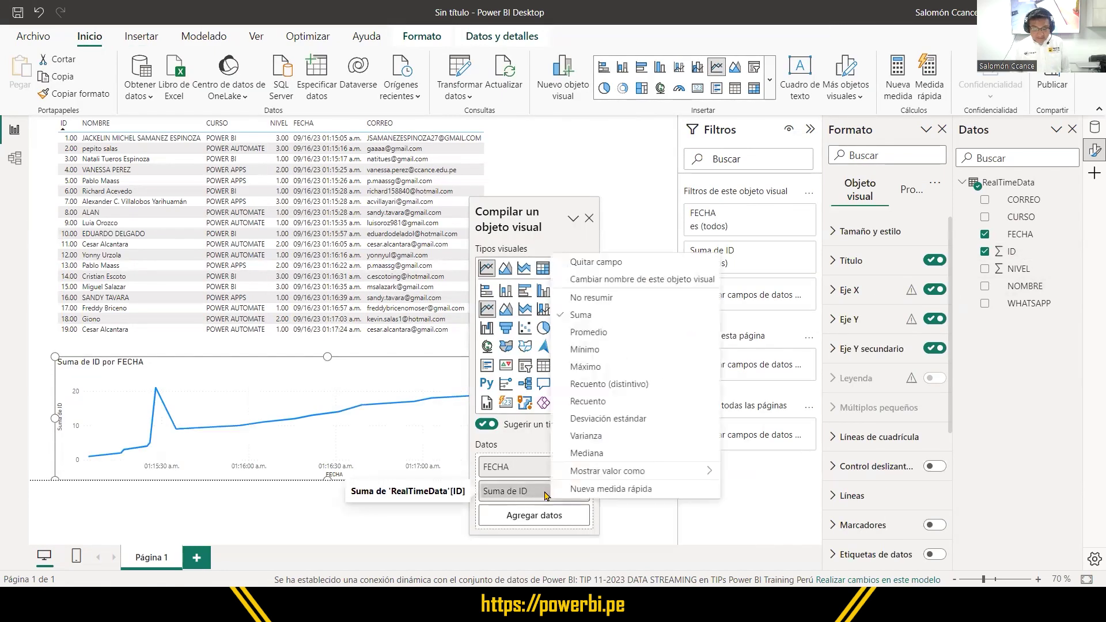
{"action": "left_click", "coordinate": [594, 401]}
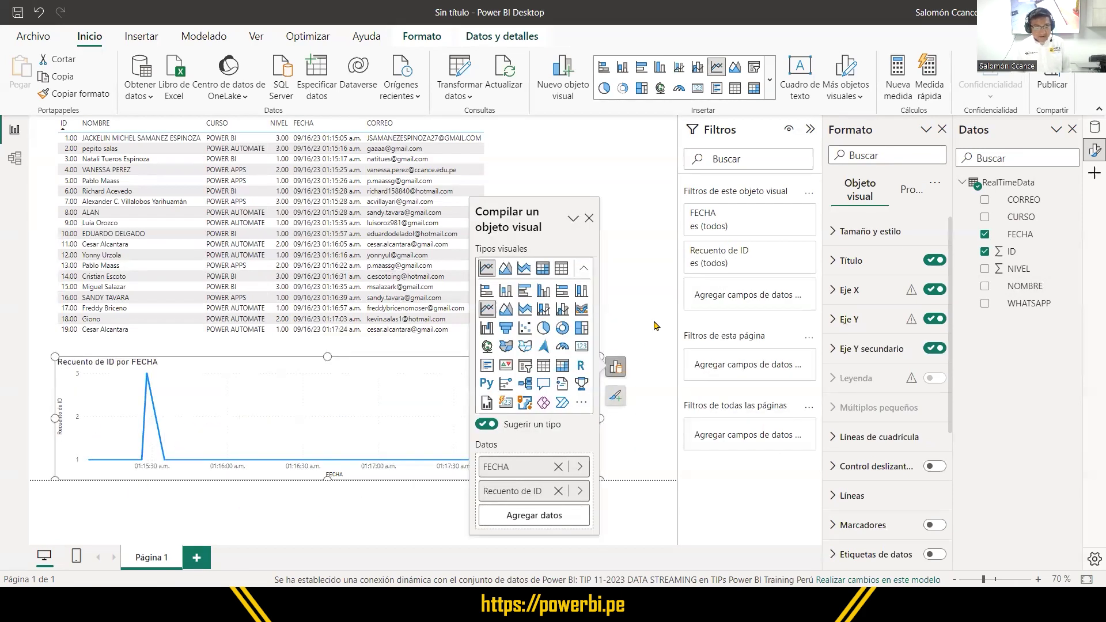
{"action": "key", "text": "Escape"}
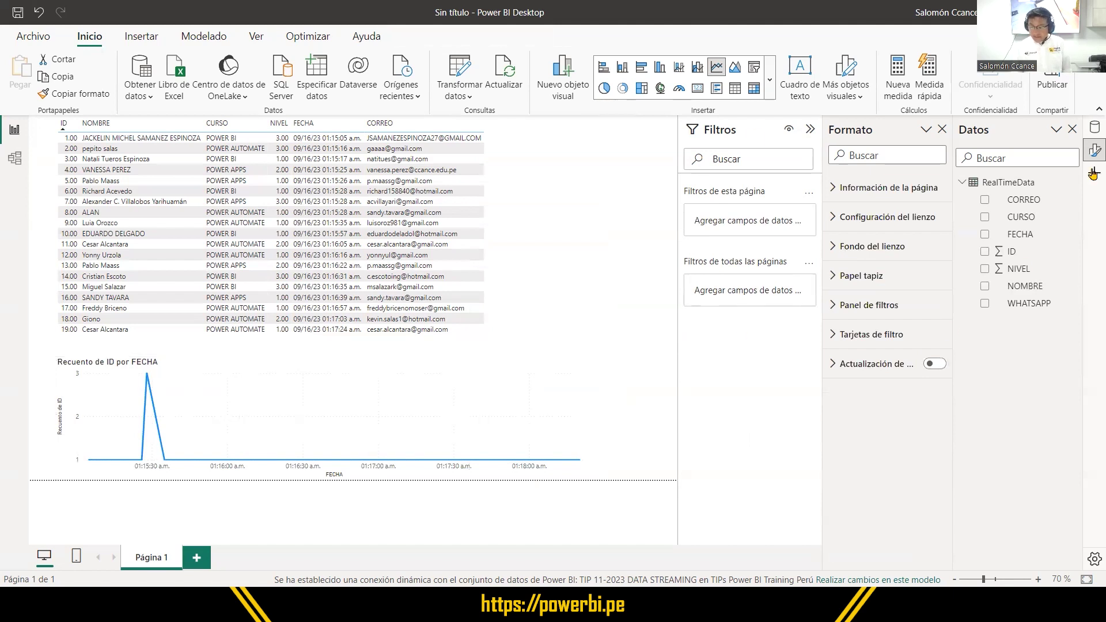
- Set the minimum of the line chart's Y axis range to 0
{"action": "left_click", "coordinate": [1094, 150]}
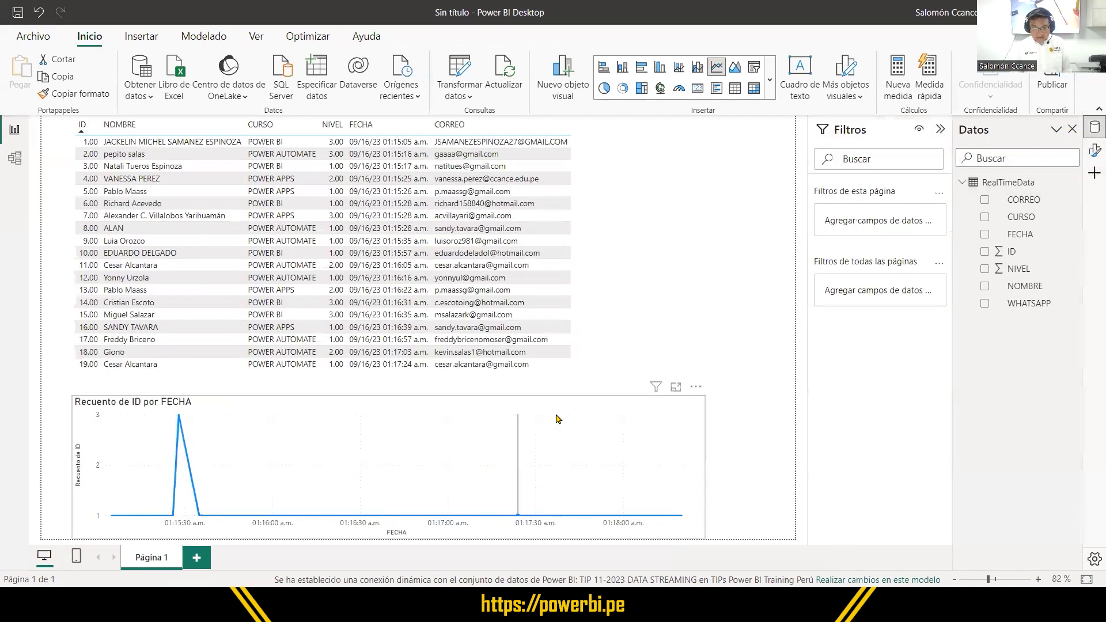
{"action": "left_click", "coordinate": [643, 437]}
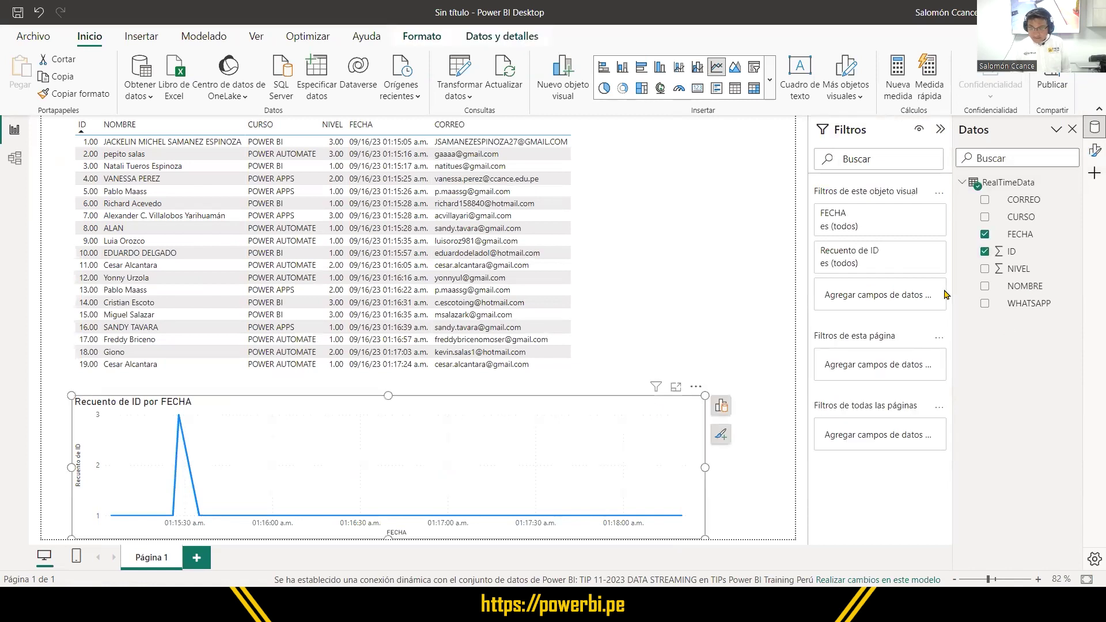
{"action": "left_click", "coordinate": [1093, 151]}
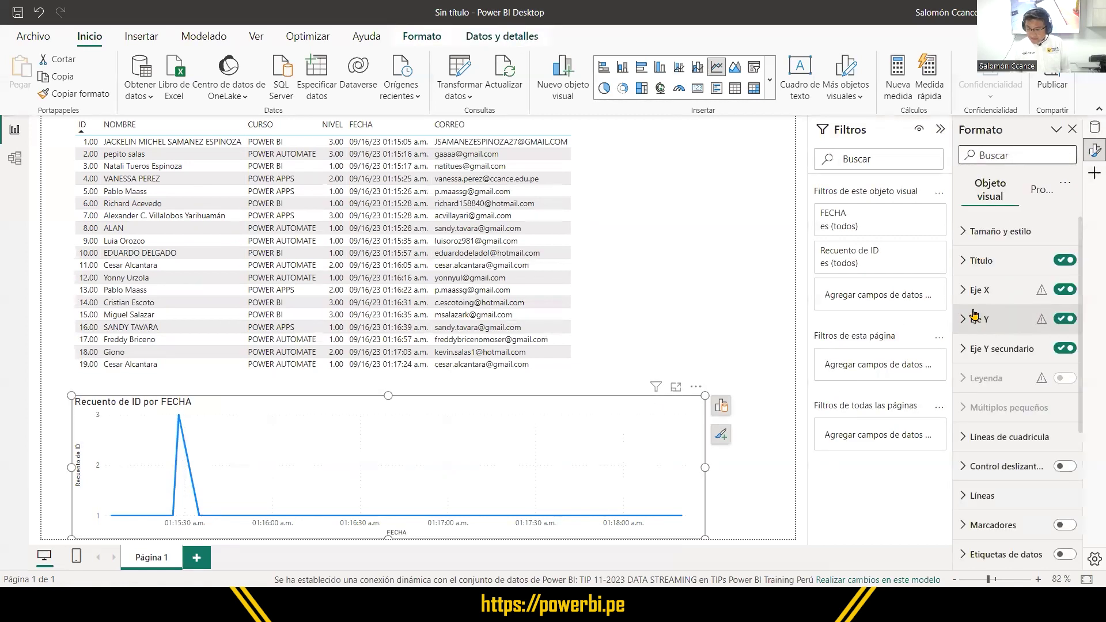
{"action": "left_click", "coordinate": [979, 319]}
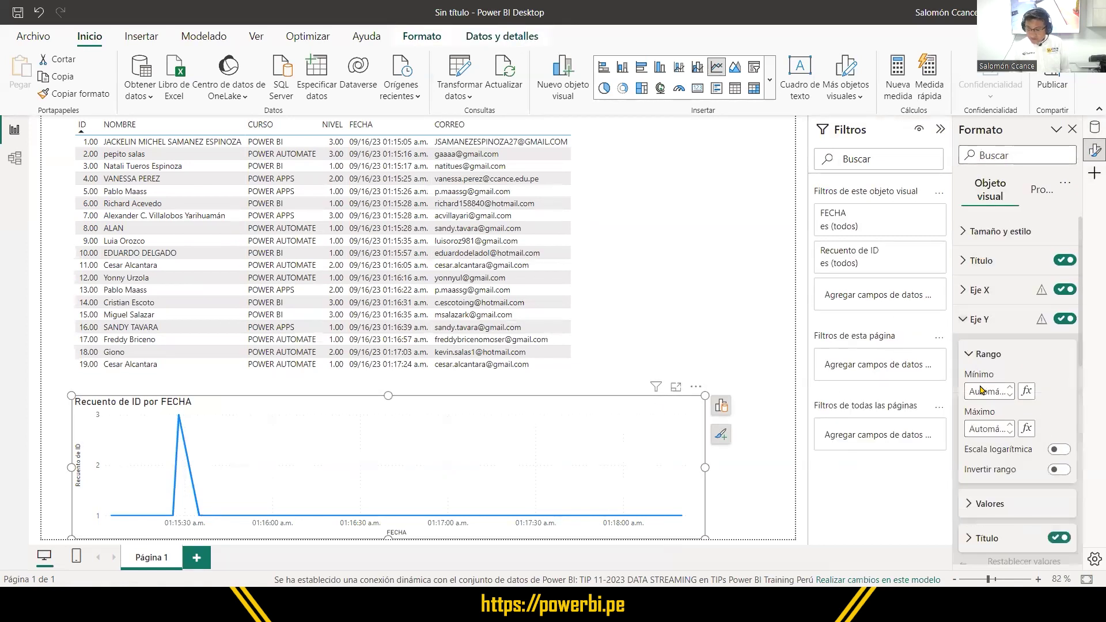
{"action": "left_click", "coordinate": [980, 391]}
{"action": "type", "text": "0"}
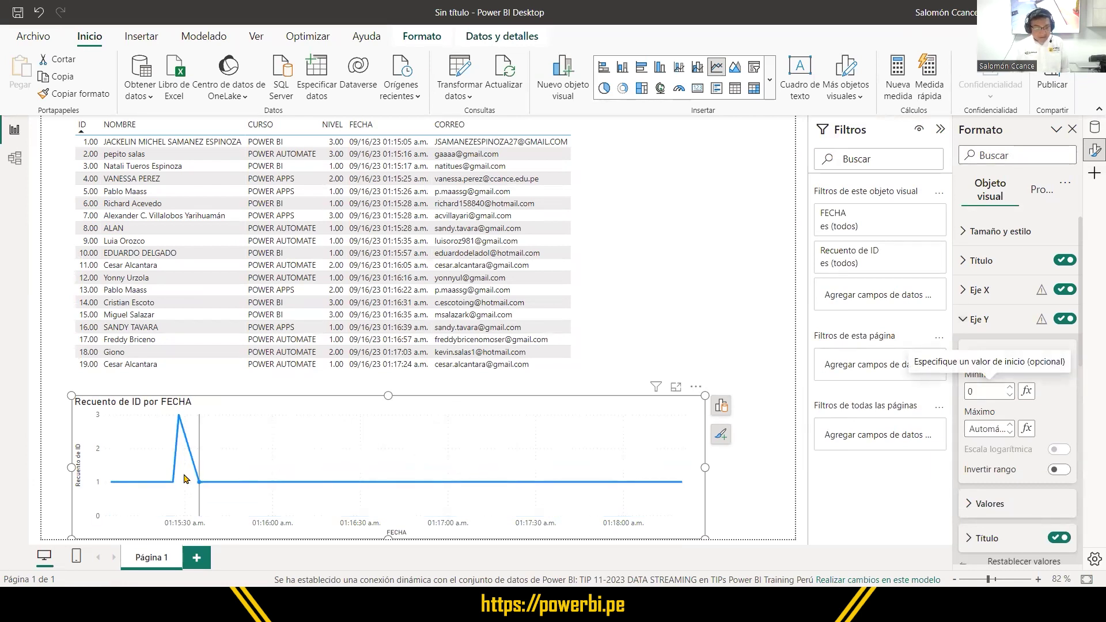
- Refresh the report data repeatedly and check the newest rows in the table, dismissing any error dialog
{"action": "right_click", "coordinate": [609, 244]}
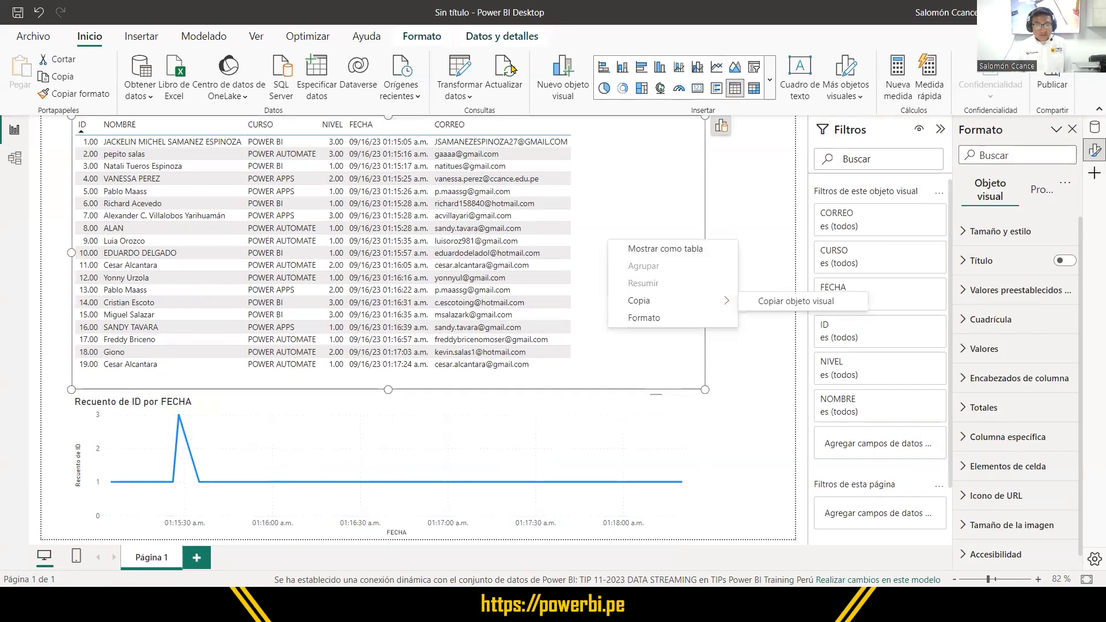
{"action": "key", "text": "Escape"}
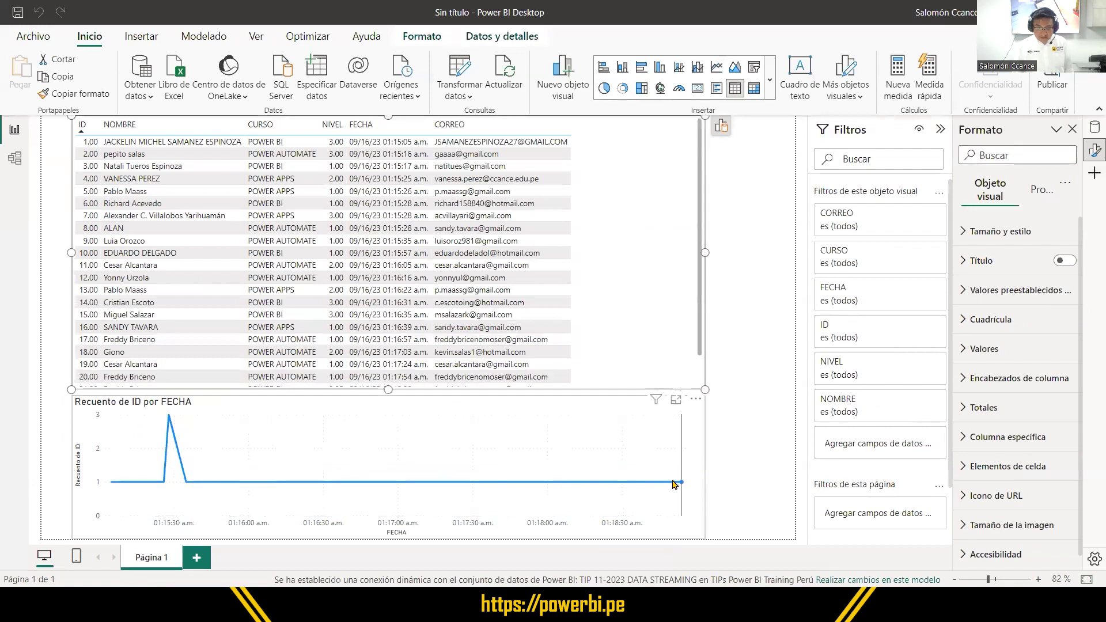
{"action": "mouse_move", "coordinate": [681, 485]}
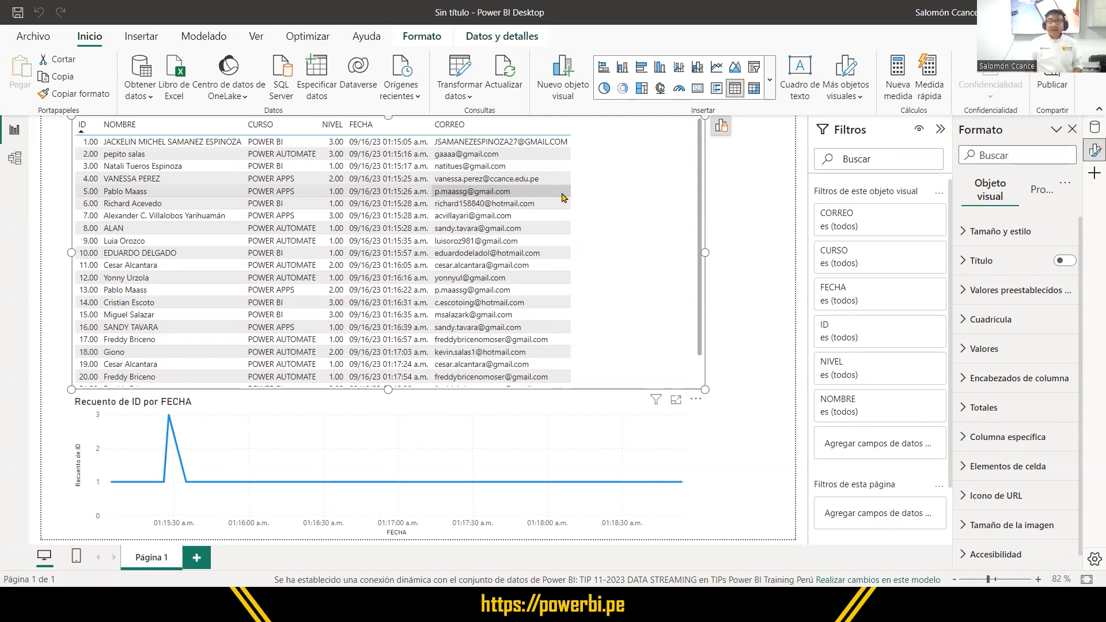
{"action": "scroll", "coordinate": [655, 270], "scroll_direction": "down", "scroll_amount": 1}
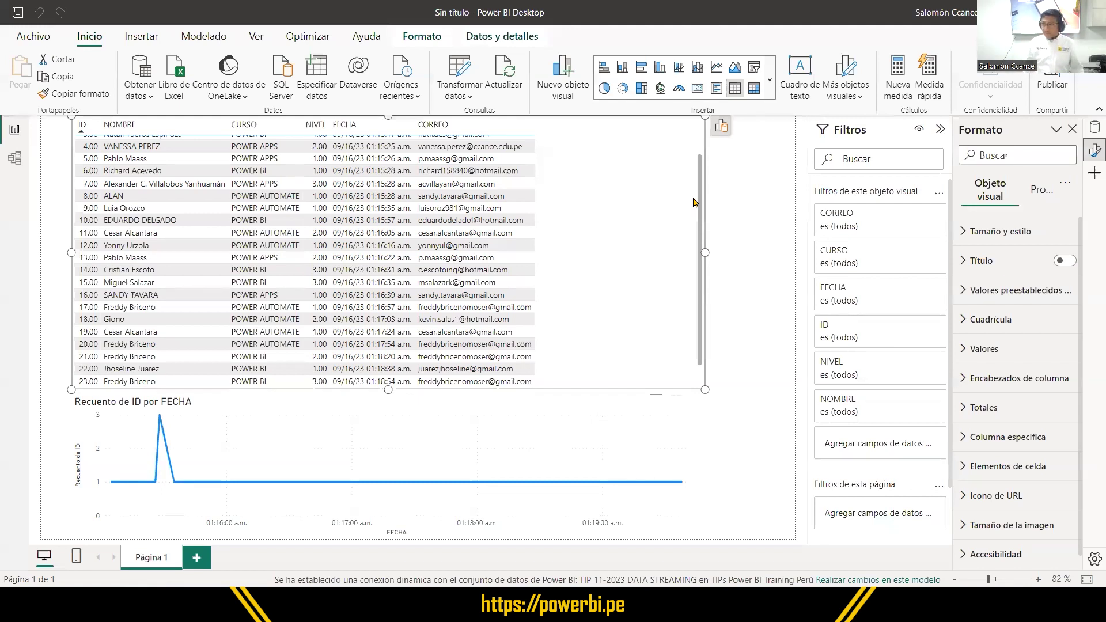
{"action": "left_click", "coordinate": [508, 75]}
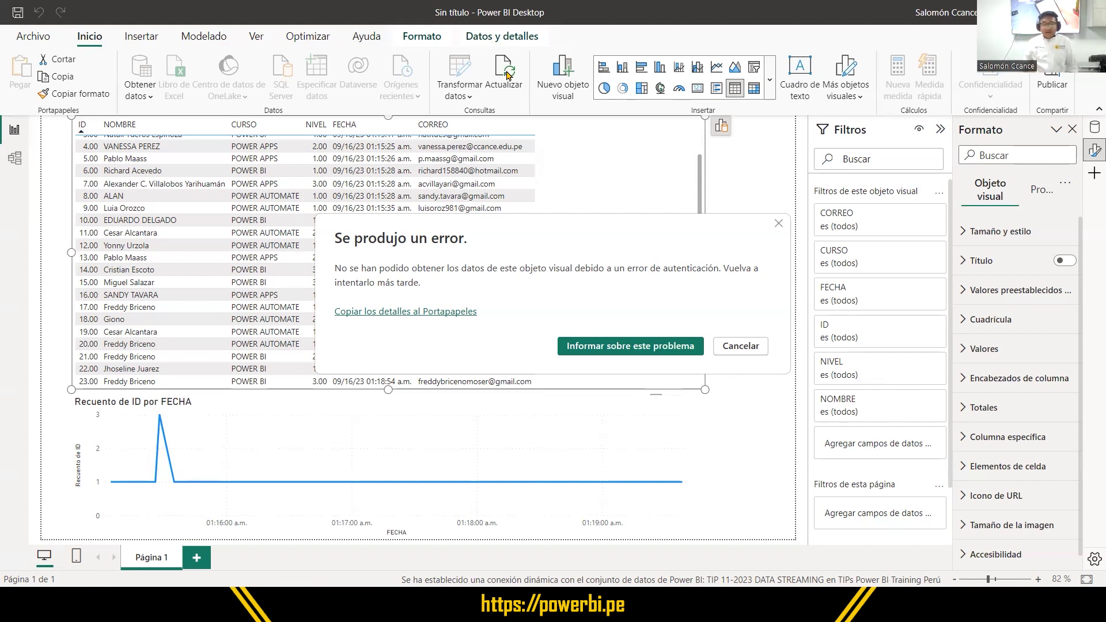
{"action": "left_click", "coordinate": [732, 347]}
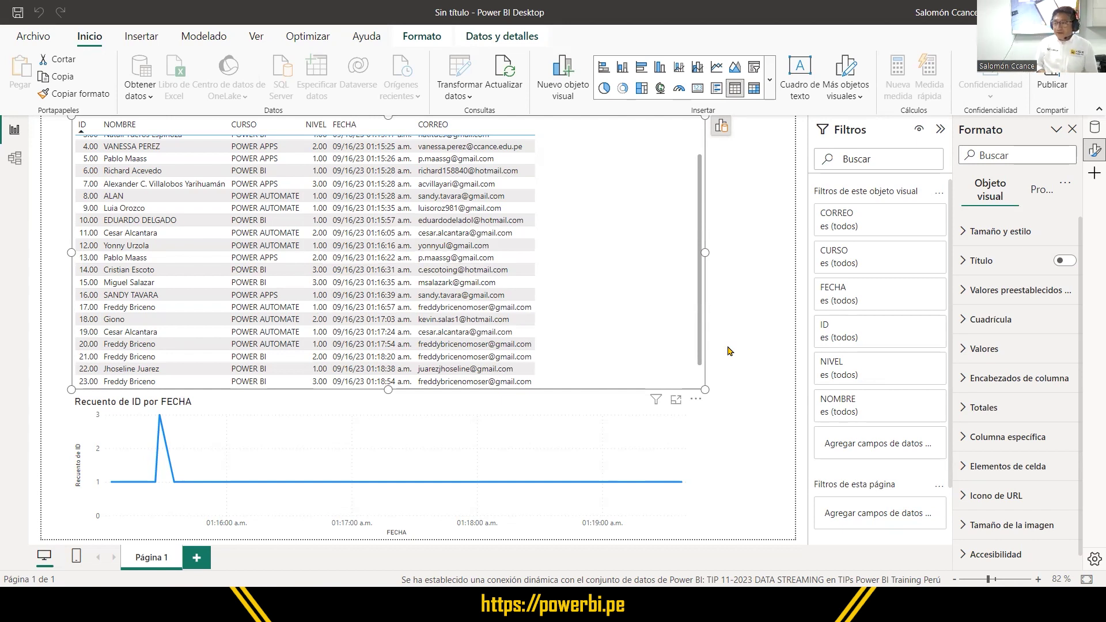
- Switch to the Power BI service in the browser and open the TIP 11-2023 DATA STREAMING dataset for editing
{"action": "mouse_move", "coordinate": [808, 609]}
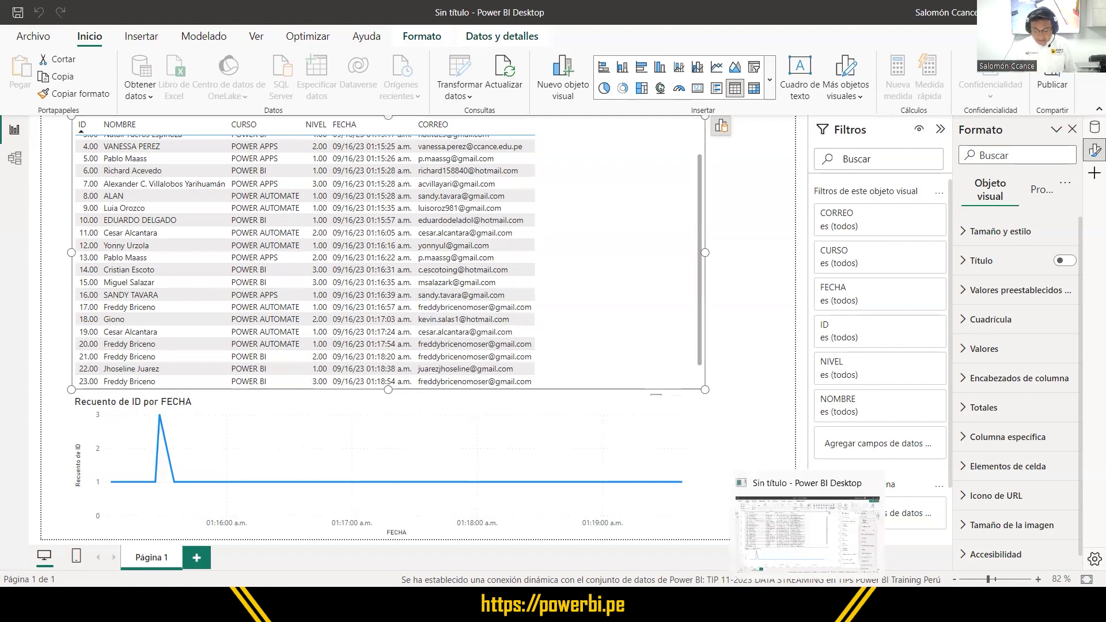
{"action": "left_click", "coordinate": [581, 610]}
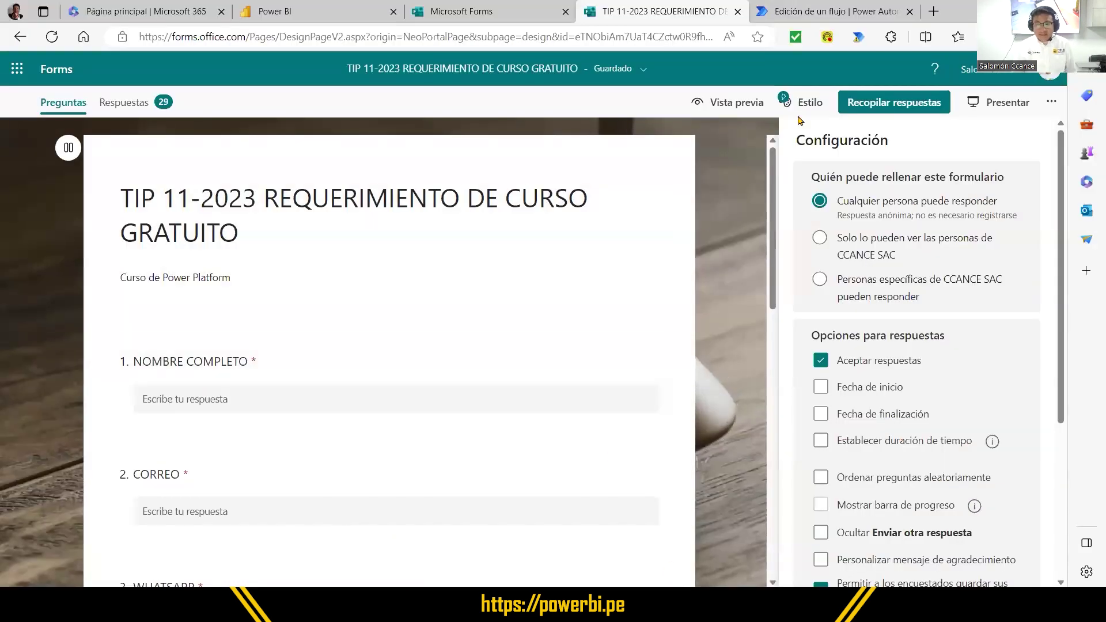
{"action": "left_click", "coordinate": [277, 11]}
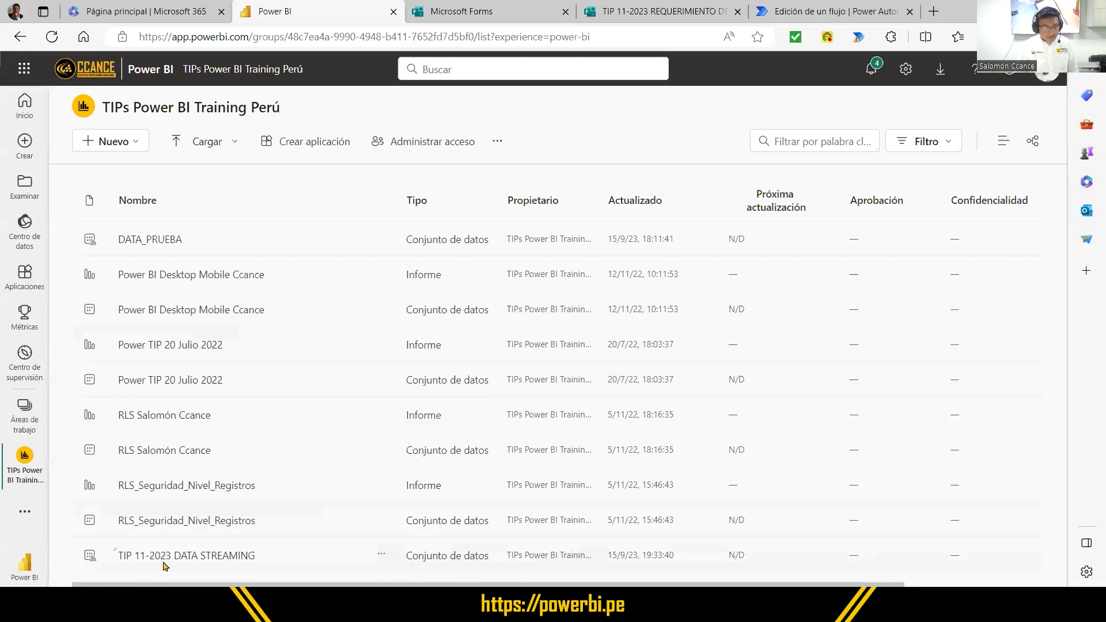
{"action": "left_click", "coordinate": [381, 556]}
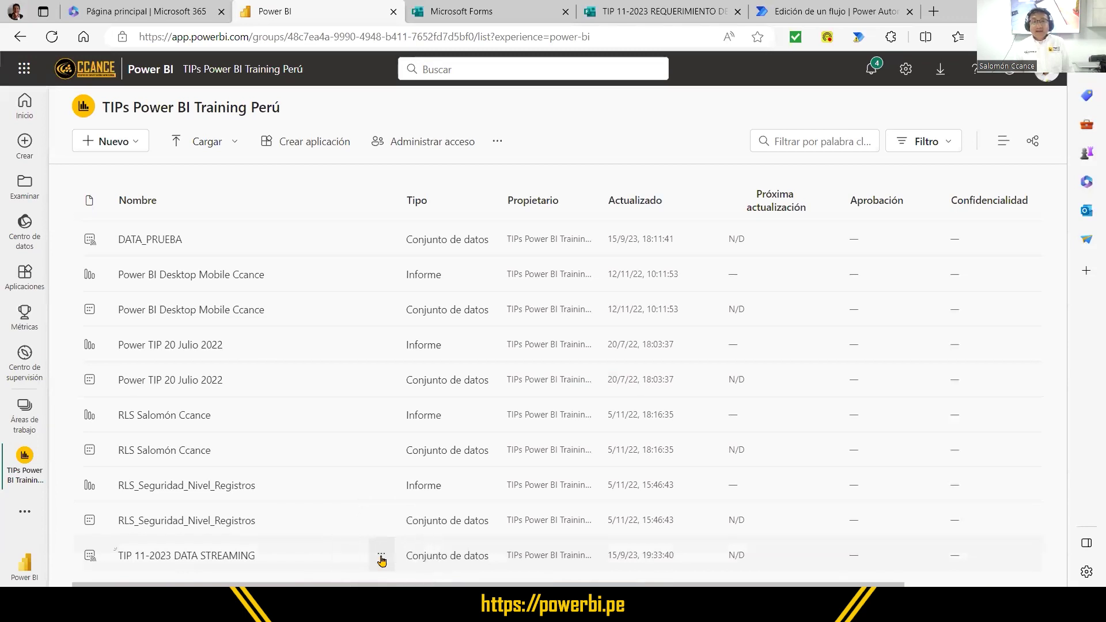
{"action": "left_click", "coordinate": [382, 558]}
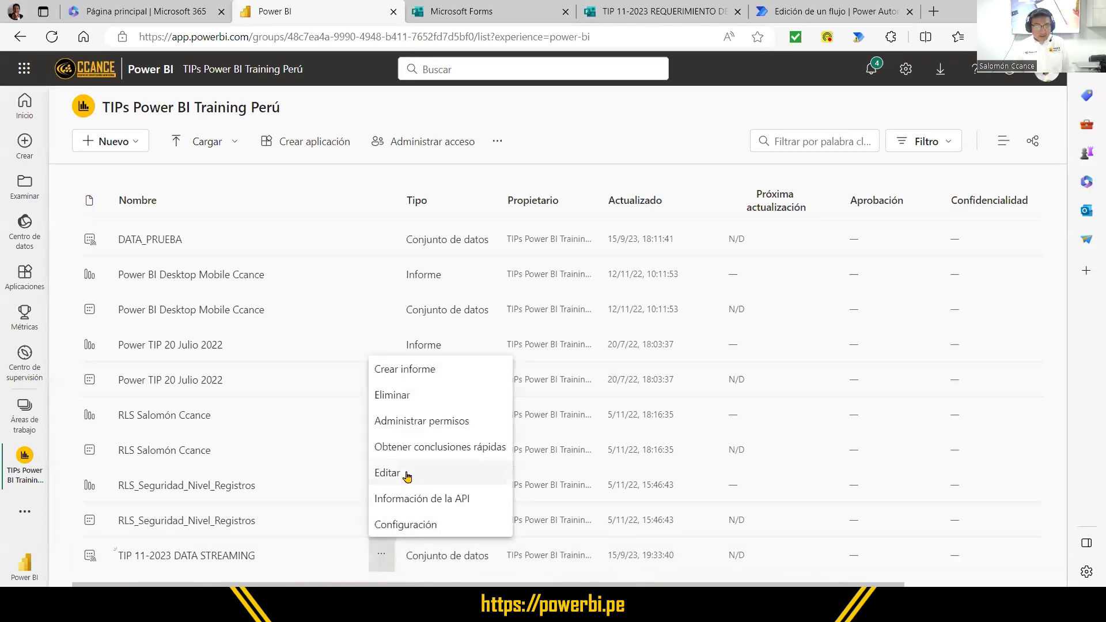
{"action": "left_click", "coordinate": [407, 474]}
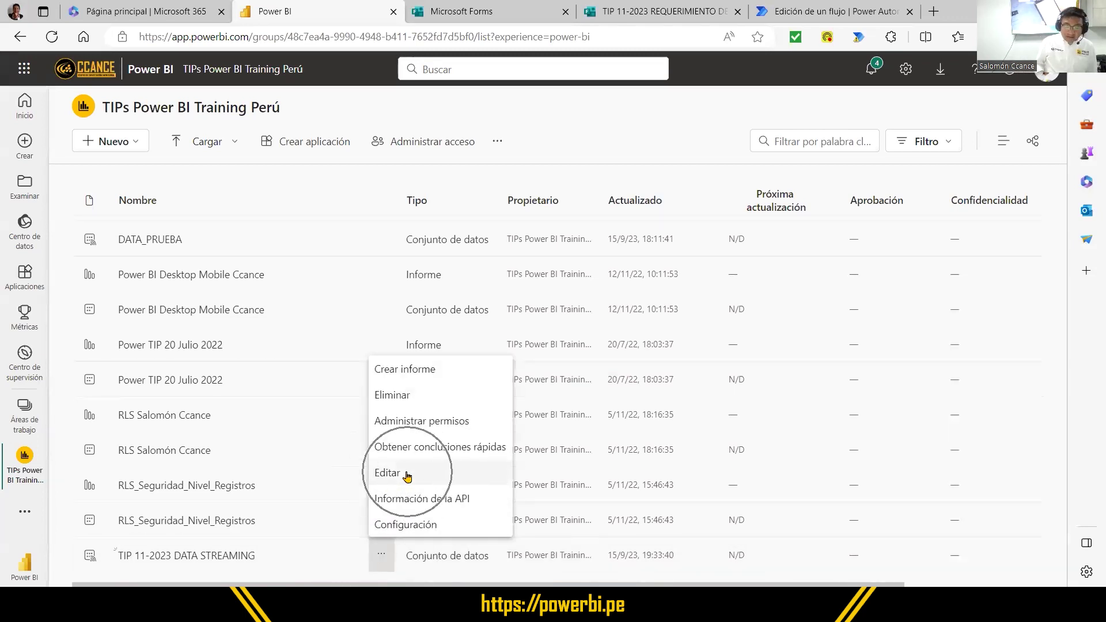
{"action": "left_click", "coordinate": [407, 473]}
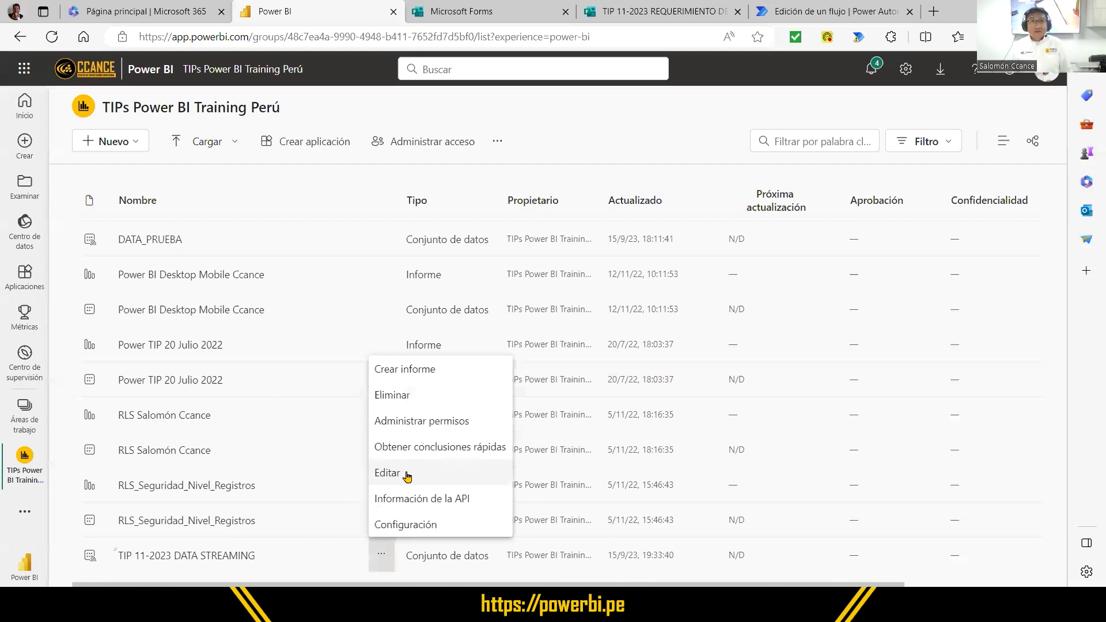
{"action": "left_click", "coordinate": [407, 473]}
{"action": "key", "text": "ctrl"}
{"action": "key", "text": "ctrl"}
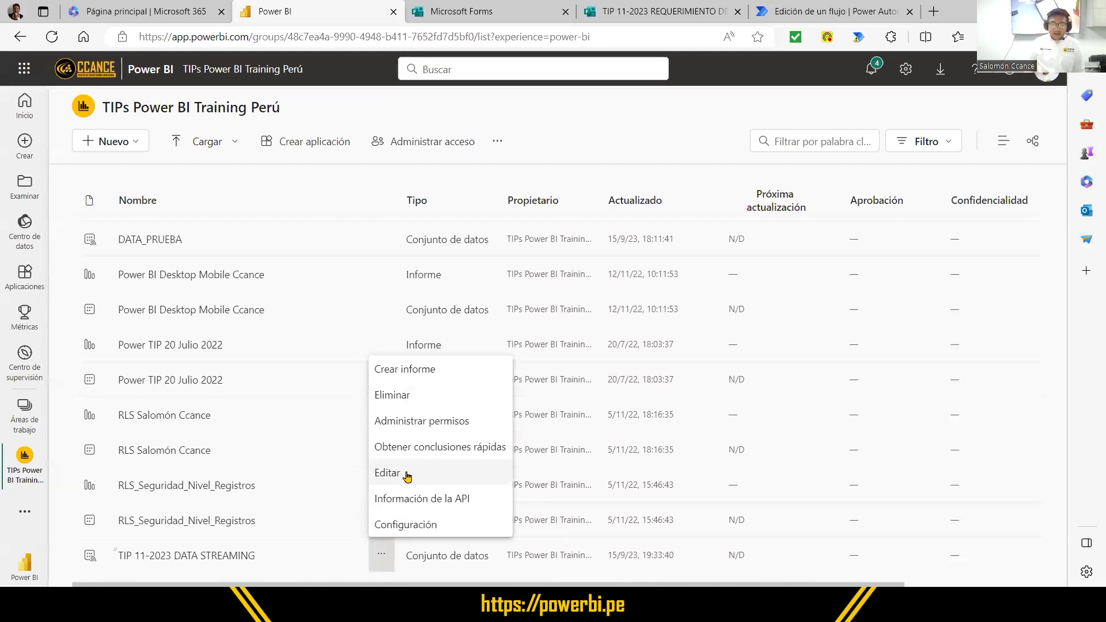
{"action": "left_click", "coordinate": [407, 473]}
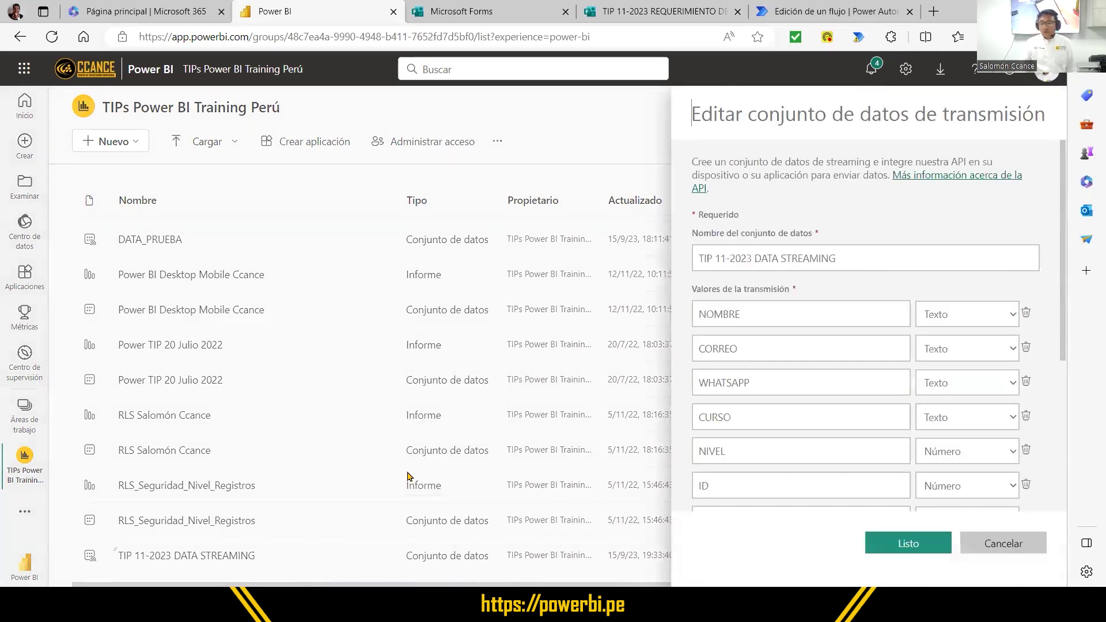
- Examine the dataset's stream values, data types and history analysis setting, and close the editor with Listo
{"action": "scroll", "coordinate": [837, 382], "scroll_direction": "down", "scroll_amount": 4}
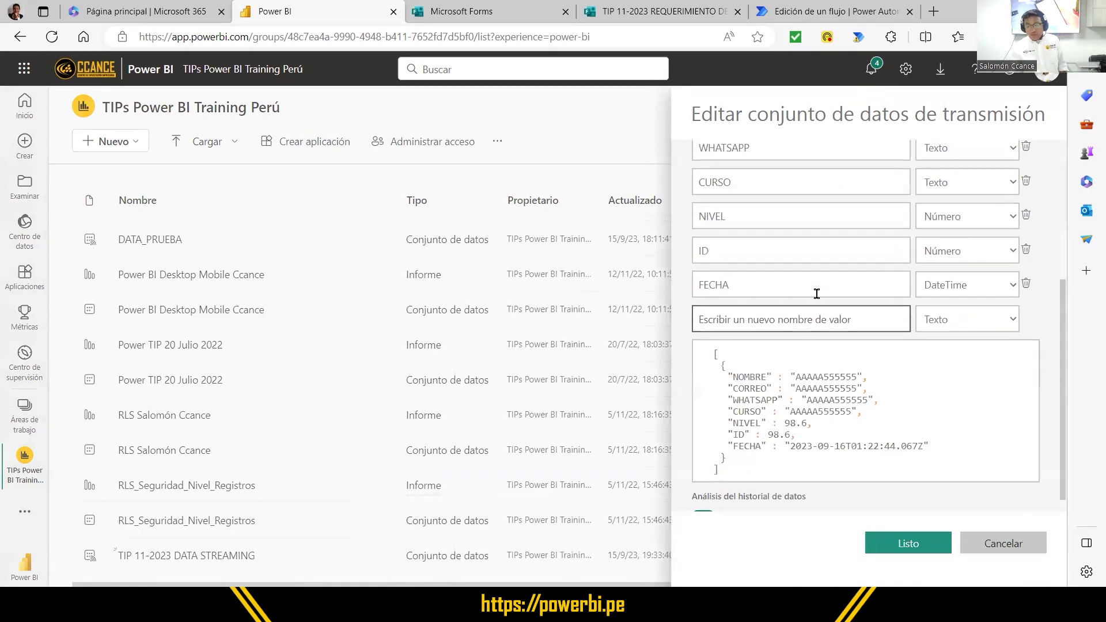
{"action": "scroll", "coordinate": [749, 295], "scroll_direction": "up", "scroll_amount": 3}
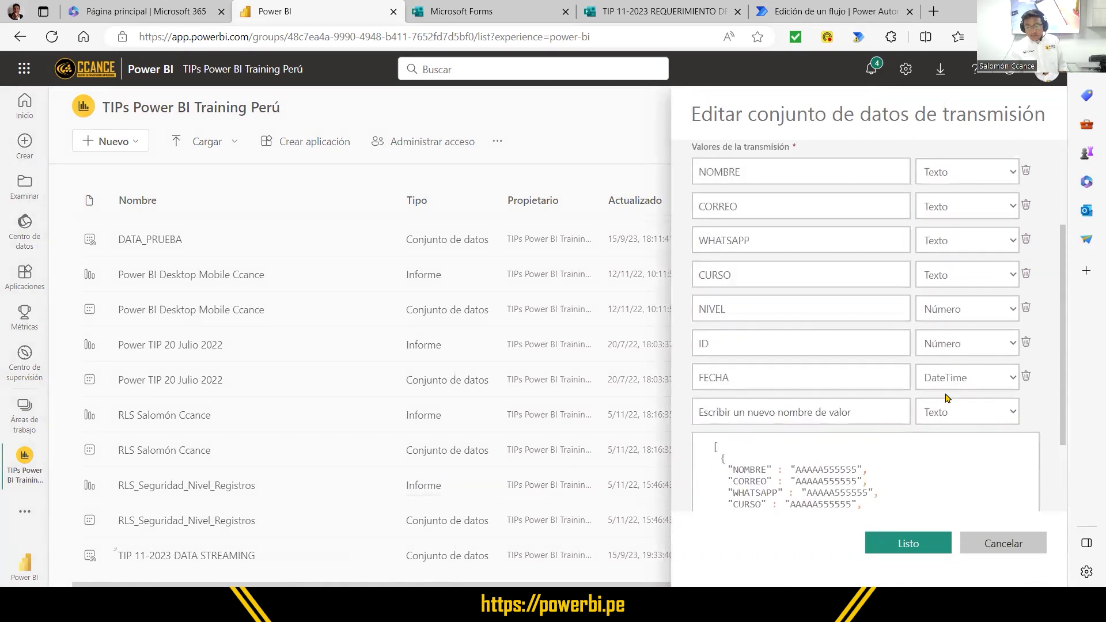
{"action": "scroll", "coordinate": [795, 391], "scroll_direction": "down", "scroll_amount": 3}
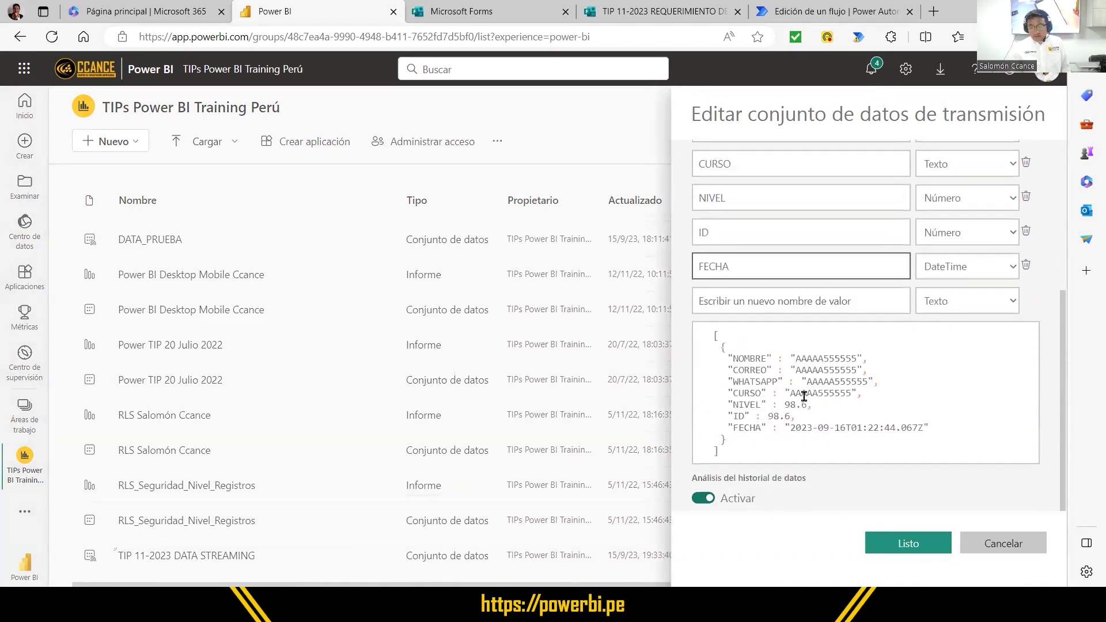
{"action": "left_click", "coordinate": [909, 545]}
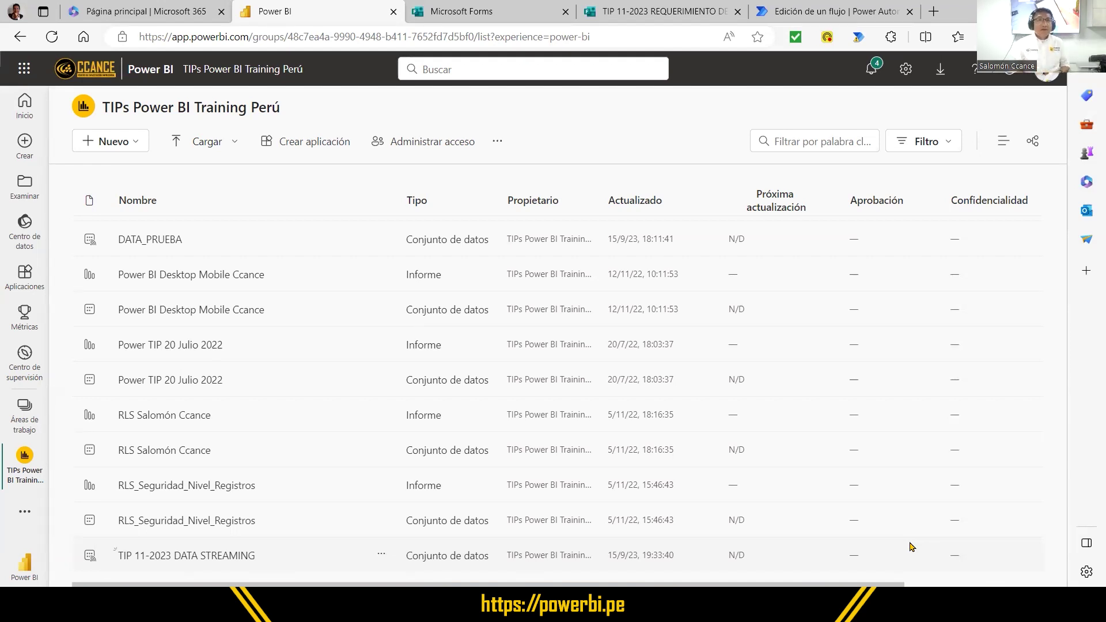
- Switch to Power Automate and open the flow creation page to view the scheduled cloud flow option
{"action": "left_click", "coordinate": [800, 10]}
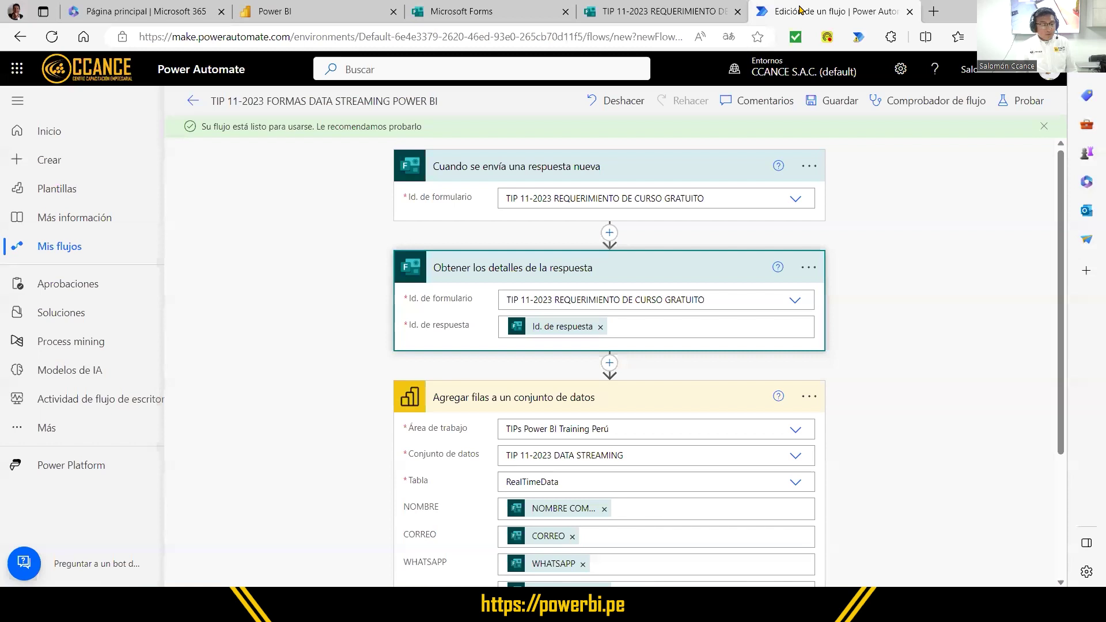
{"action": "left_click", "coordinate": [60, 166]}
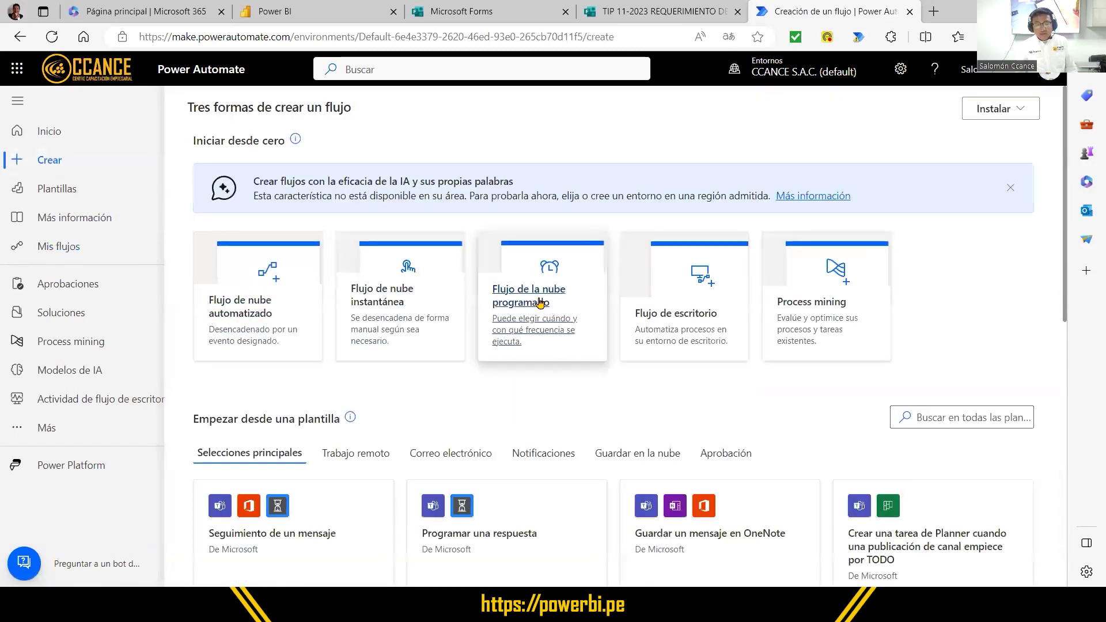
{"action": "left_click", "coordinate": [539, 302]}
{"action": "left_click", "coordinate": [538, 301]}
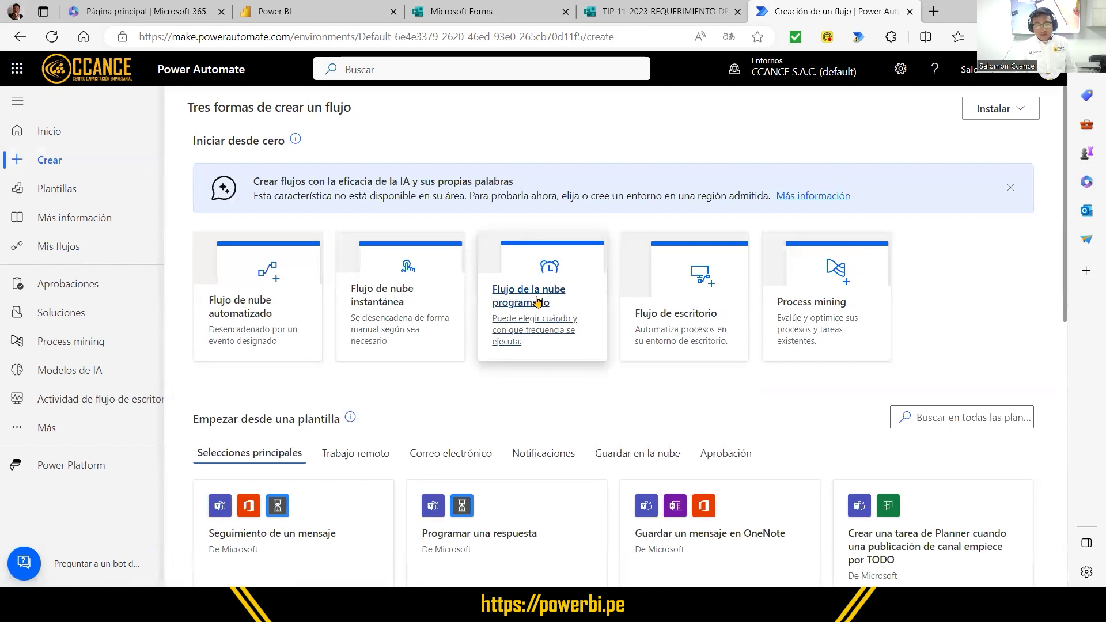